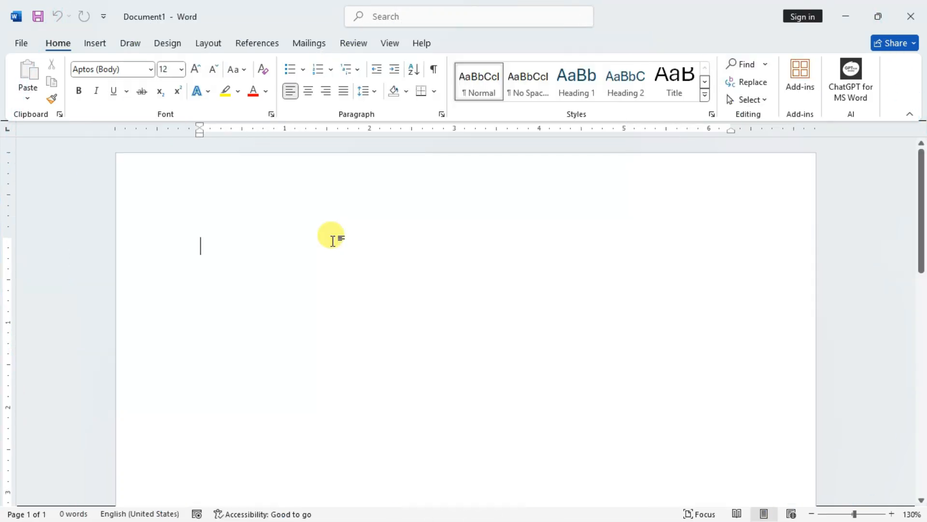
- Generate sample paragraphs in the blank document with the =rand() function
text(=ra)
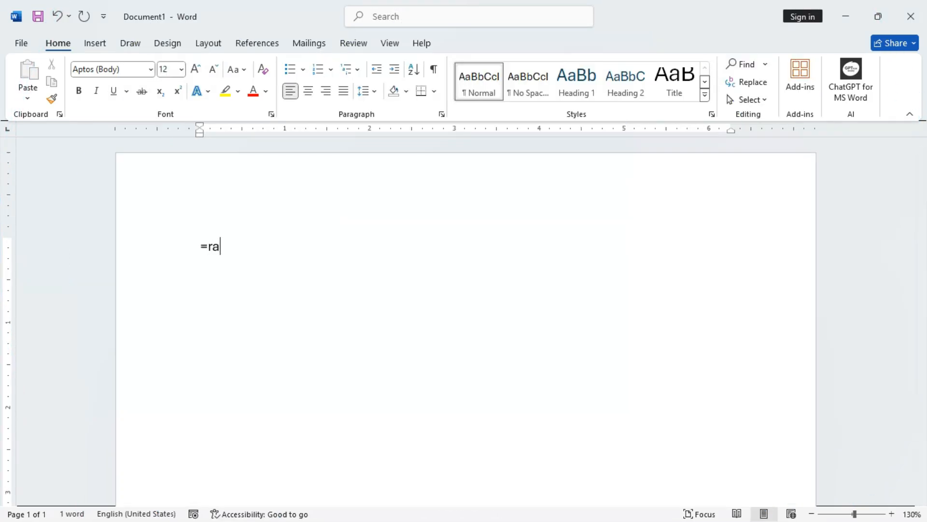
text(nd())
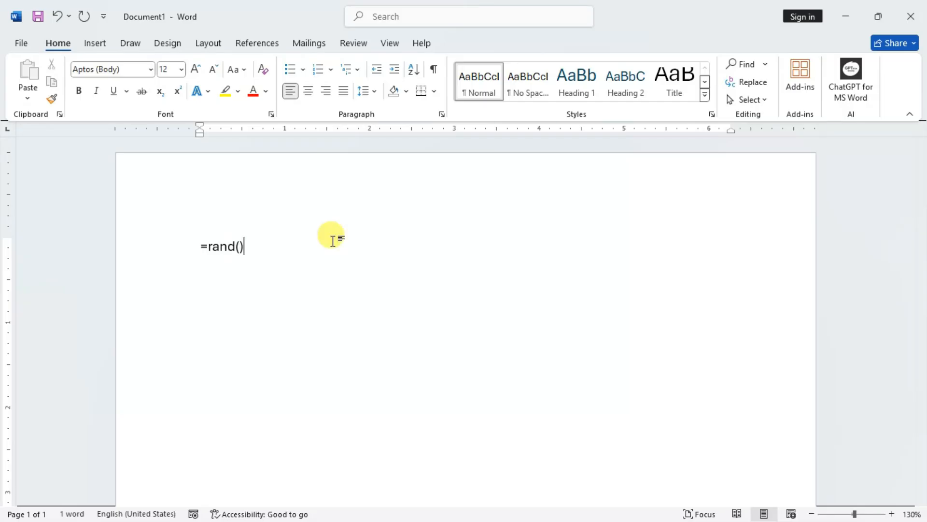
key(Return)
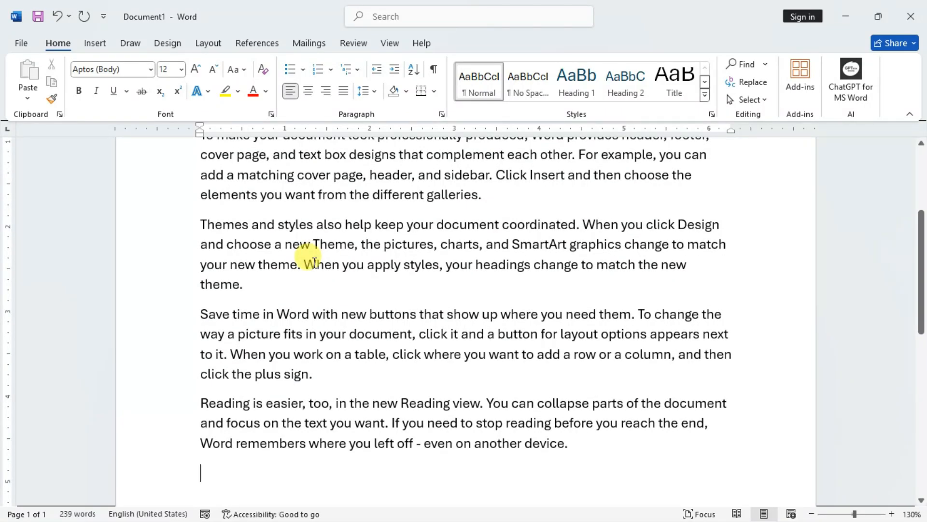
- Split the first sample paragraph into one paragraph per sentence, and break the second one after "complement each other."
scroll(278, 251, up, 3)
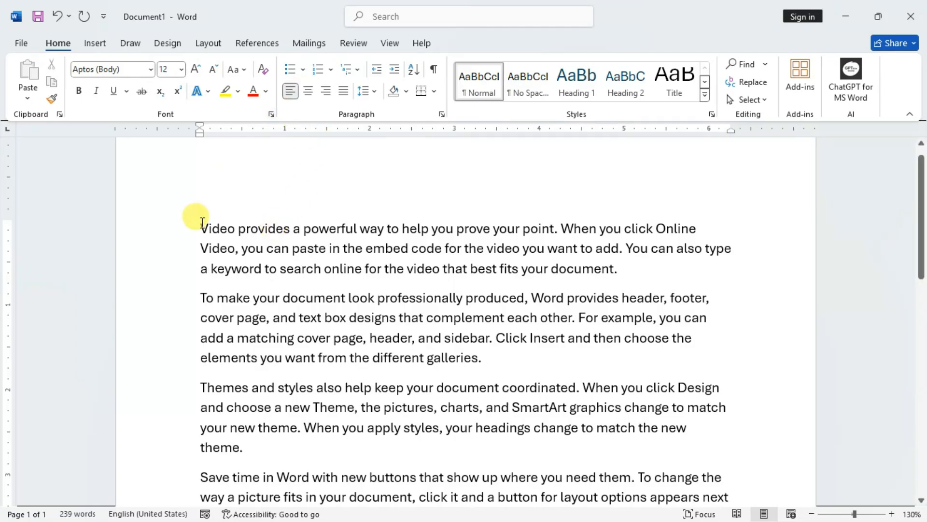
click(559, 227)
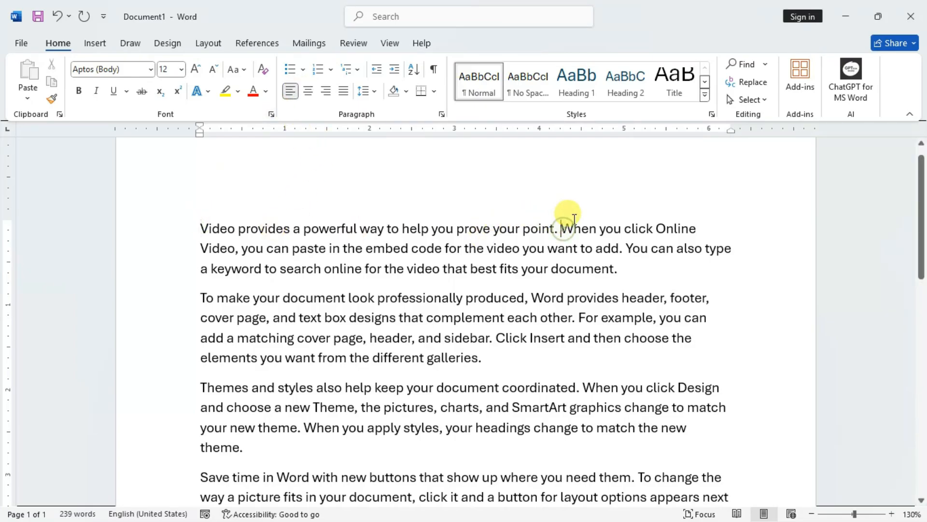
key(Return)
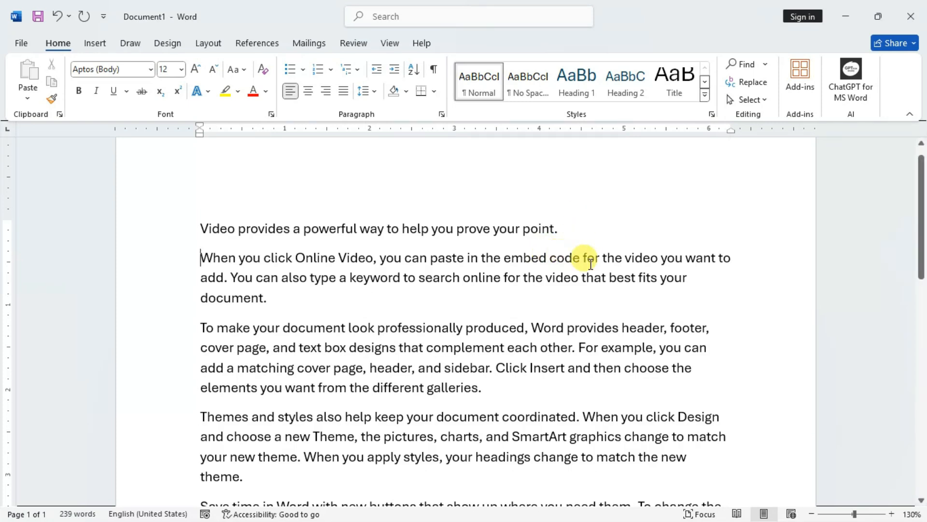
click(233, 277)
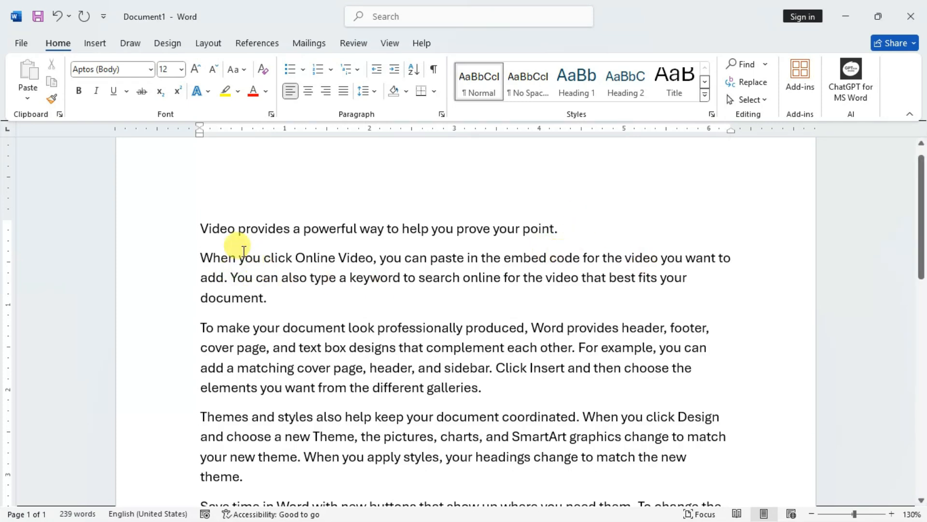
key(Return)
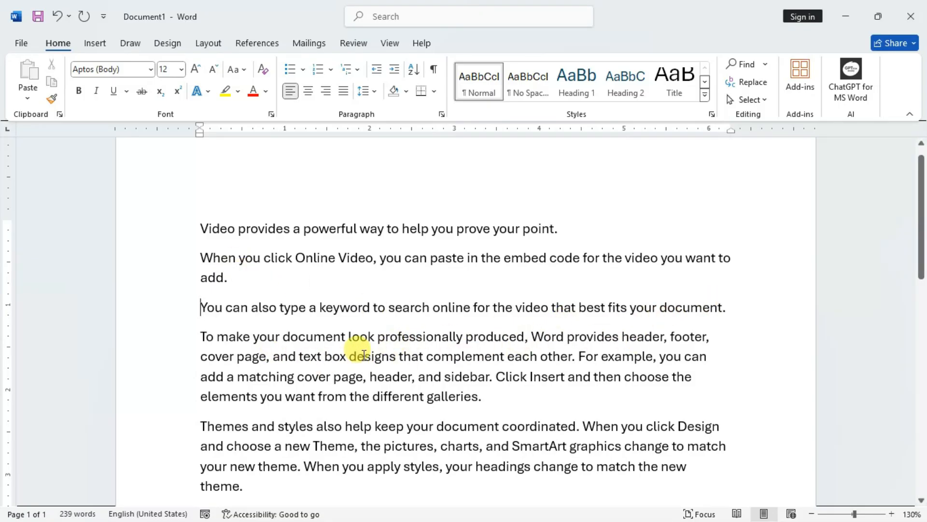
click(578, 356)
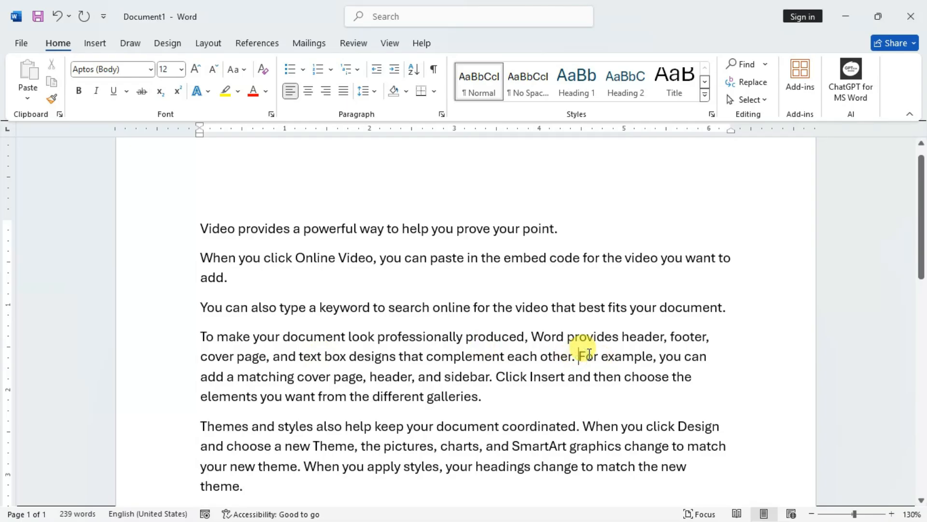
key(Return)
- Add an empty line above the first paragraph and generate four one-sentence paragraphs there with =rand(4,1)
click(200, 226)
key(Return)
key(Up)
text(=rand)
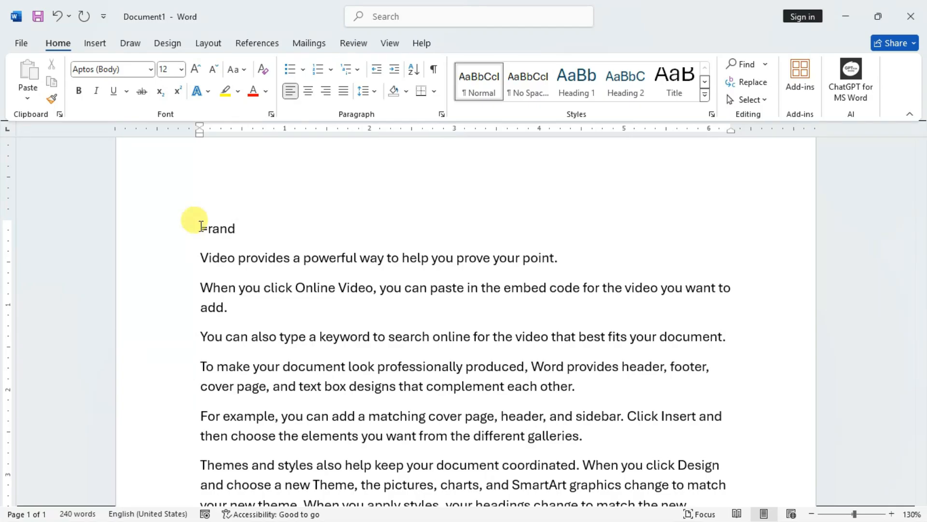
text((4,1)
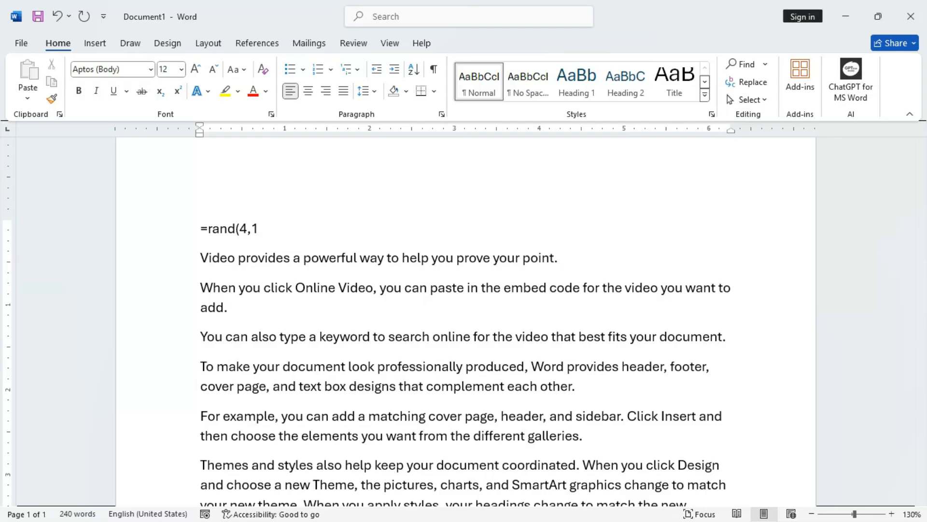
text())
key(Return)
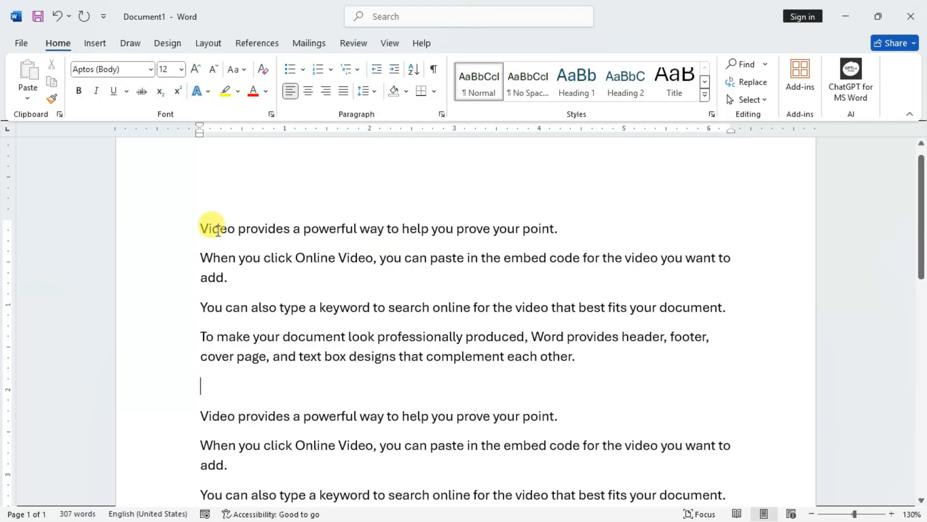
- Review the newly generated one-sentence paragraphs by highlighting the first three in turn
drag(193, 222, 573, 228)
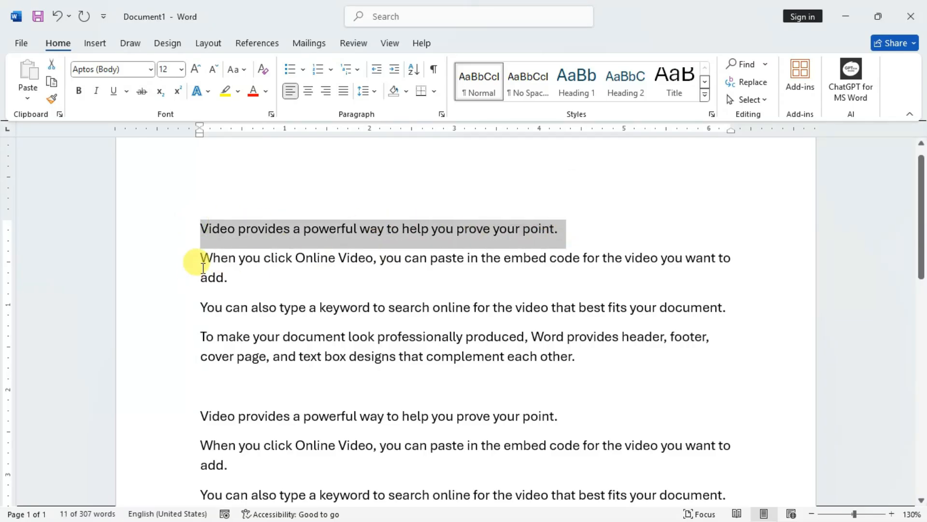
drag(198, 258, 239, 277)
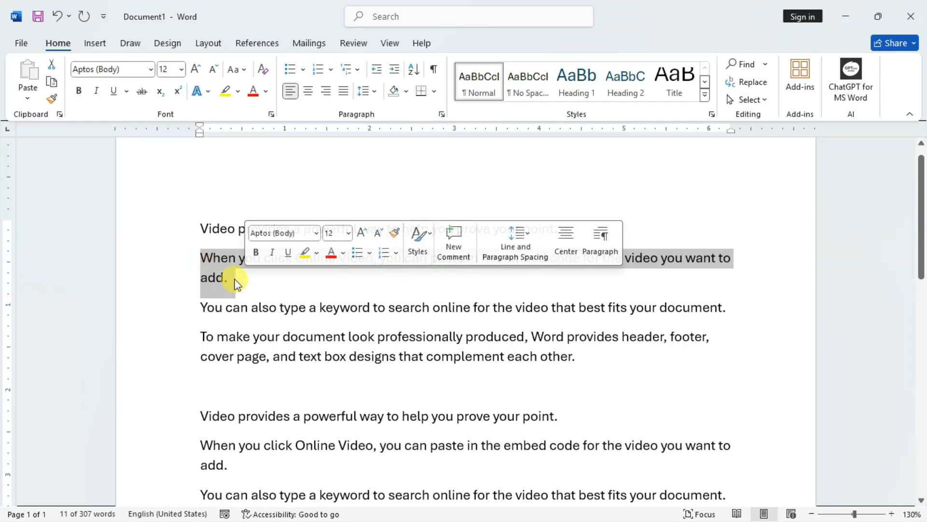
click(237, 283)
drag(200, 304, 730, 308)
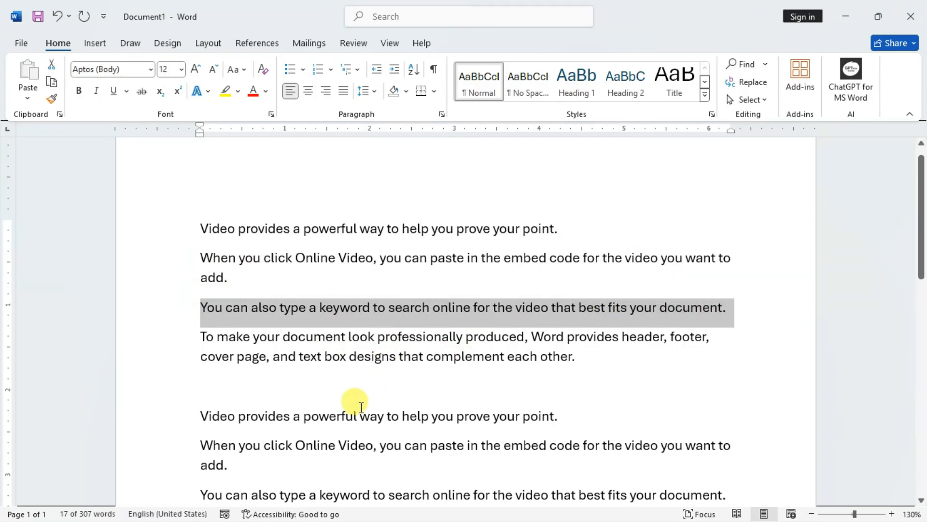
scroll(275, 396, down, 3)
scroll(208, 268, up, 2)
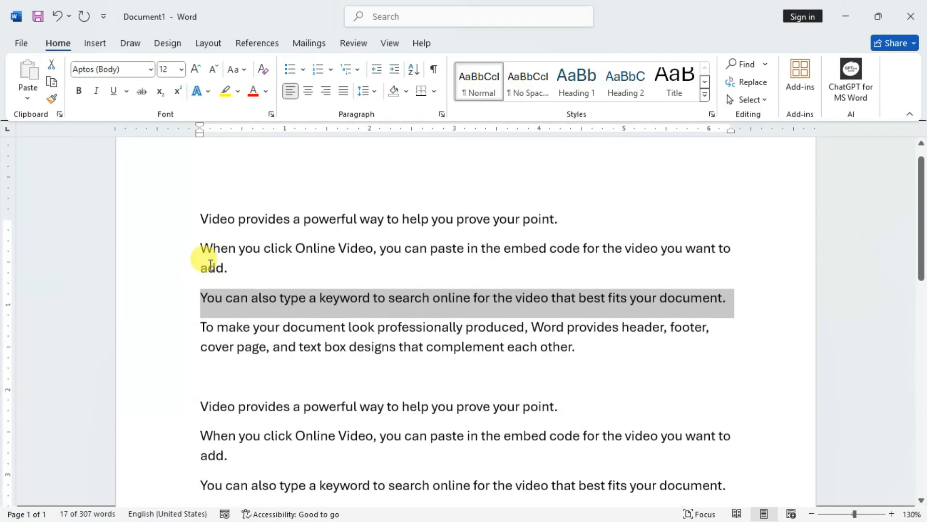
- Format the first four one-sentence paragraphs as a bulleted list with round bullets
drag(198, 226, 610, 360)
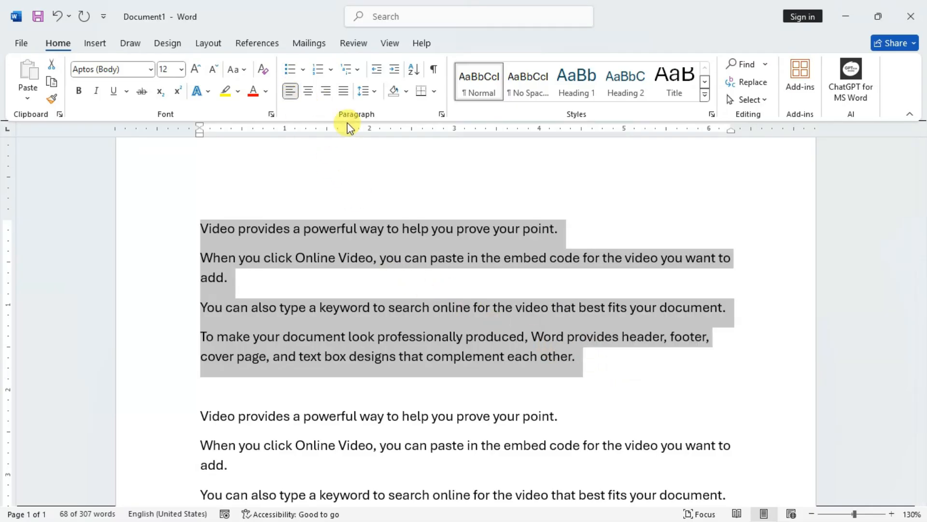
click(291, 70)
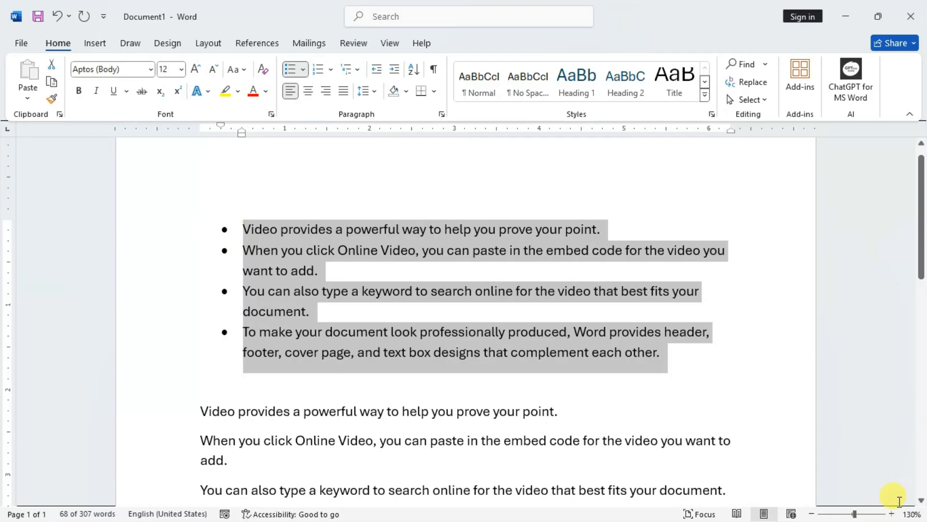
click(892, 514)
click(892, 514)
click(892, 513)
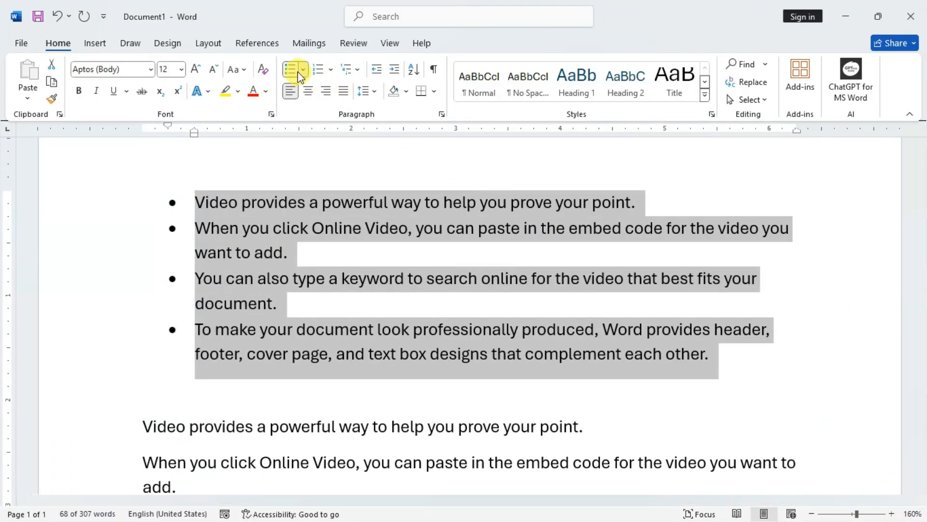
- Open the Define New Bullet dialog for the selected list and view its alignment options
click(302, 69)
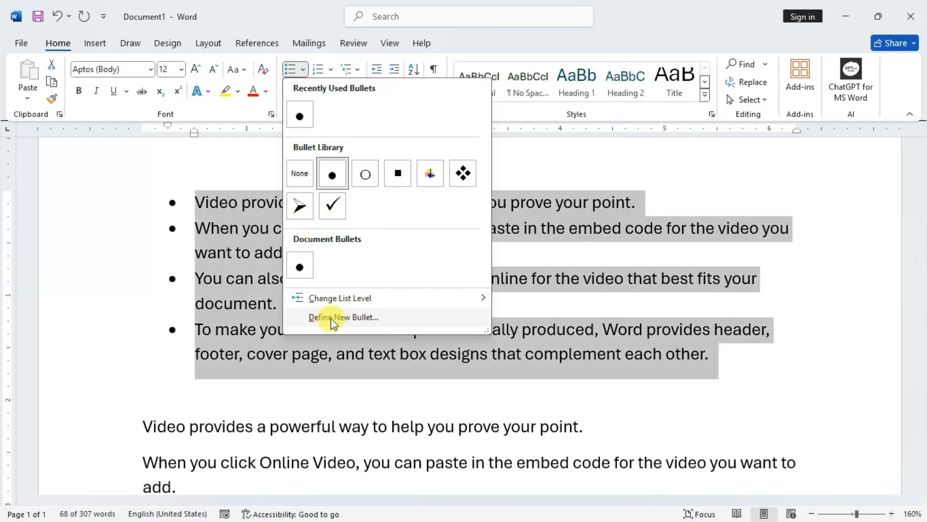
click(343, 317)
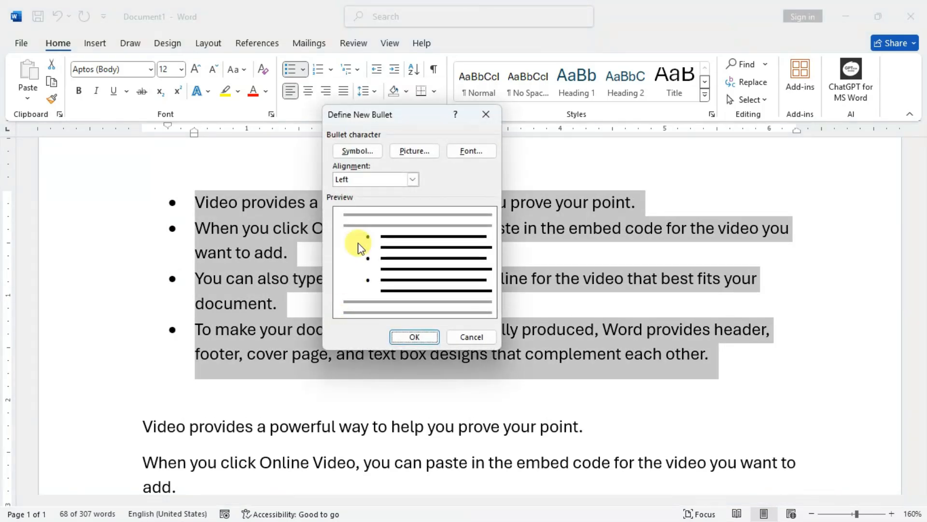
mouse_move(392, 113)
mouse_down()
mouse_move(437, 125)
mouse_move(369, 123)
mouse_move(401, 106)
mouse_move(387, 110)
mouse_up()
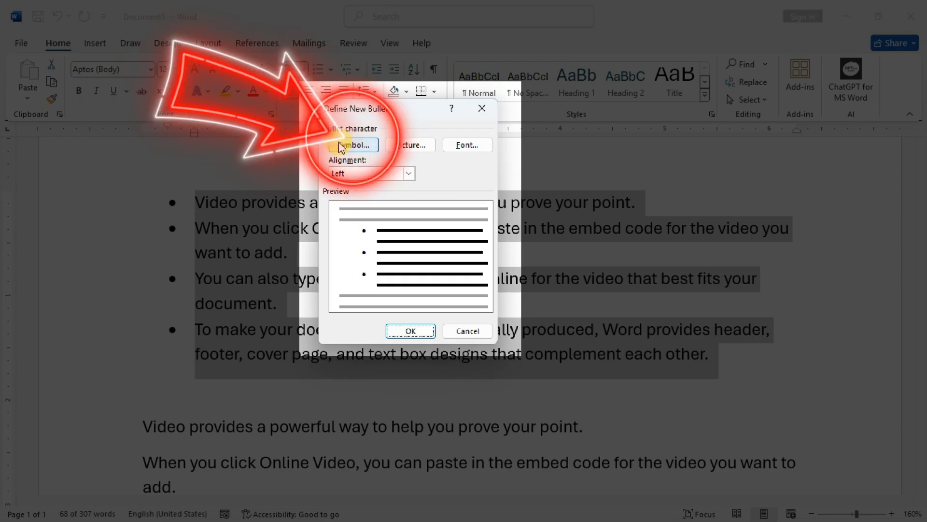
click(409, 173)
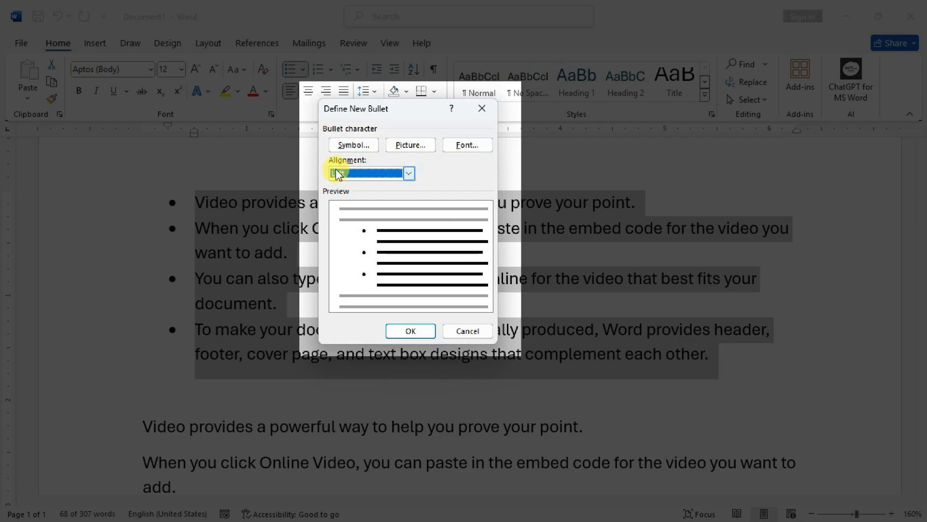
click(409, 174)
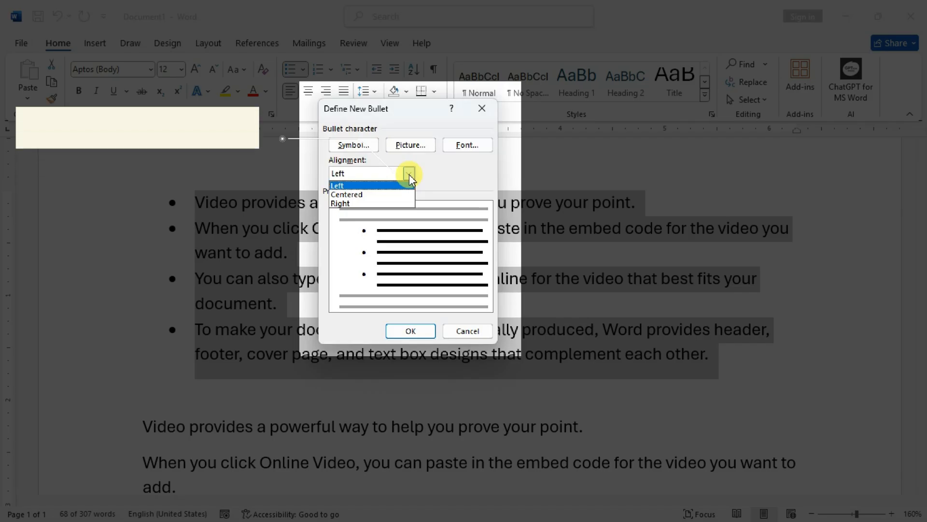
click(409, 174)
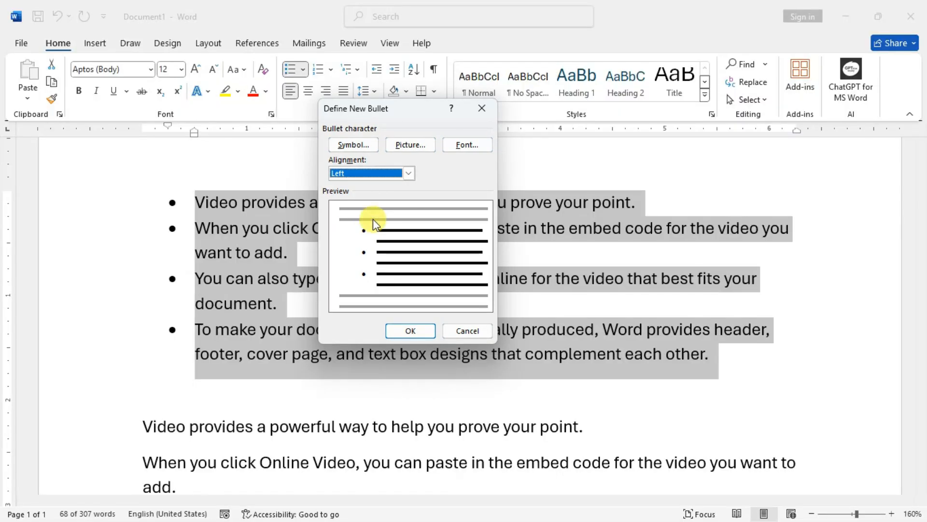
- Set the list's bullet character to the Webdings key symbol, character code 209, and apply it
click(365, 152)
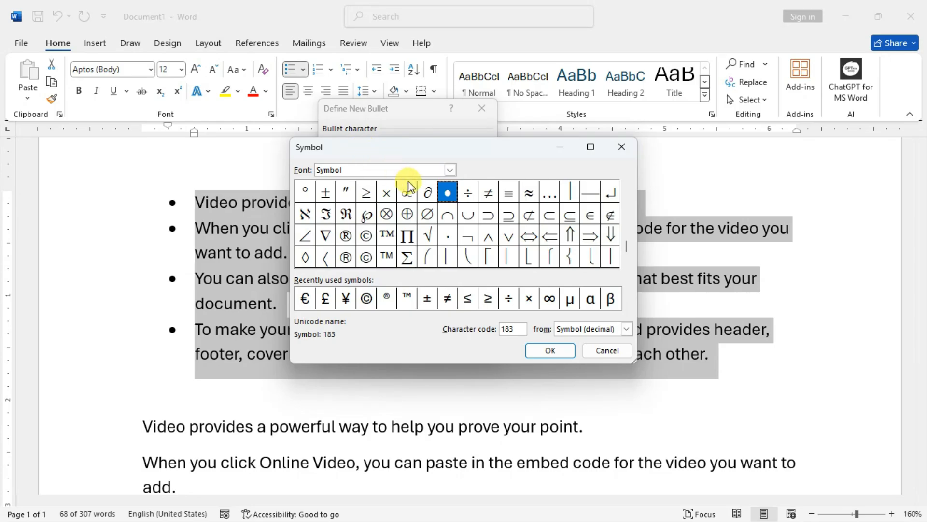
drag(425, 171, 315, 173)
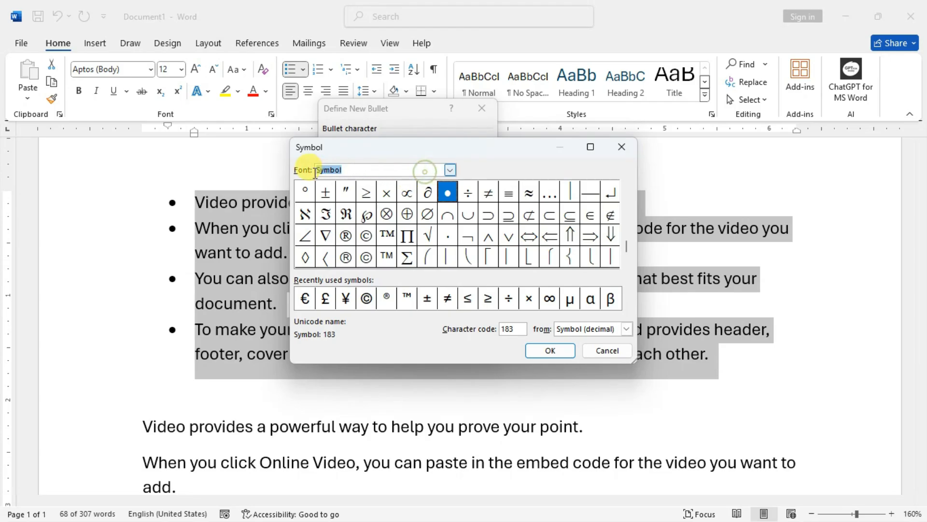
text(we)
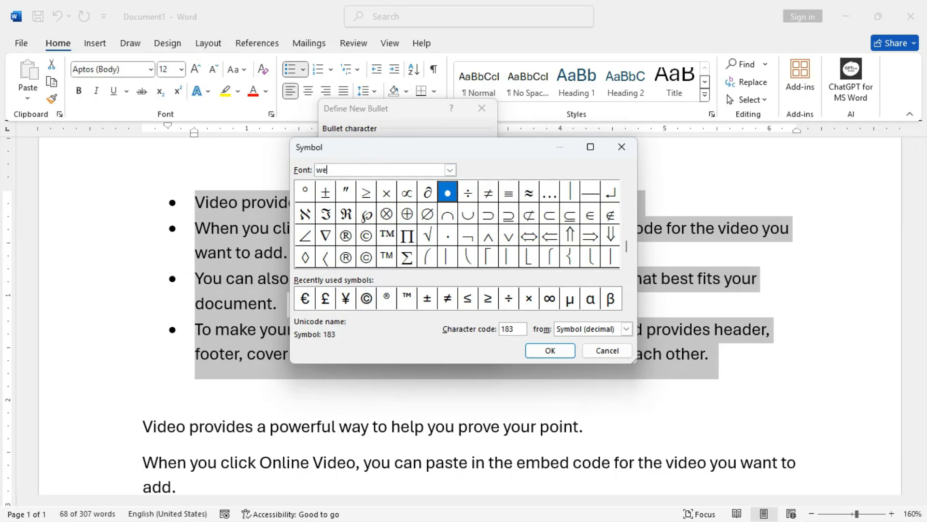
click(450, 170)
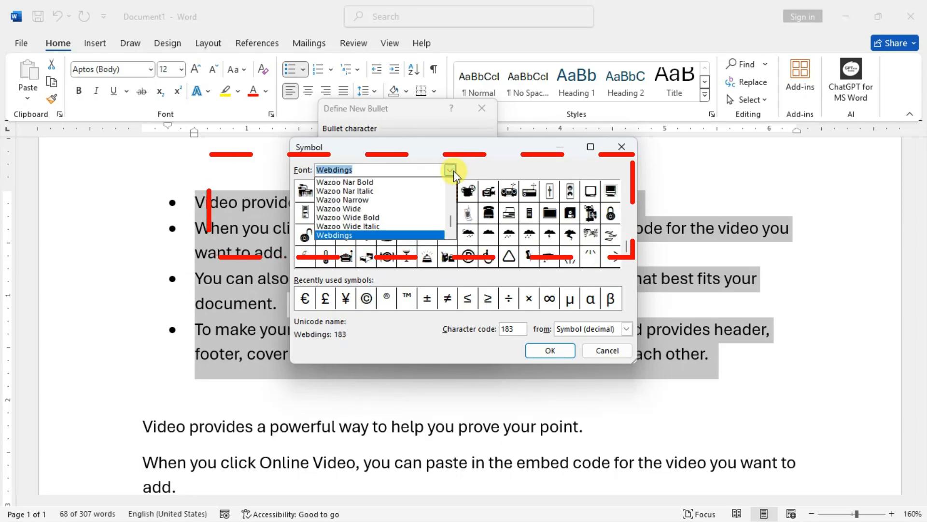
click(336, 237)
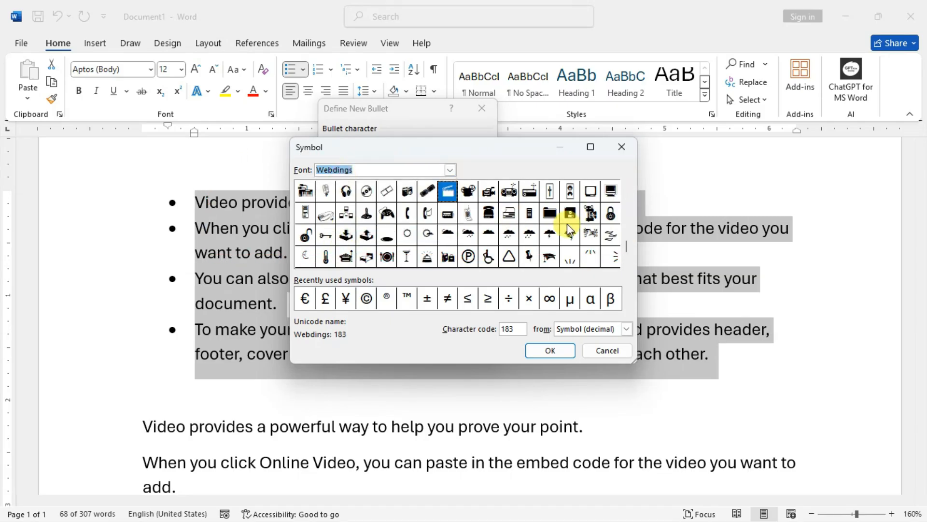
mouse_move(626, 248)
mouse_down()
mouse_move(630, 197)
mouse_move(625, 256)
mouse_up()
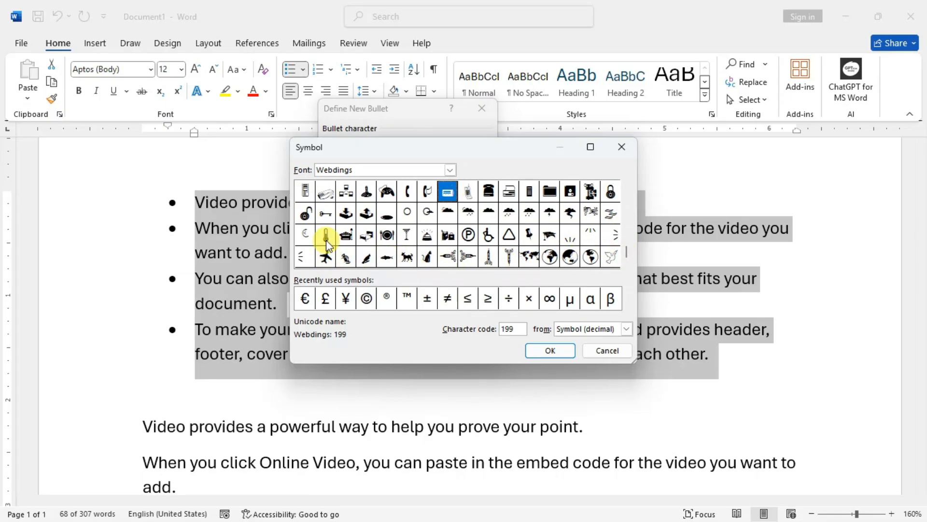
click(324, 212)
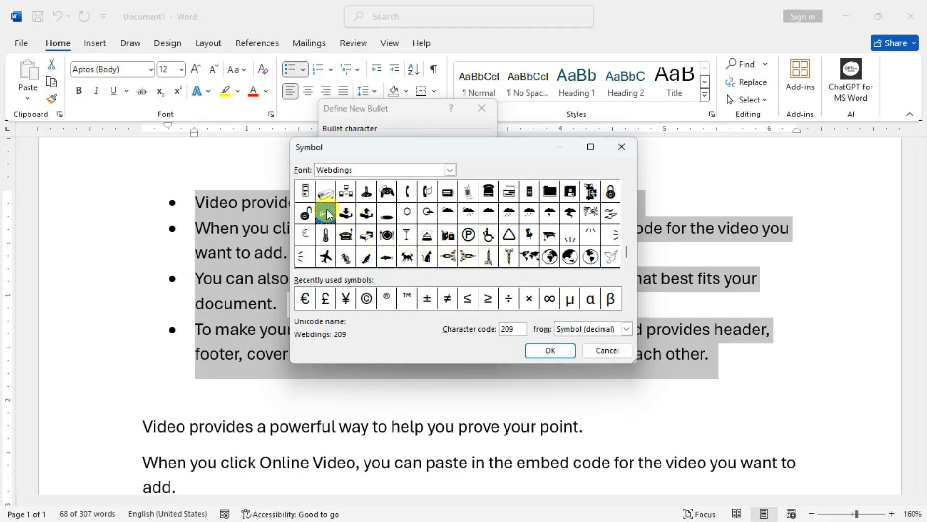
click(561, 350)
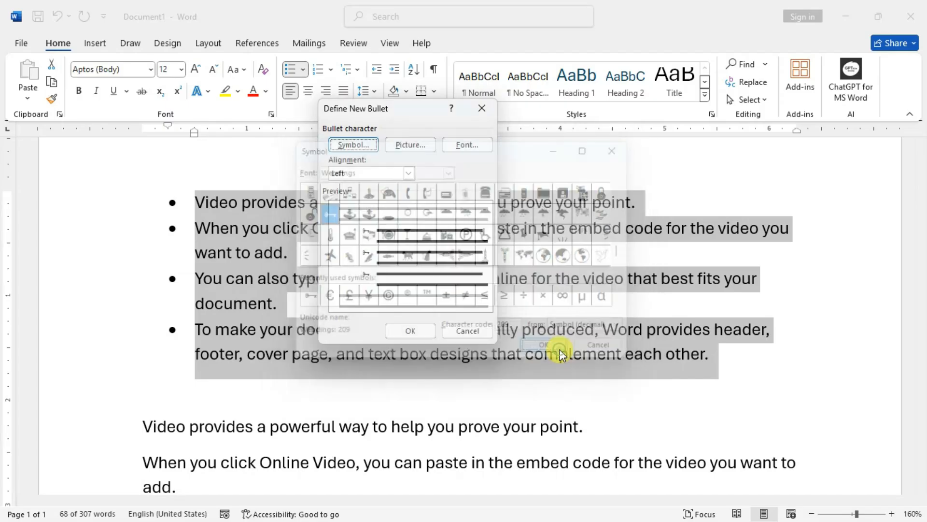
click(410, 330)
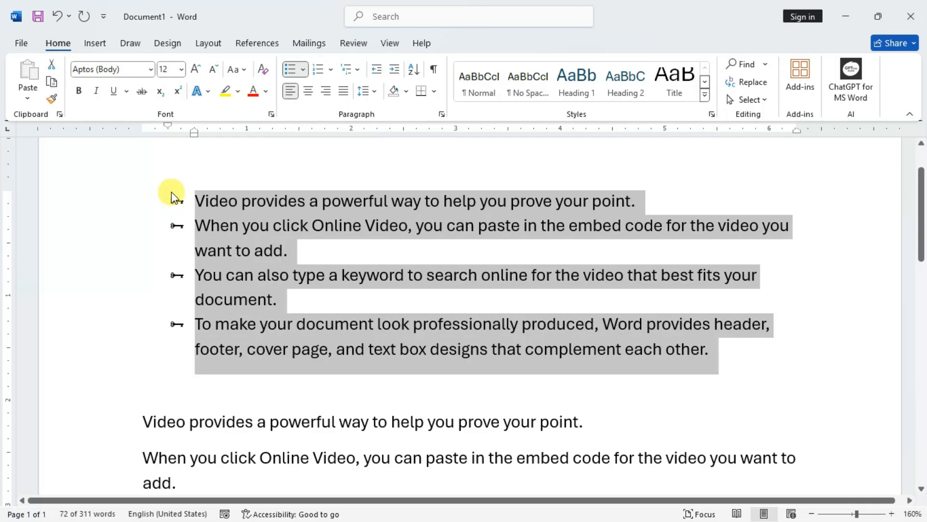
- Open the new bullet definition's font settings and make the key symbol size 11, bold and blue
click(303, 69)
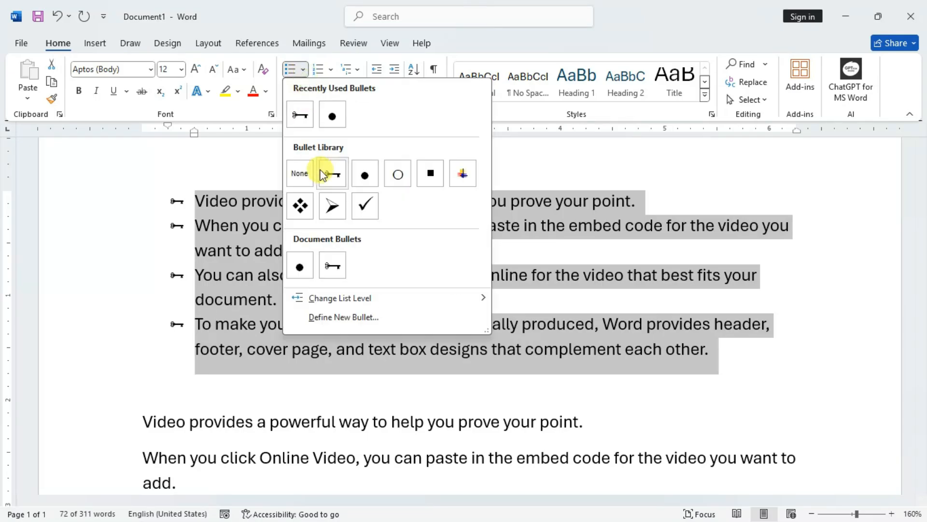
click(332, 317)
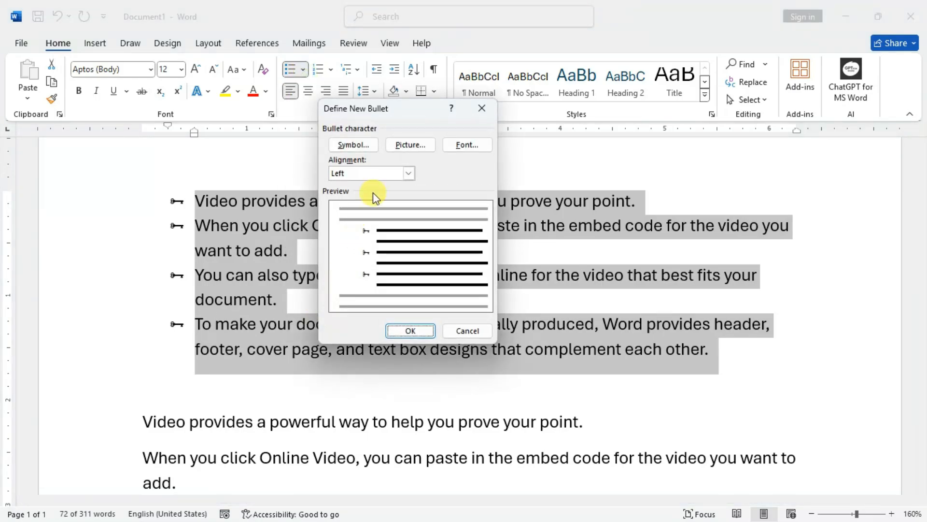
click(463, 145)
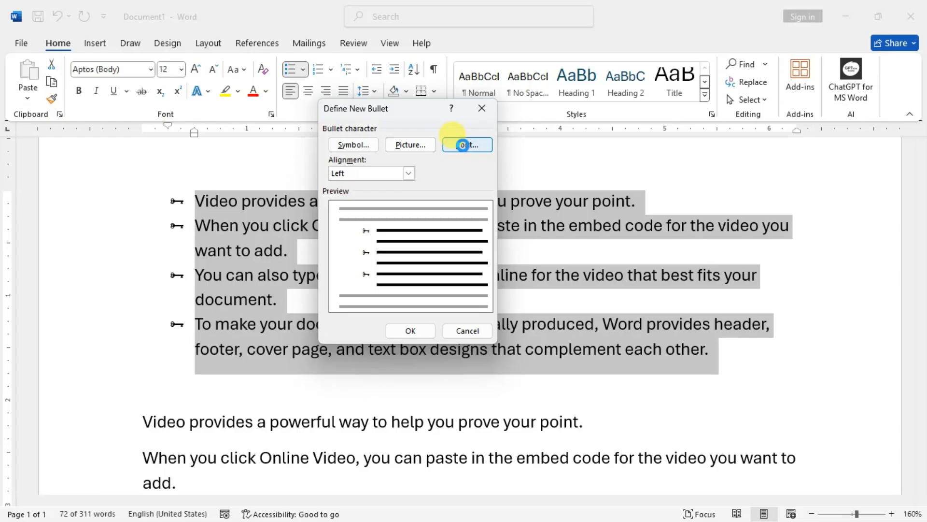
click(463, 145)
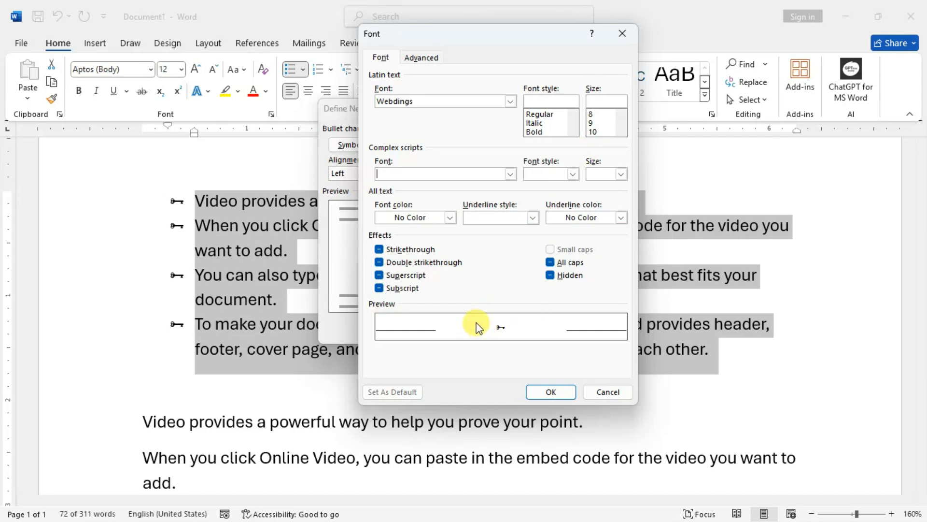
click(599, 131)
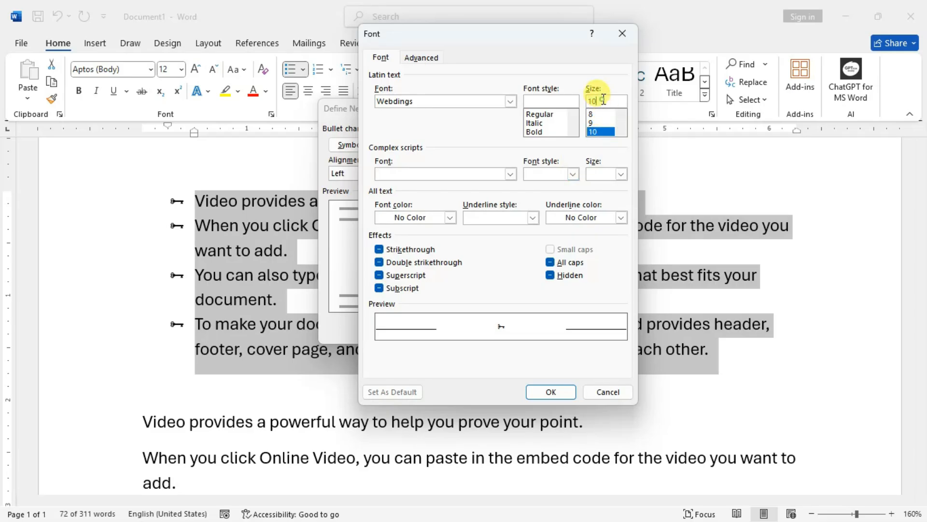
text(1)
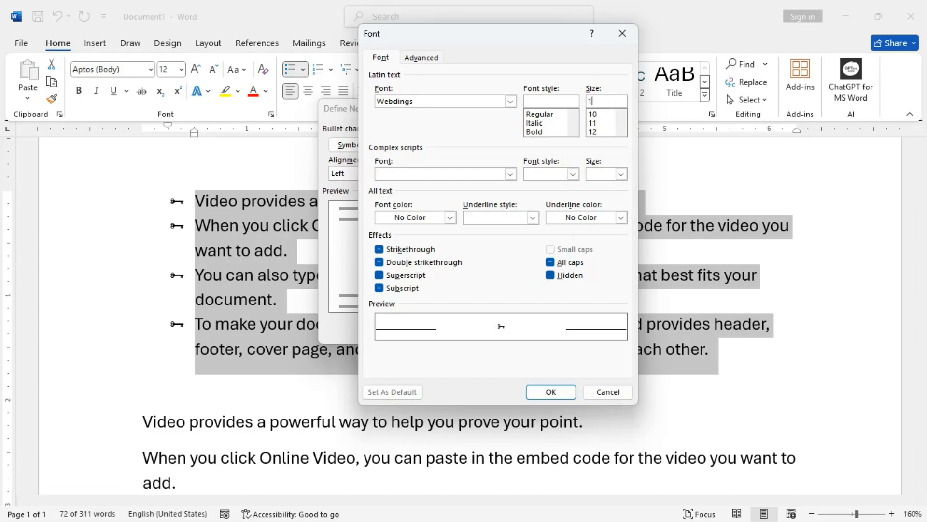
click(597, 123)
click(537, 130)
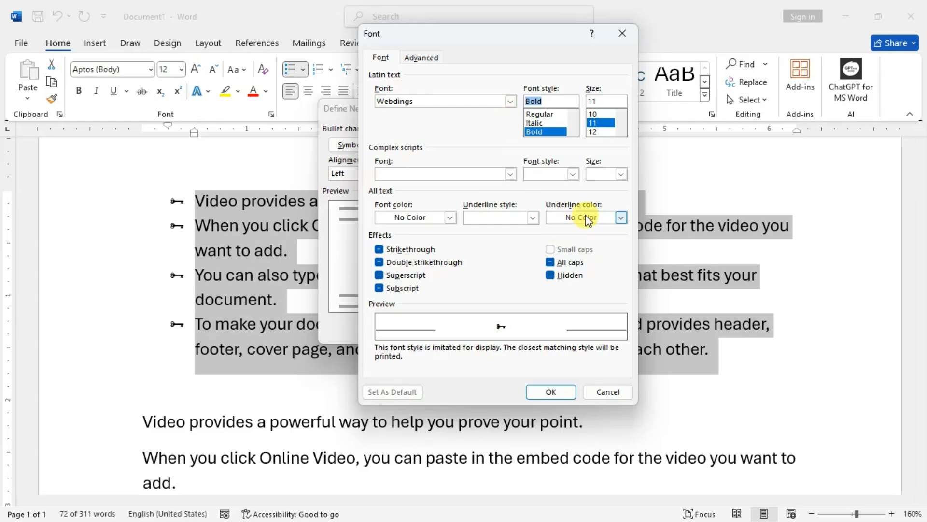
click(450, 217)
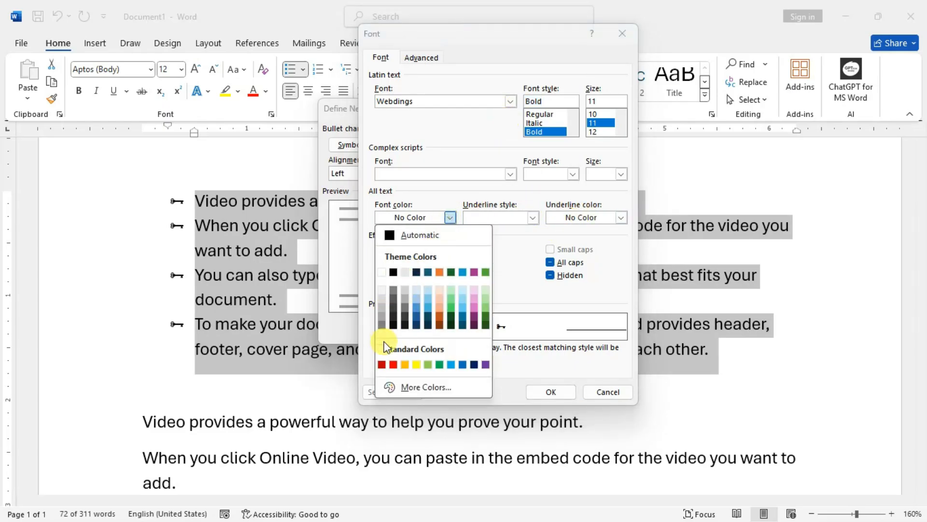
click(463, 365)
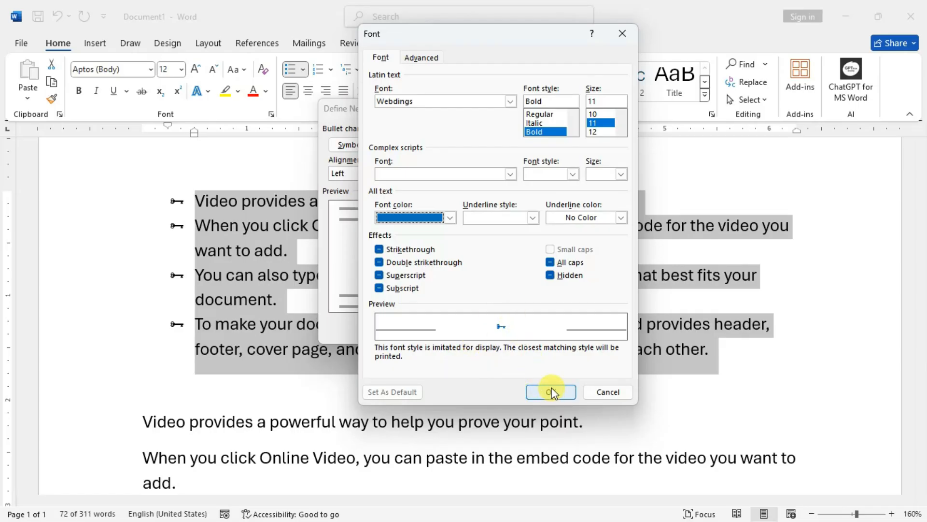
- Set the bullet symbol's font size to 22 and apply the new bullet definition to the list
click(622, 132)
click(621, 132)
click(622, 133)
click(622, 132)
click(621, 133)
click(593, 132)
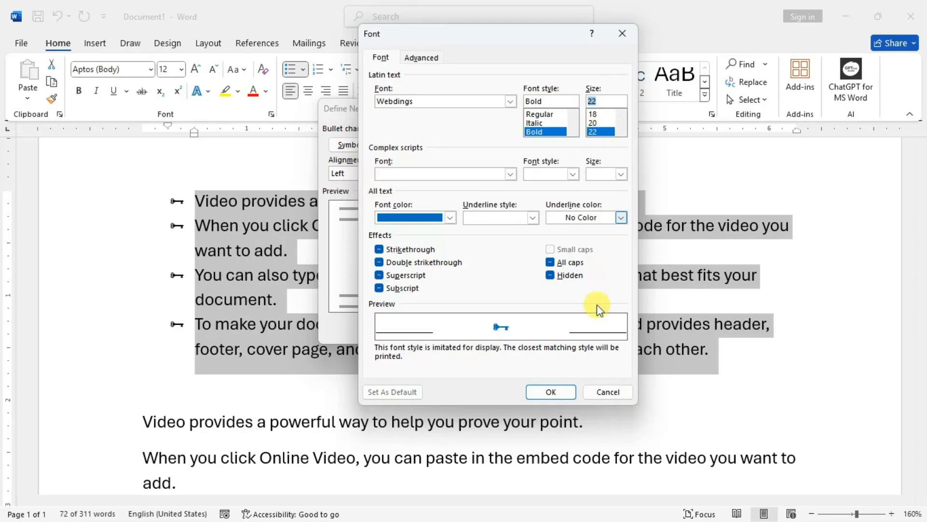
click(552, 392)
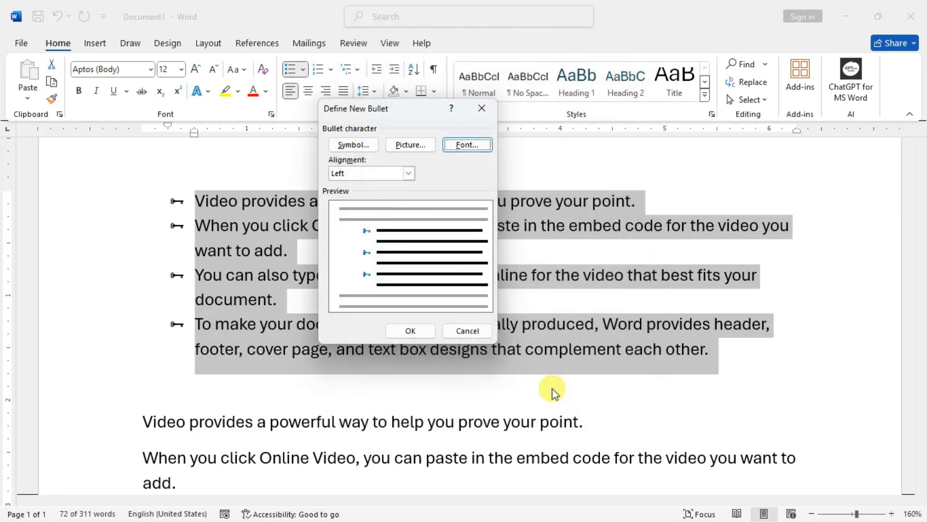
click(412, 333)
- Select only the list's key bullets, set their font size to 20 and colour them red
click(250, 210)
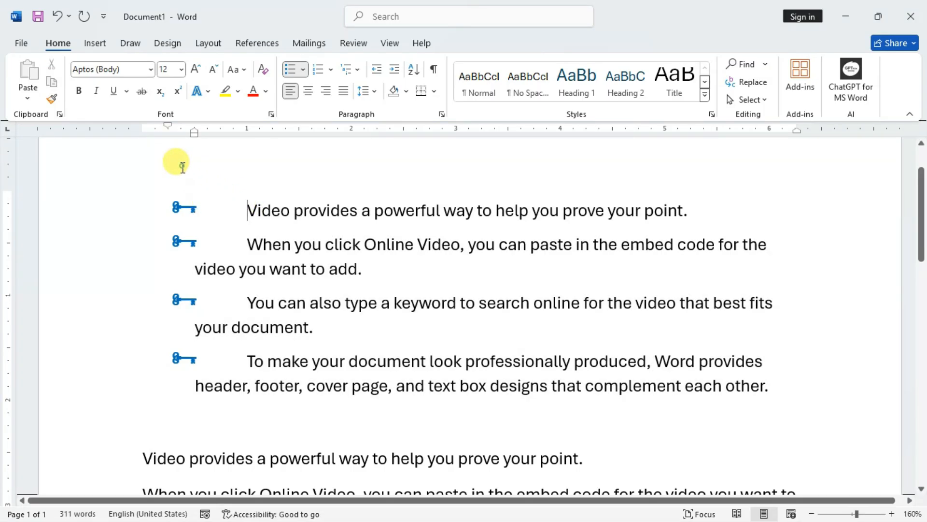
click(175, 192)
click(186, 202)
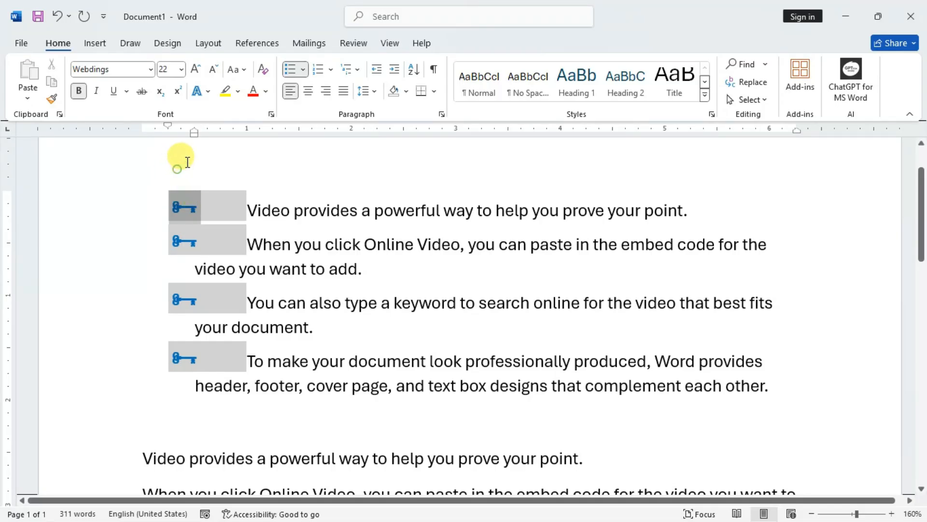
click(338, 211)
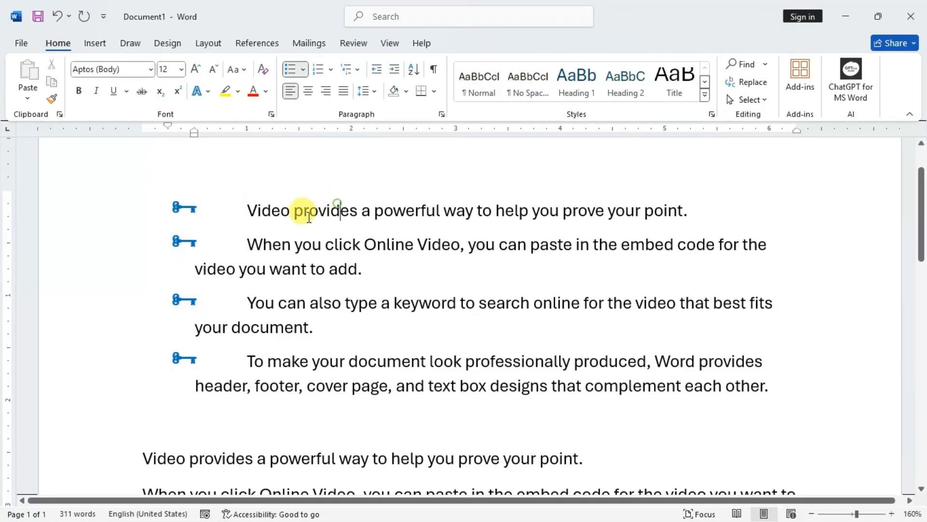
click(176, 164)
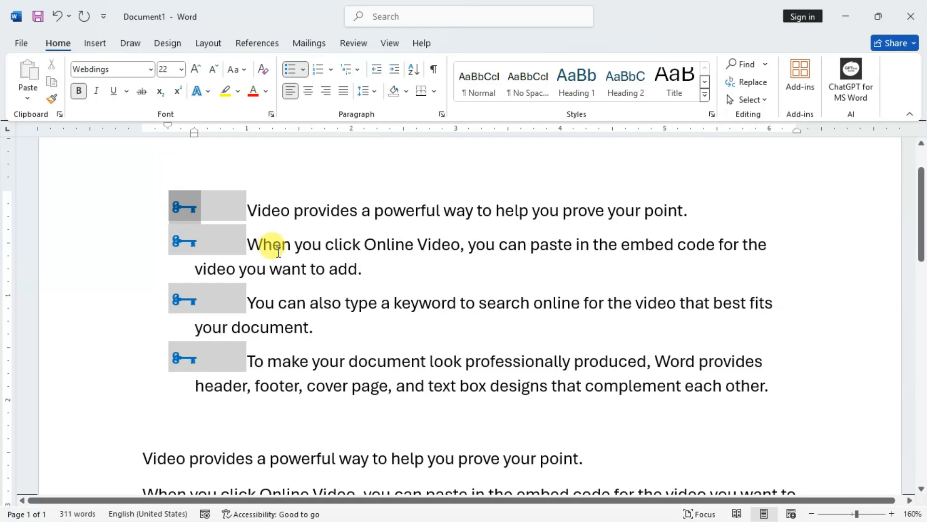
click(196, 70)
click(197, 70)
click(213, 69)
click(213, 69)
click(213, 69)
click(256, 94)
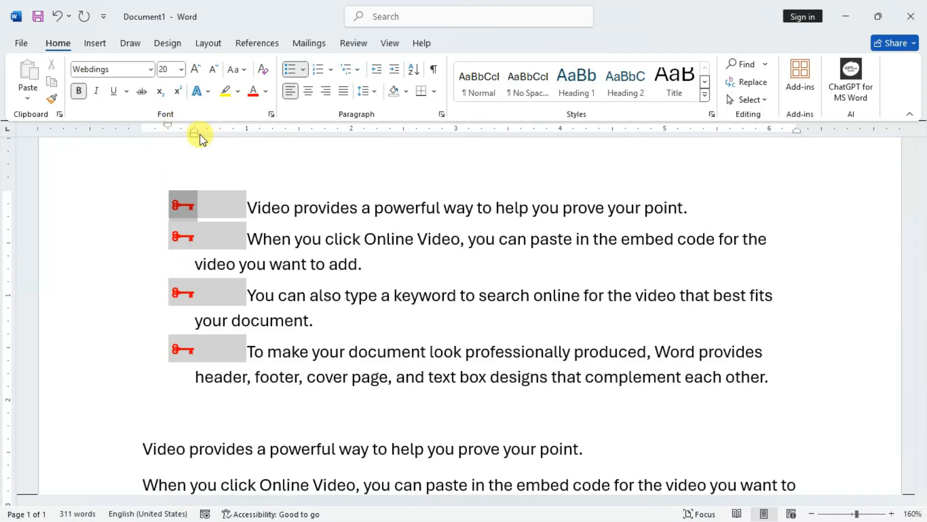
- Move the first list item's left indent to about 0.75 inch and append filler text until it wraps onto a second line
mouse_move(168, 128)
mouse_down()
mouse_move(145, 129)
mouse_move(197, 140)
mouse_move(234, 135)
mouse_move(220, 134)
mouse_up()
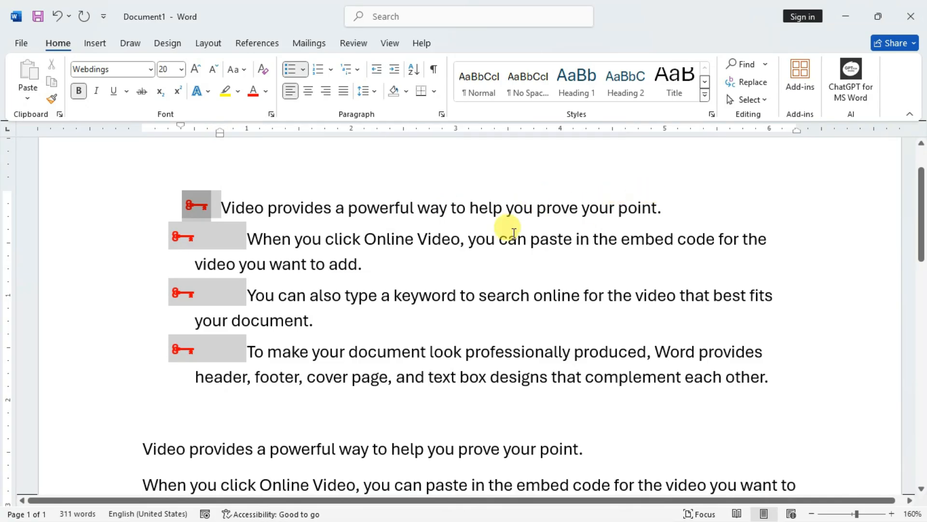
click(673, 203)
text(ghjghg  g)
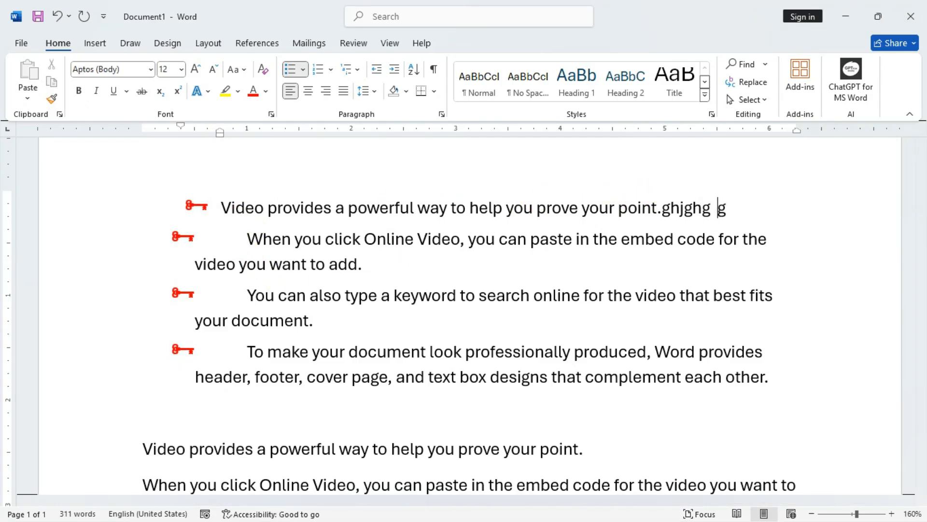
text( gg hg hg hg hg  g g)
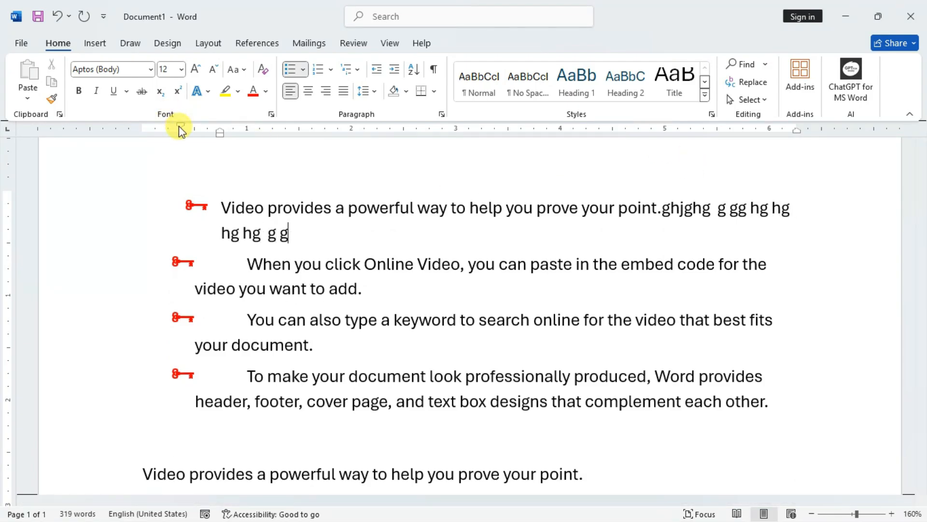
- Adjust the first list item's first-line indent to about 0.2 inch and its hanging indent to about 0.4 inch
drag(181, 130, 155, 130)
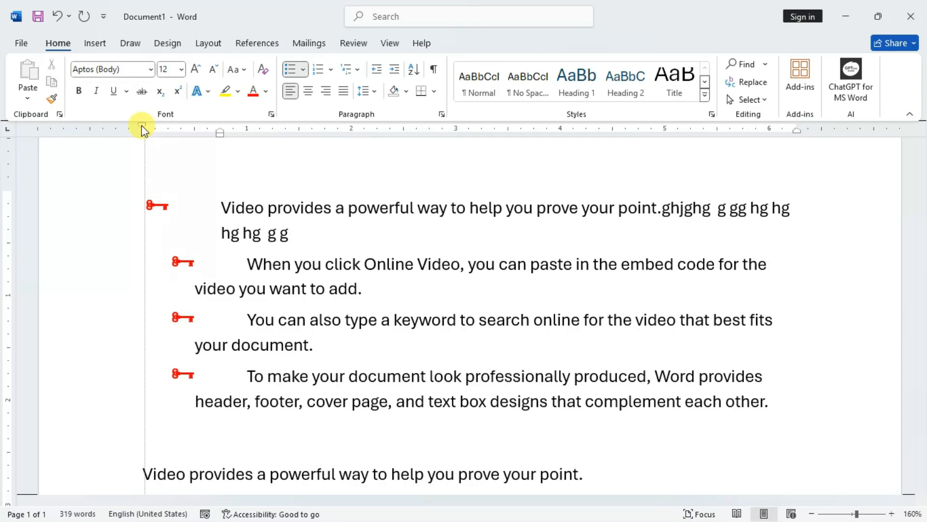
mouse_move(221, 137)
mouse_down()
mouse_move(184, 141)
mouse_move(240, 146)
mouse_move(221, 141)
mouse_up()
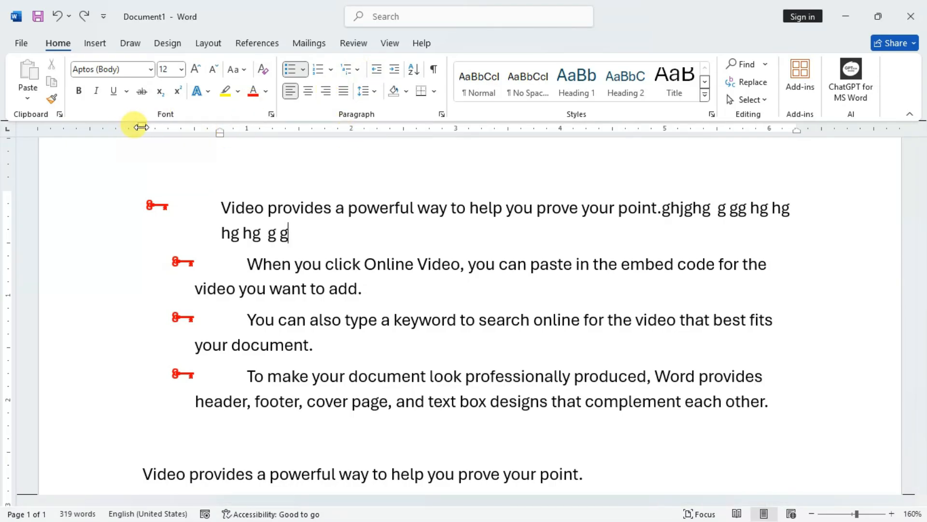
mouse_move(144, 130)
mouse_down()
mouse_move(195, 123)
mouse_move(209, 133)
mouse_move(188, 136)
mouse_up()
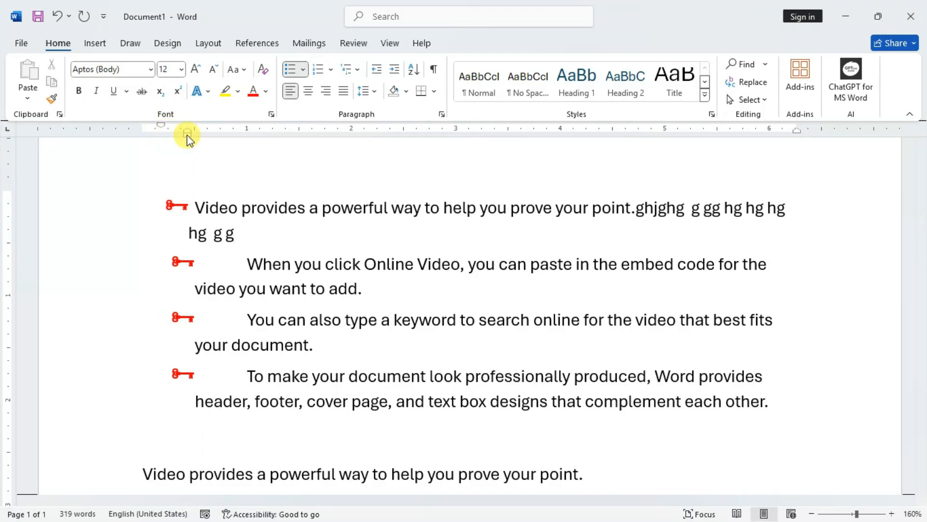
drag(188, 137, 187, 135)
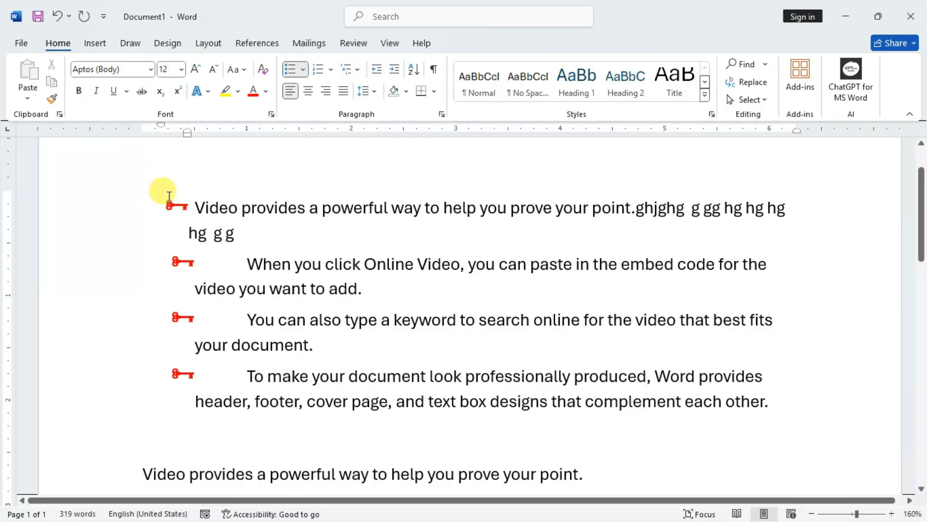
mouse_move(161, 125)
mouse_down()
mouse_move(134, 135)
mouse_move(186, 134)
mouse_move(169, 140)
mouse_up()
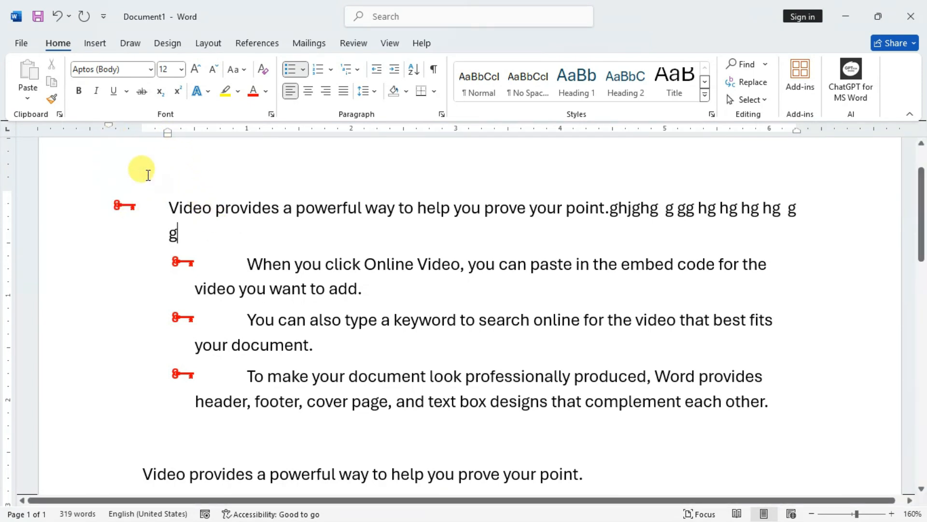
mouse_move(168, 132)
mouse_down()
mouse_move(87, 137)
mouse_move(164, 141)
mouse_move(131, 148)
mouse_move(98, 142)
mouse_move(136, 145)
mouse_move(165, 129)
mouse_up()
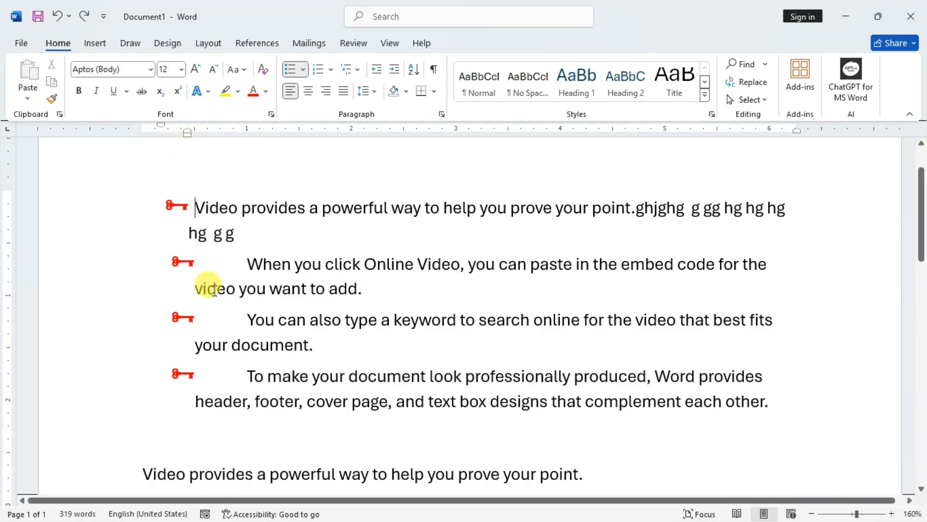
- Shift the left indent of the plain paragraph "Video provides a powerful way" below the list inward by about 0.06 inch
scroll(177, 332, down, 3)
click(141, 319)
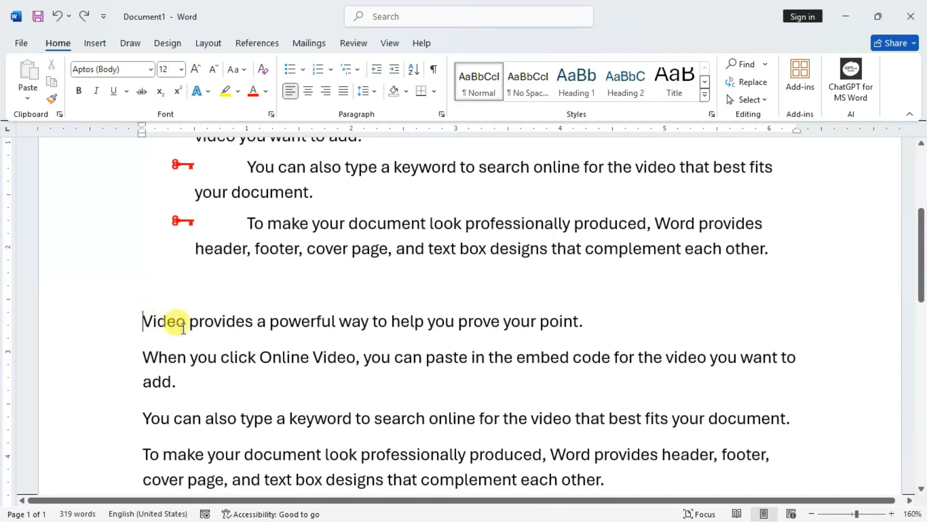
scroll(174, 319, down, 2)
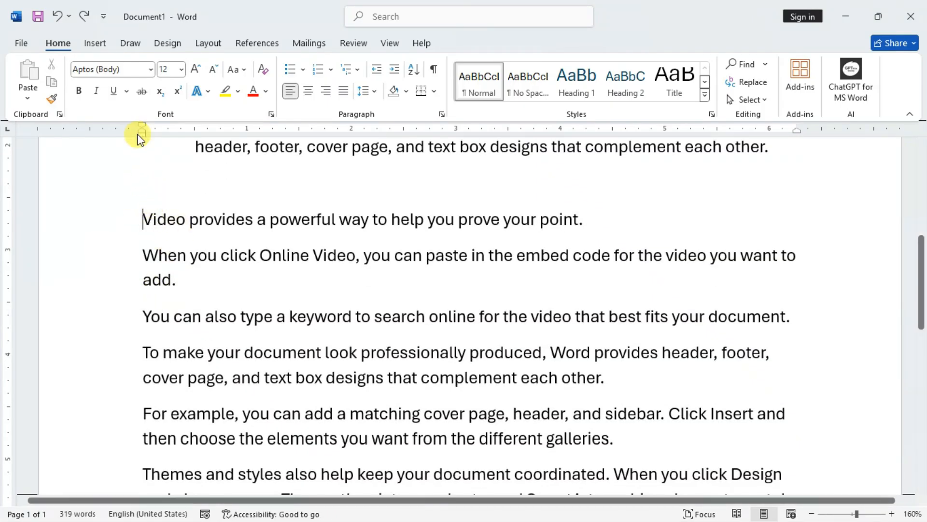
mouse_move(142, 126)
mouse_down()
mouse_move(104, 128)
mouse_move(137, 140)
mouse_move(104, 138)
mouse_move(174, 143)
mouse_move(180, 138)
mouse_move(161, 128)
mouse_move(186, 128)
mouse_move(180, 137)
mouse_move(143, 135)
mouse_up()
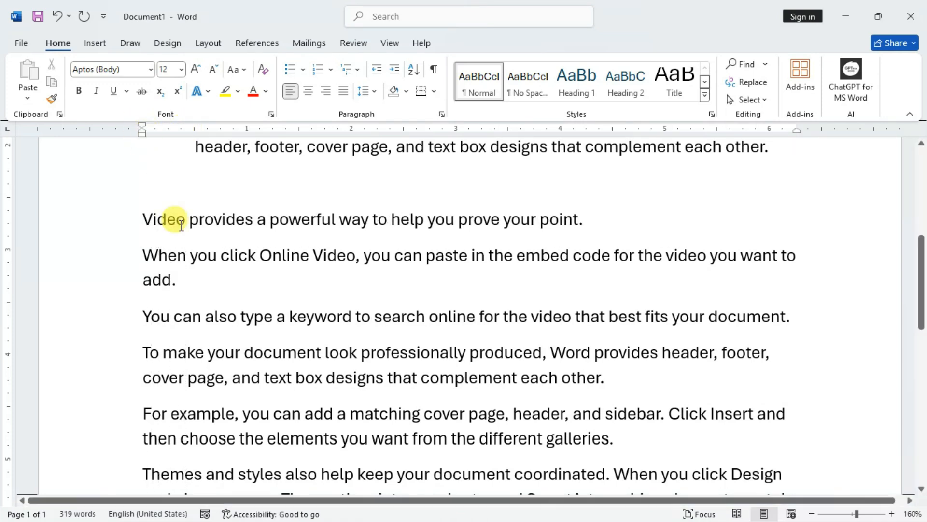
mouse_move(140, 136)
mouse_down()
mouse_move(114, 137)
mouse_move(160, 150)
mouse_move(148, 142)
mouse_up()
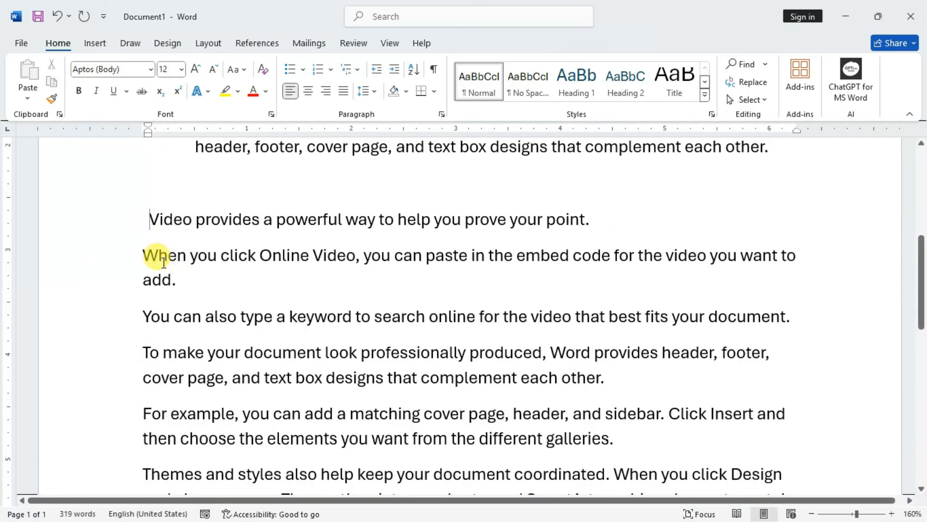
- Move the first-line indent of the "Themes and styles" paragraph about 0.45 inch outside the left margin, leaving its hanging indent at zero
scroll(176, 307, down, 1)
scroll(177, 308, down, 5)
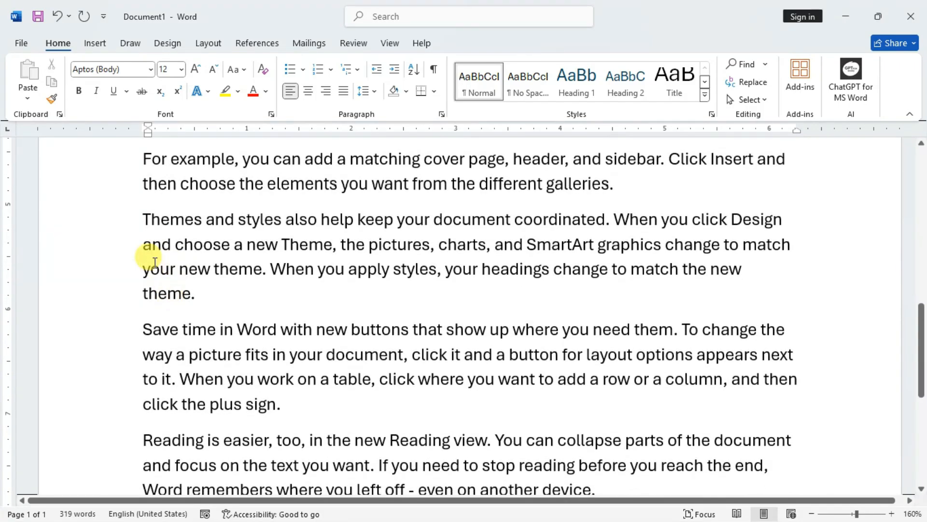
drag(137, 213, 227, 308)
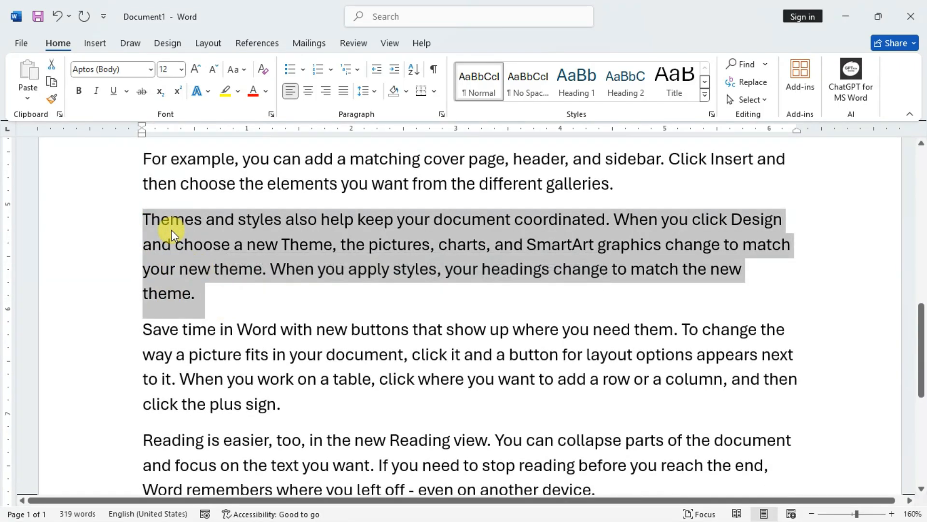
click(196, 292)
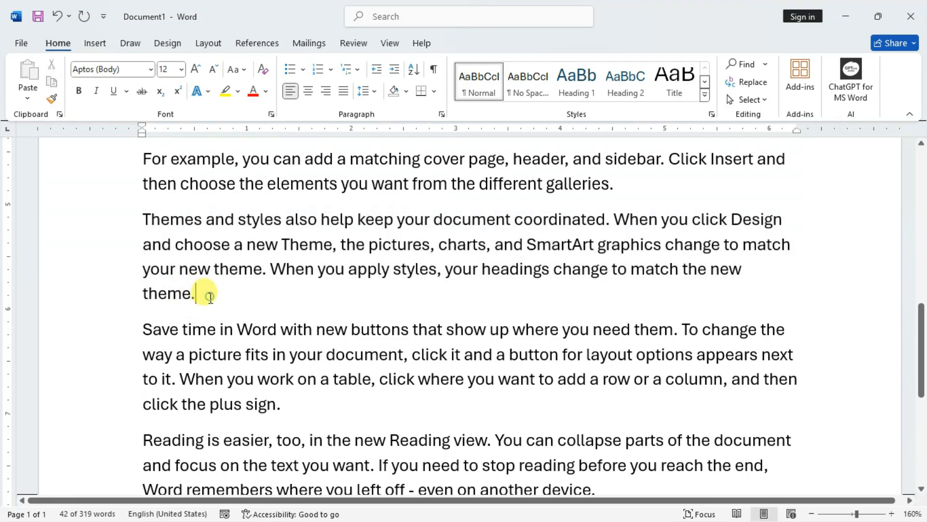
click(139, 213)
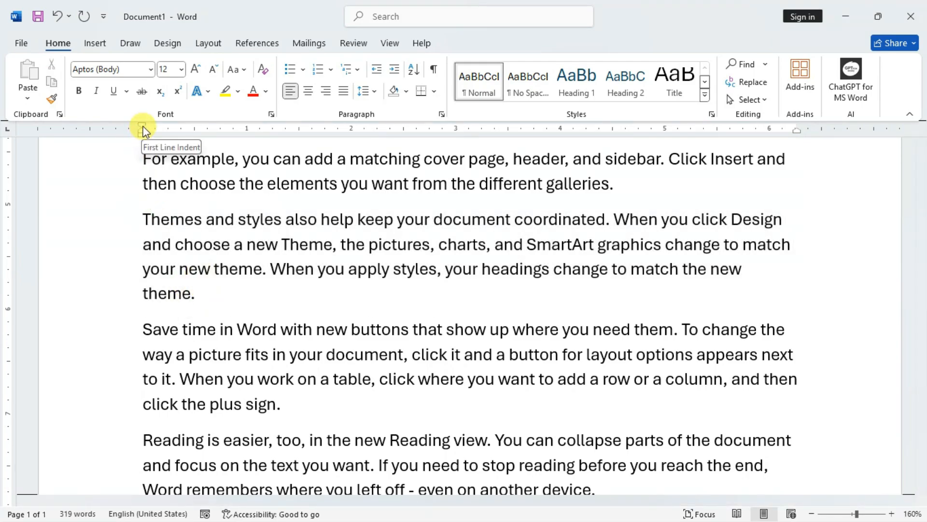
drag(143, 130, 95, 131)
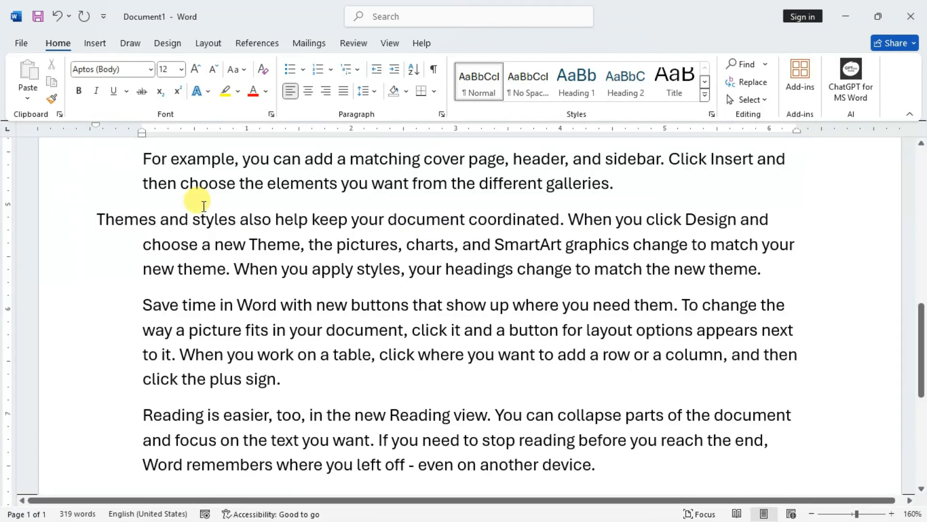
drag(98, 124, 99, 124)
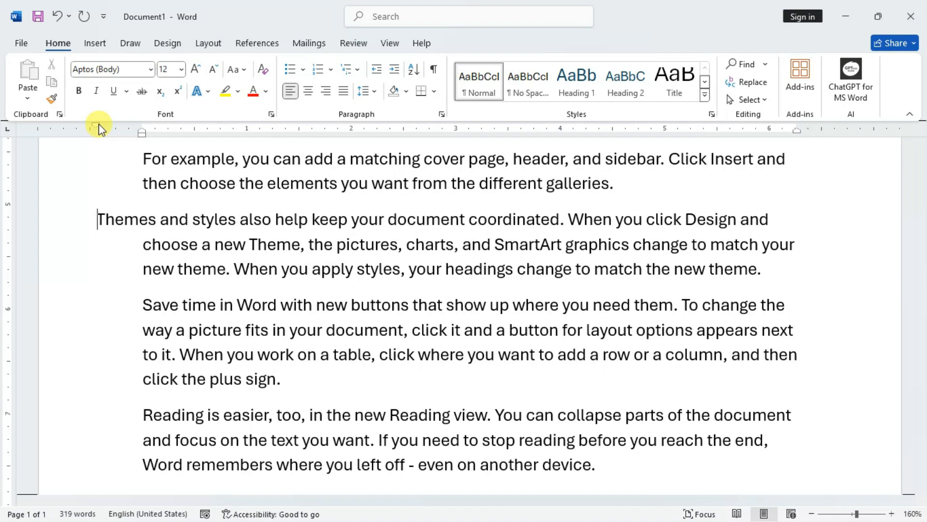
- Return the first-line indent of the "Themes and styles" paragraph to the left margin
drag(96, 124, 142, 130)
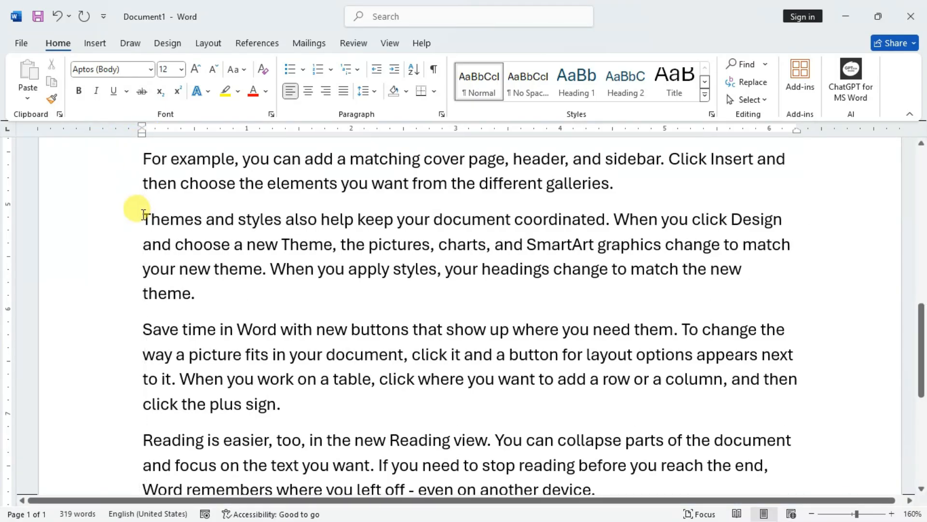
- Try moving the first lines of the "Themes and styles" and "Save time in Word" paragraphs about 0.45 inch outside the left margin, and undo it
drag(142, 214, 288, 404)
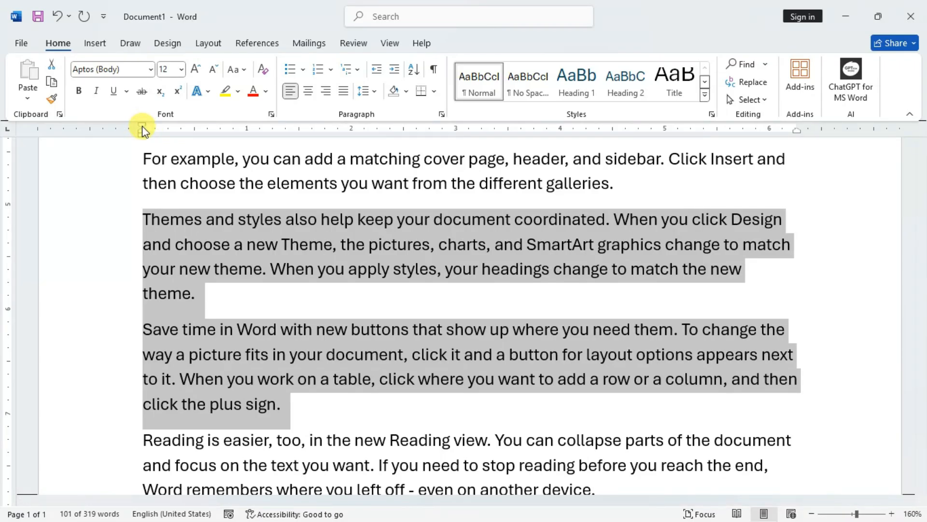
drag(142, 126, 95, 129)
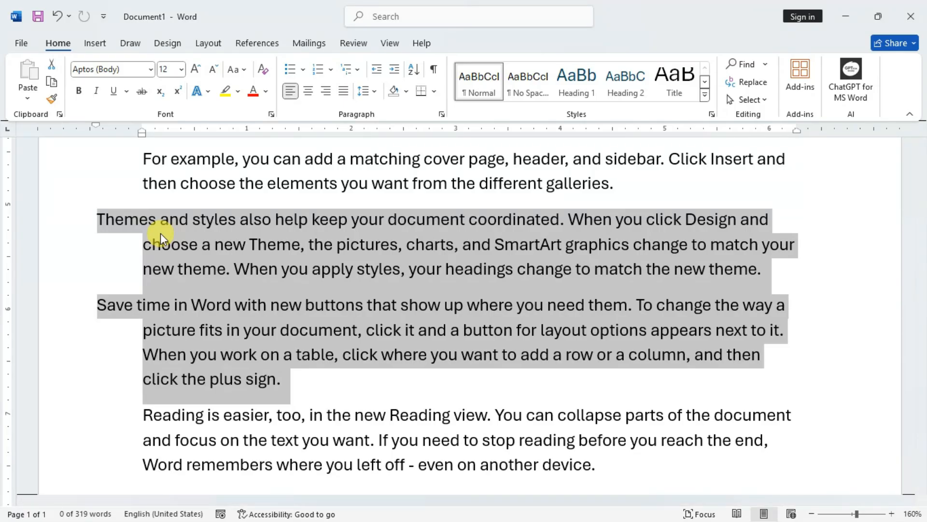
key(ctrl+z)
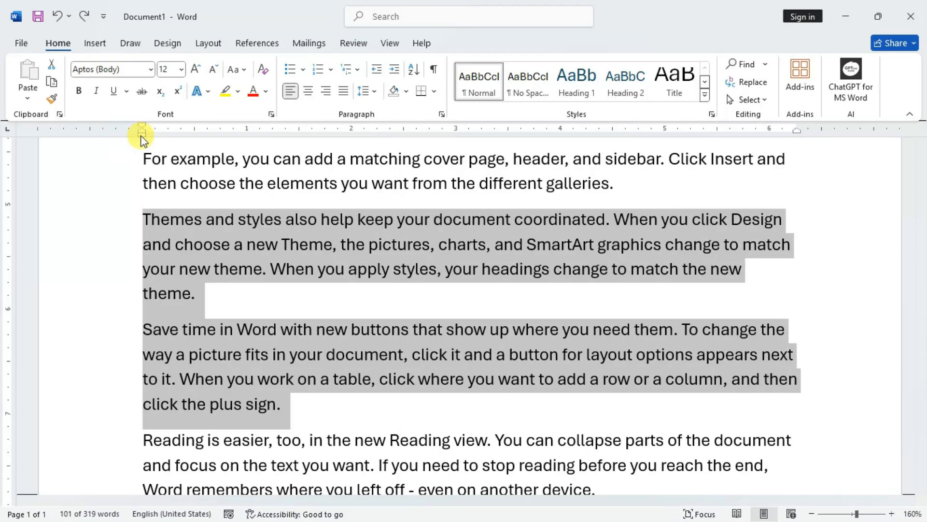
mouse_move(143, 137)
mouse_down()
mouse_move(100, 136)
mouse_move(145, 145)
mouse_move(87, 145)
mouse_move(332, 151)
mouse_move(151, 140)
mouse_up()
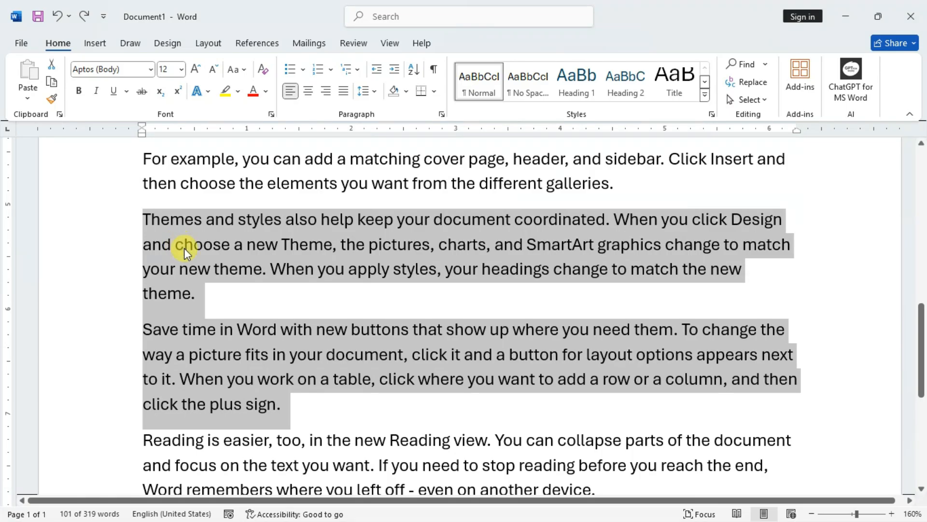
- Set the first list item's first-line indent to about 0.25 inch and its hanging indent to about 0.7 inch
scroll(241, 246, up, 5)
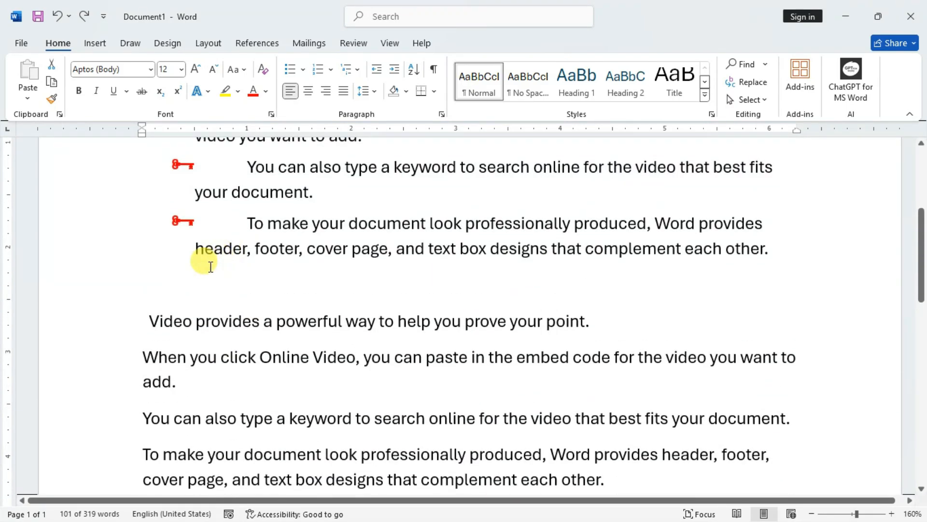
scroll(203, 261, up, 3)
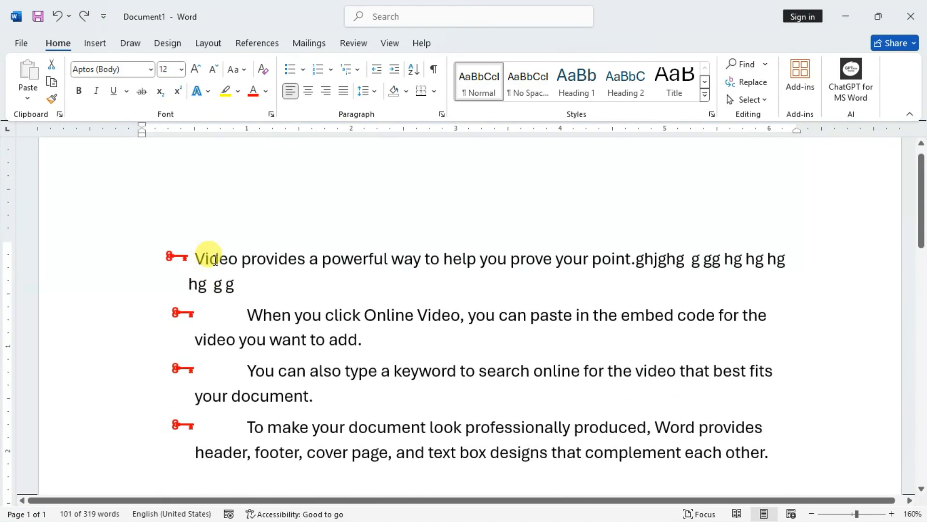
click(191, 248)
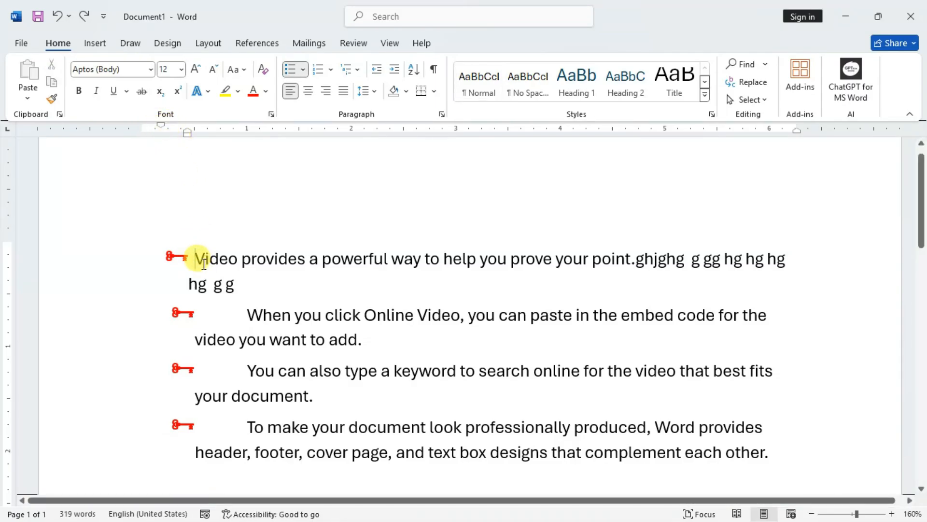
drag(196, 257, 257, 280)
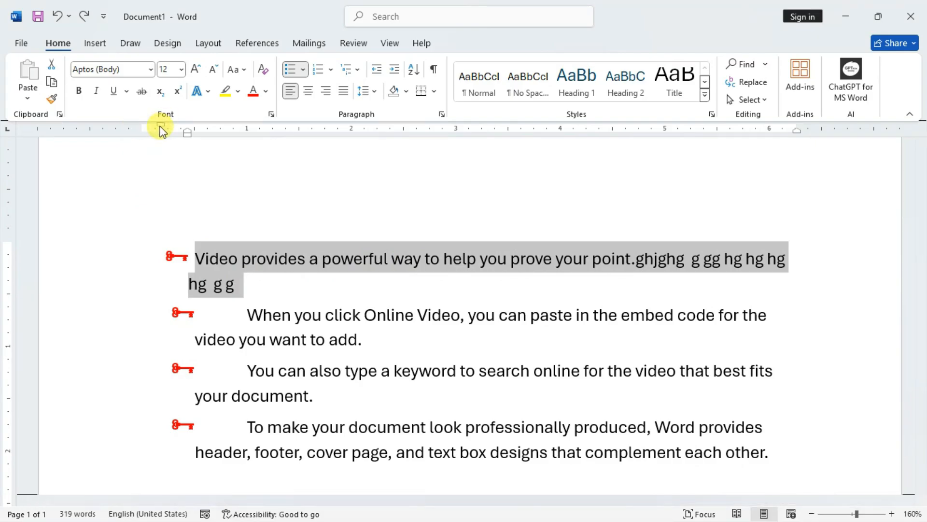
click(175, 262)
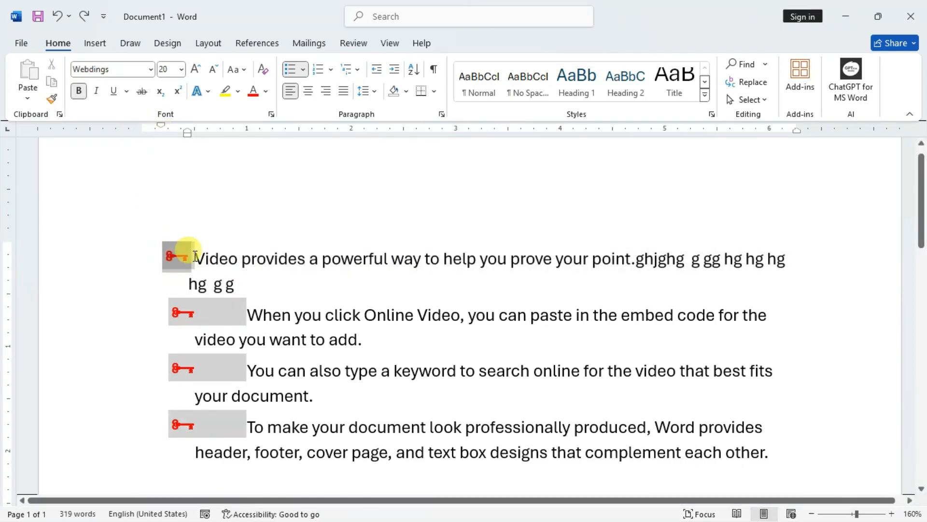
click(190, 251)
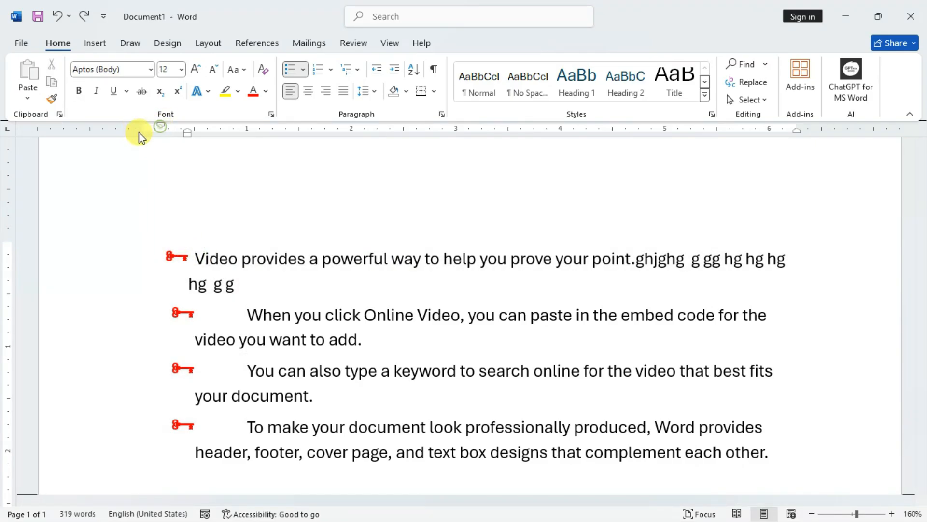
mouse_move(162, 125)
mouse_down()
mouse_move(134, 132)
mouse_move(155, 135)
mouse_move(94, 138)
mouse_move(212, 143)
mouse_up()
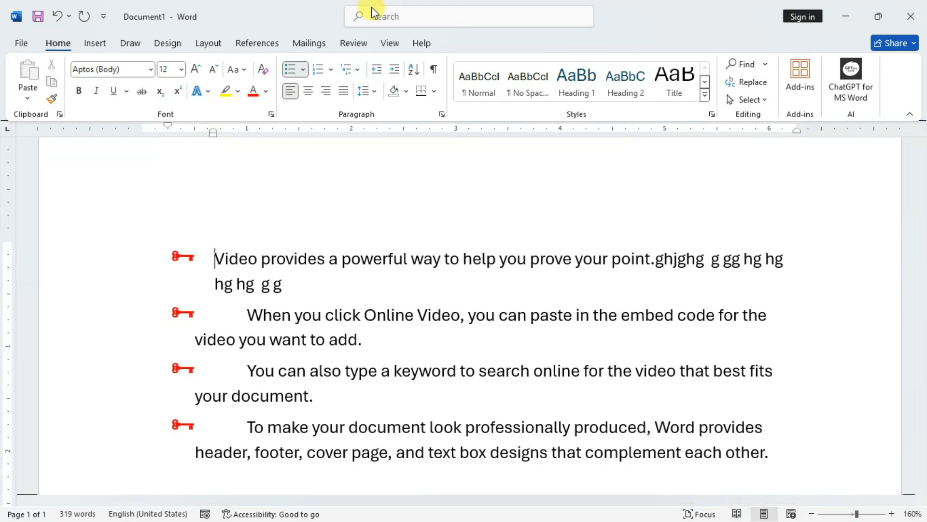
- Start defining a new picture bullet for the list, using an image file from the computer
click(303, 71)
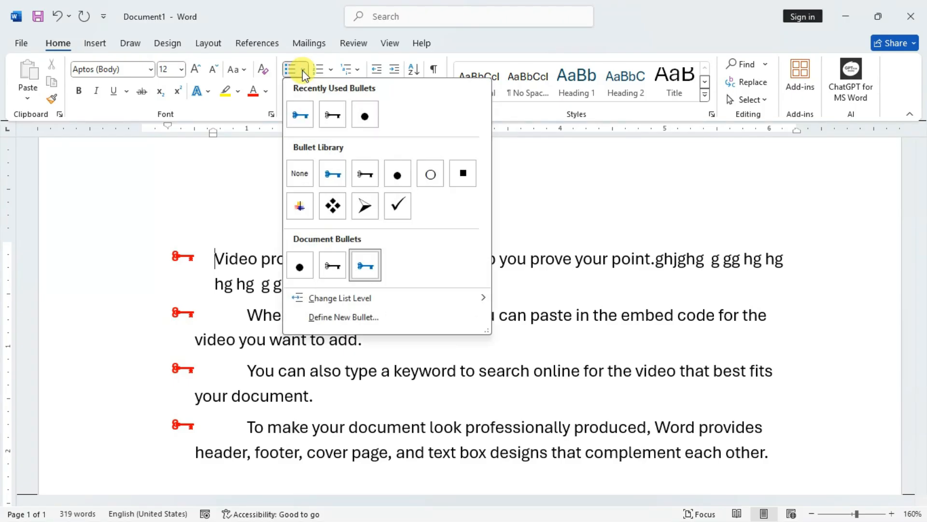
click(319, 317)
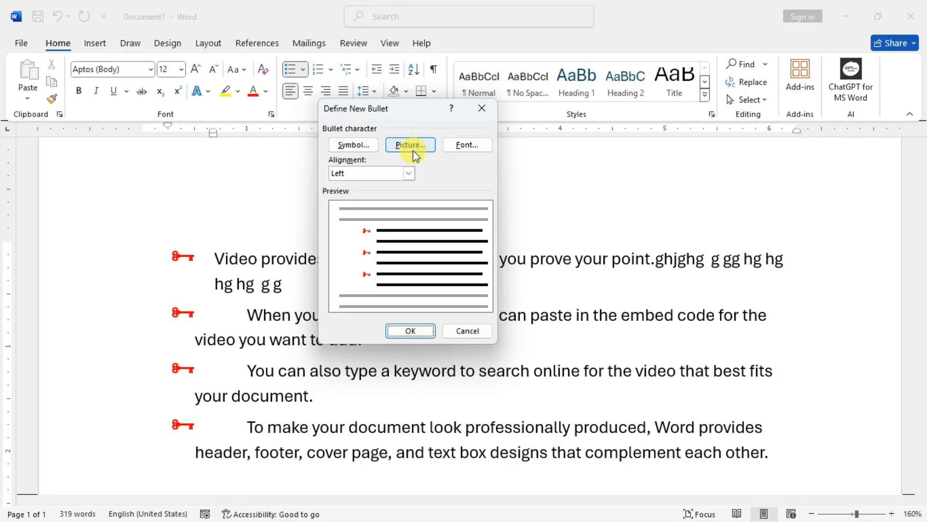
click(413, 150)
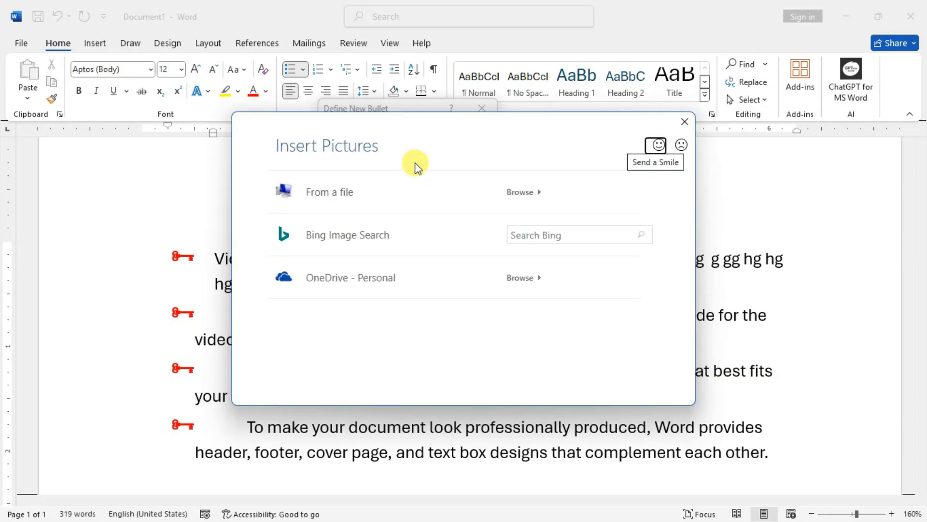
click(512, 193)
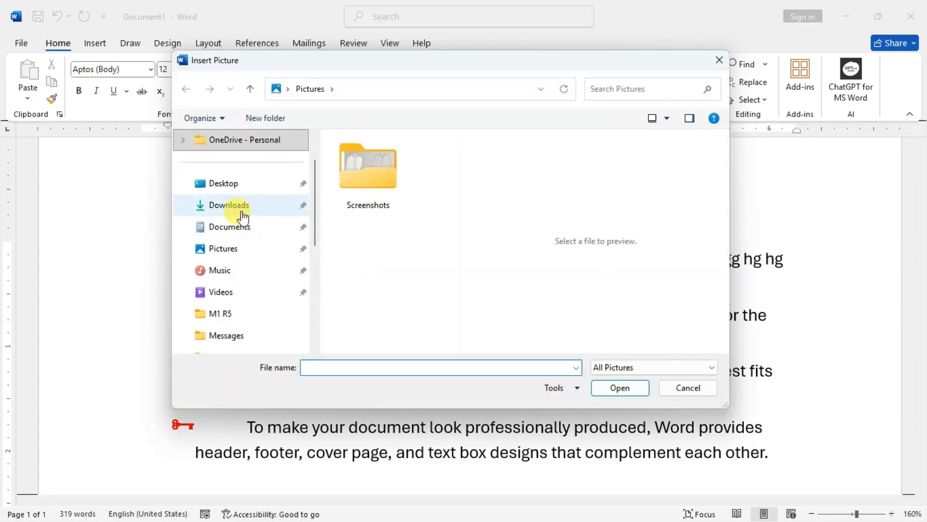
- Choose the "logo ds" image from the Downloads folder and apply it as the list's bullet
click(243, 217)
click(391, 203)
scroll(456, 172, down, 1)
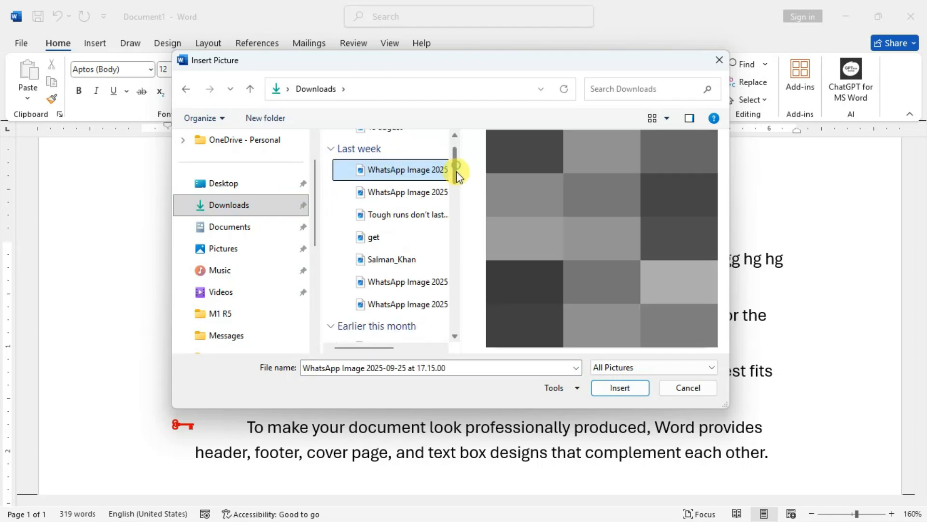
scroll(457, 172, down, 1)
click(404, 179)
click(405, 201)
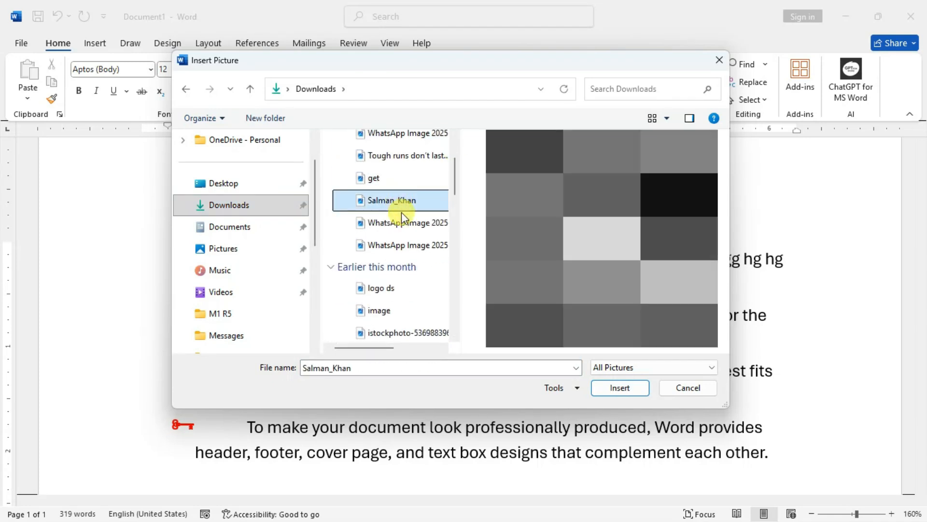
click(402, 222)
click(401, 245)
scroll(391, 227, down, 1)
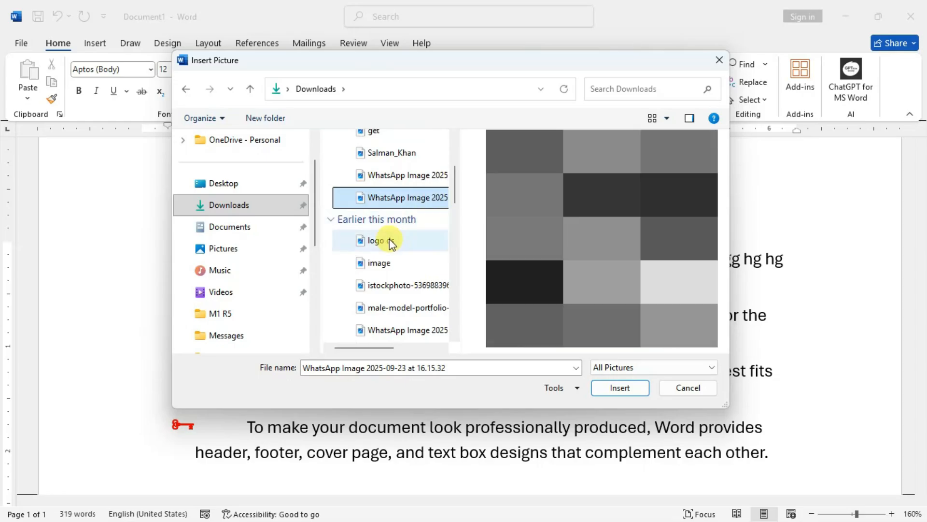
click(390, 241)
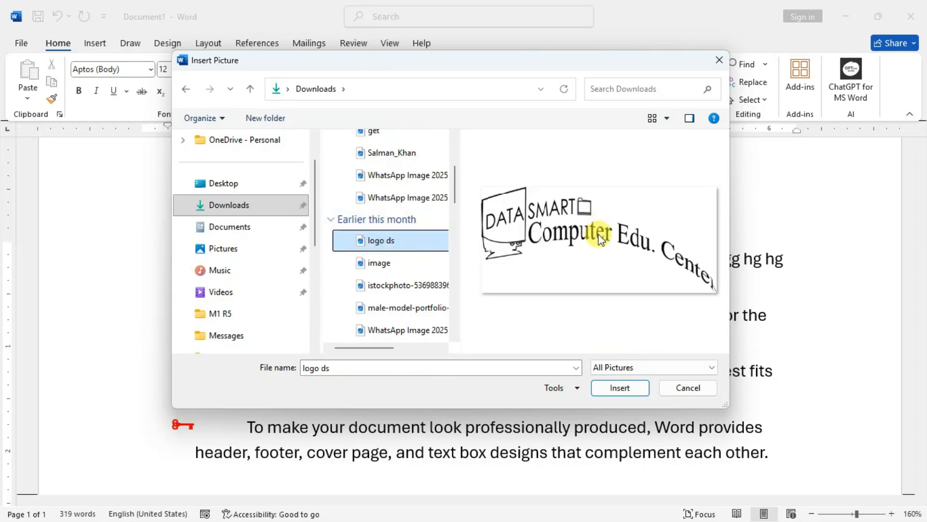
click(620, 392)
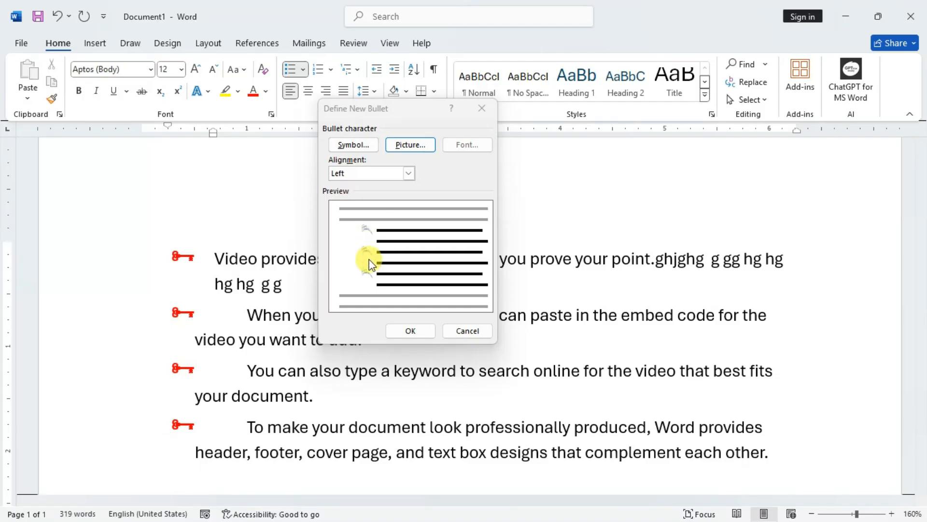
click(410, 331)
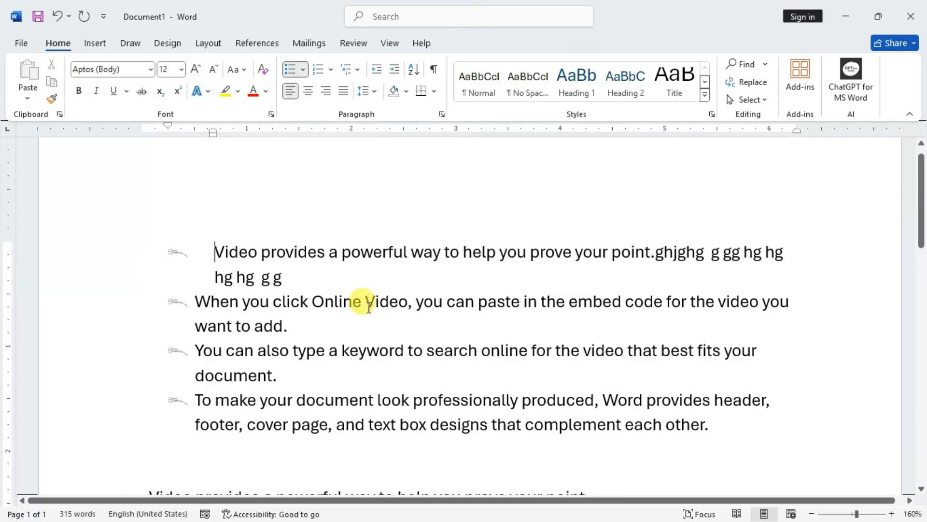
- Magnify the page to 290% and examine the logo picture bullets and their size
click(892, 514)
click(892, 514)
click(892, 514)
double_click(891, 514)
click(892, 513)
double_click(891, 513)
double_click(892, 514)
click(892, 513)
double_click(891, 514)
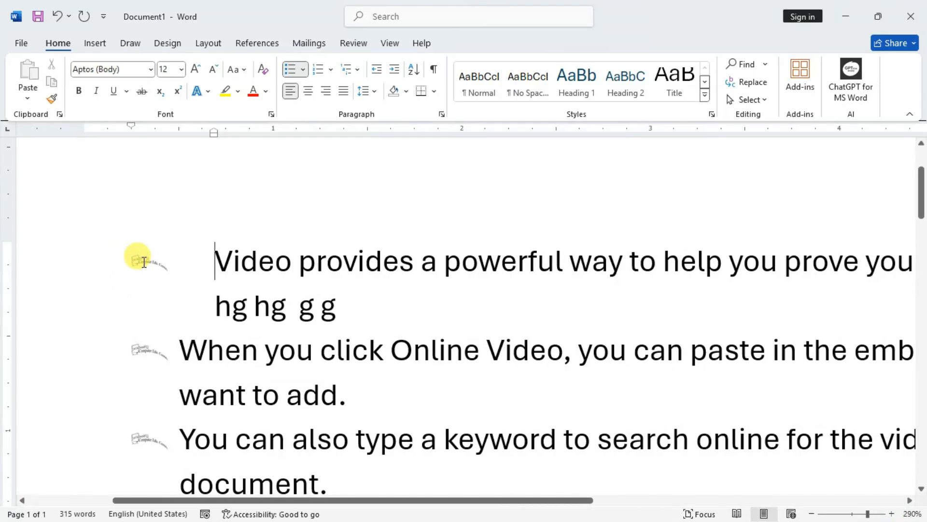
drag(221, 500, 205, 497)
click(176, 263)
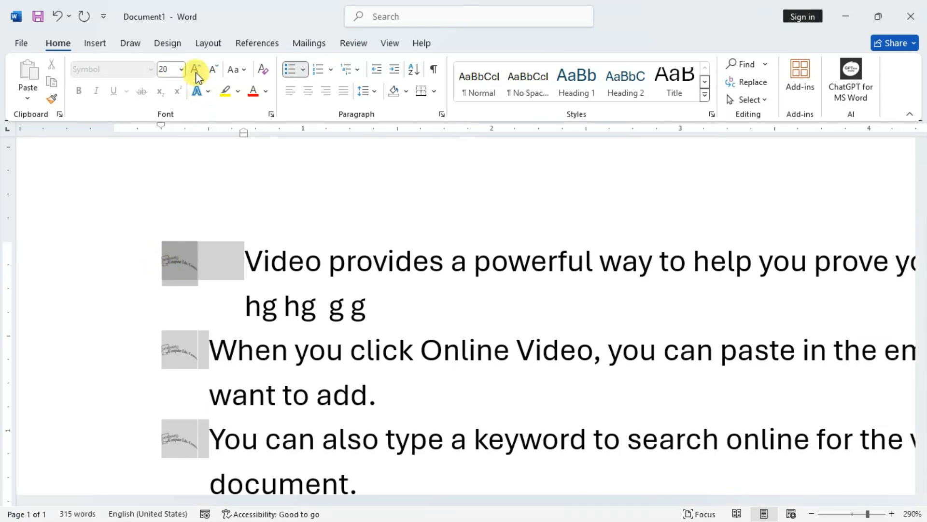
click(283, 217)
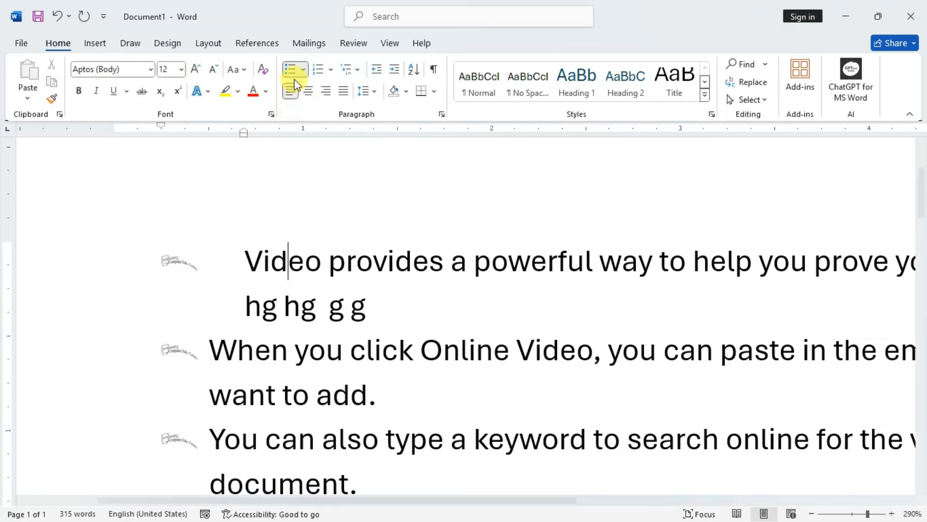
click(303, 74)
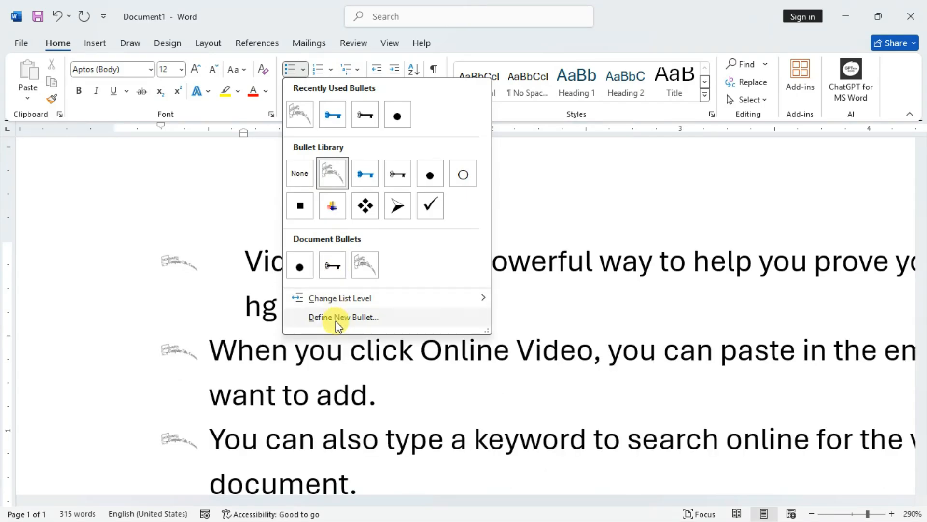
click(338, 314)
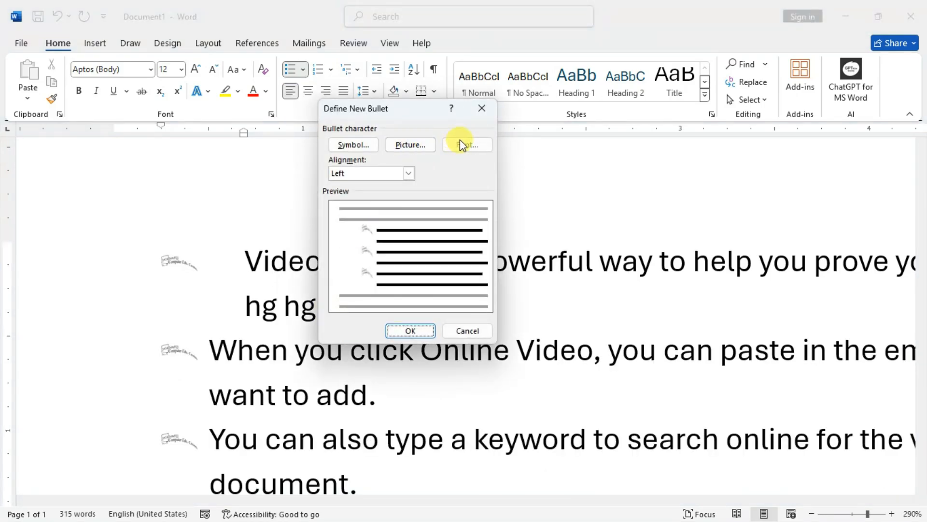
click(482, 108)
- Enlarge the list's logo picture bullets to size 110
click(182, 251)
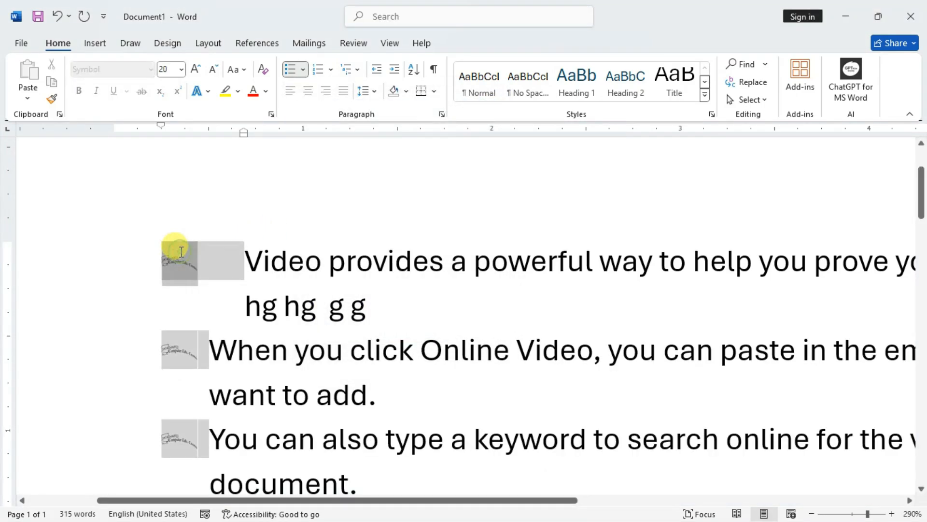
click(196, 70)
click(195, 71)
click(196, 71)
click(195, 71)
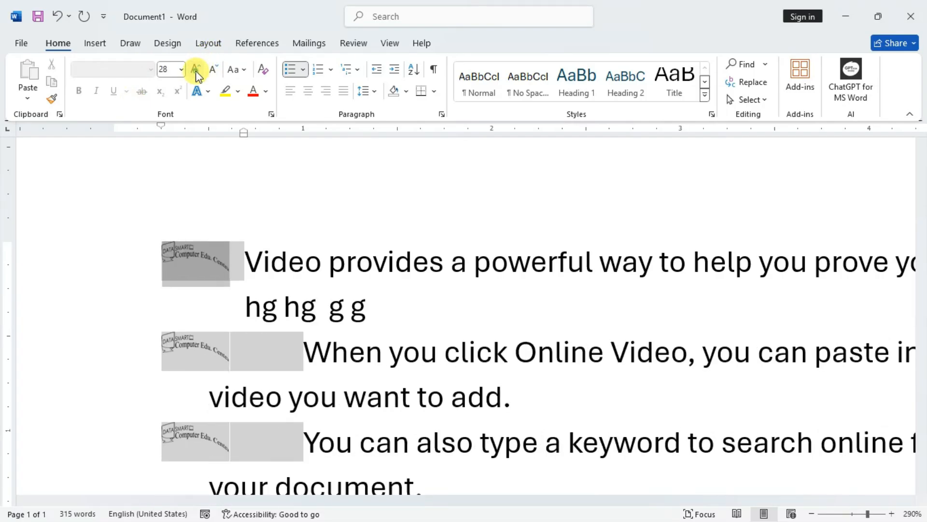
click(196, 71)
click(196, 70)
click(196, 71)
click(196, 70)
click(196, 70)
click(196, 70)
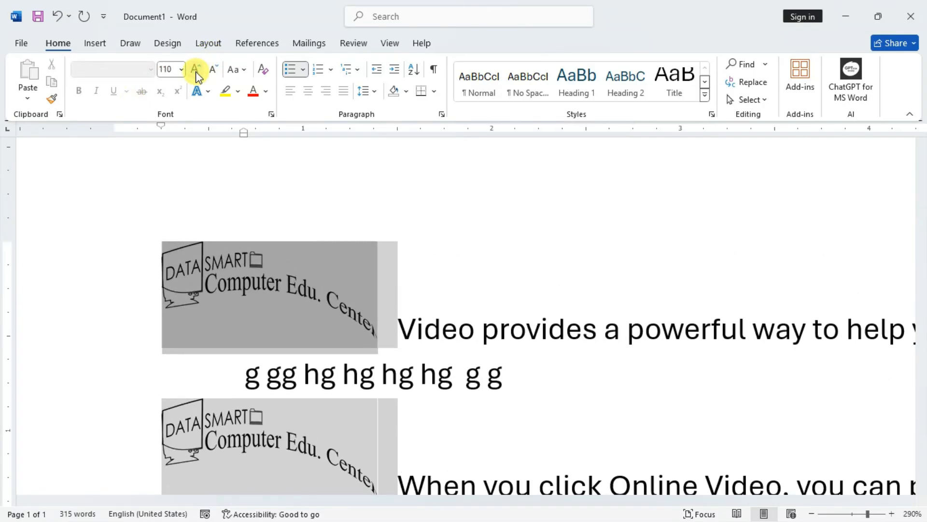
- Set the size of the list's logo picture bullets to 48 and view the page at 190%
scroll(230, 245, up, 4)
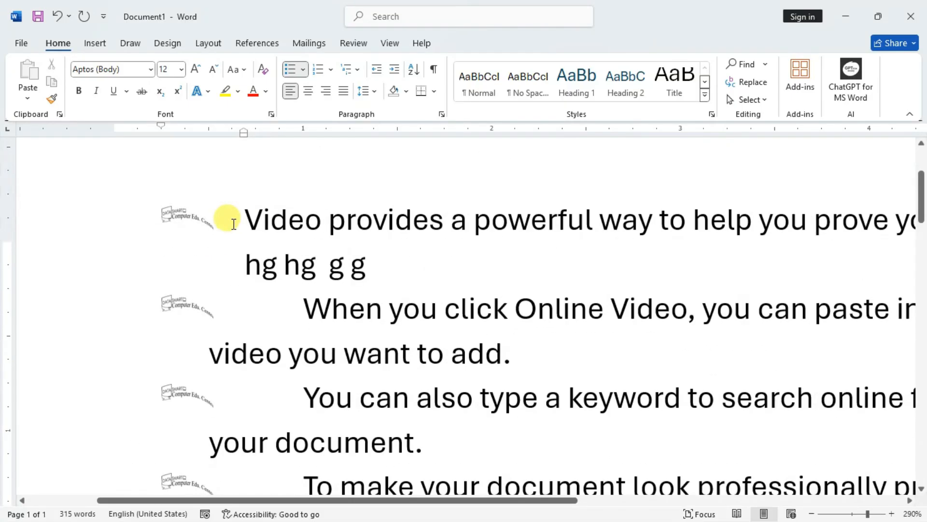
click(182, 223)
click(196, 69)
click(195, 69)
click(196, 69)
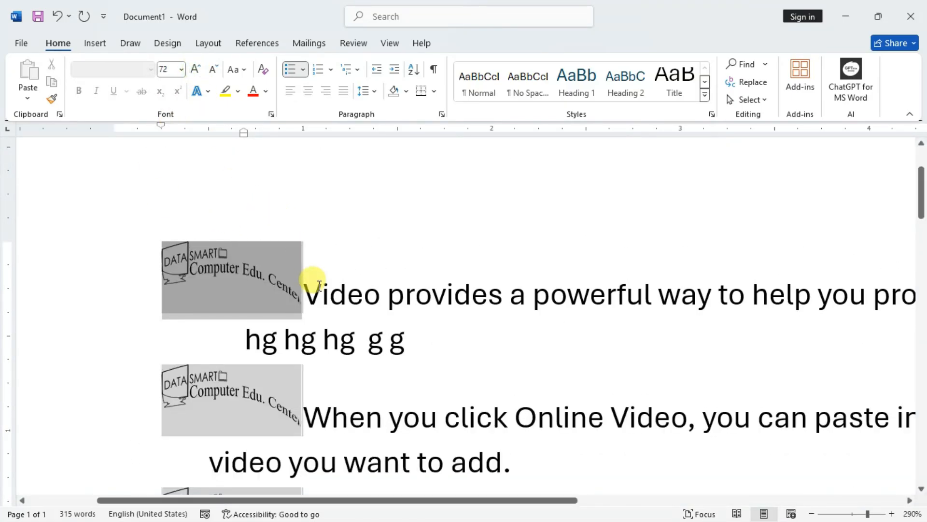
click(213, 69)
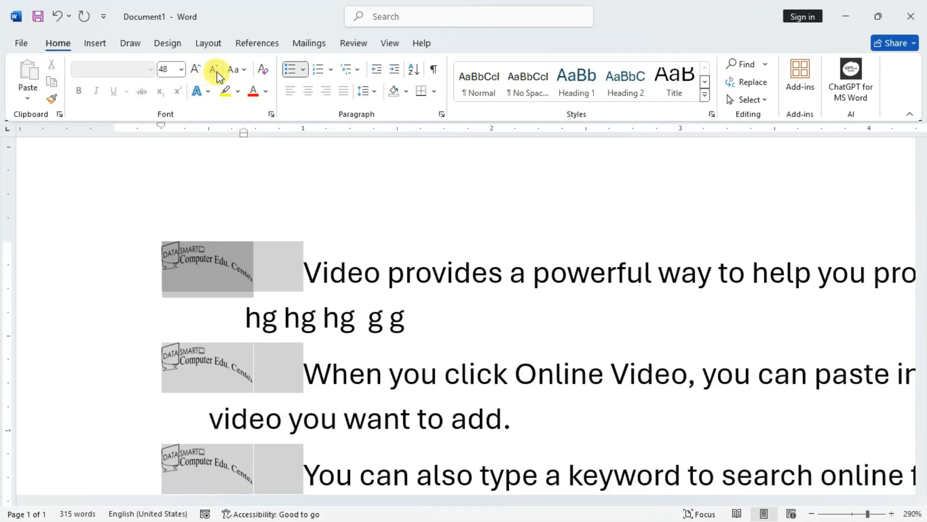
click(325, 271)
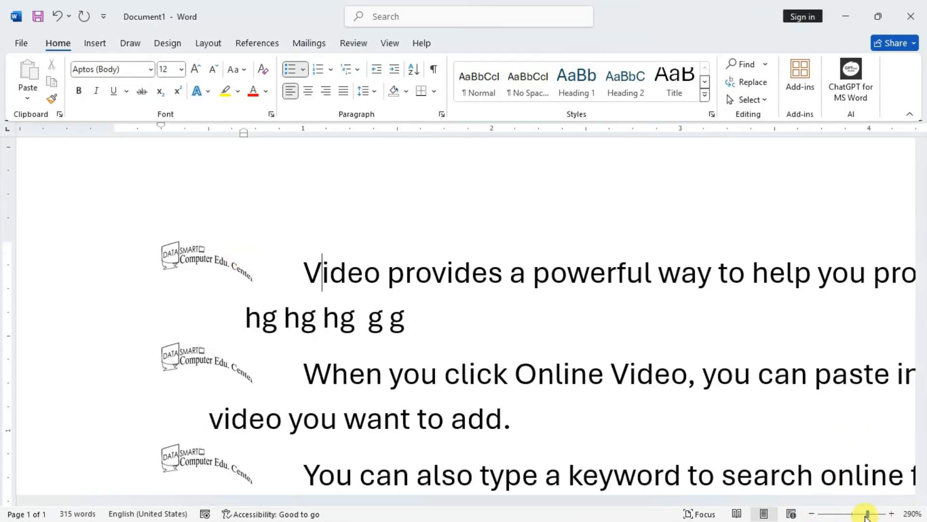
drag(853, 515, 859, 514)
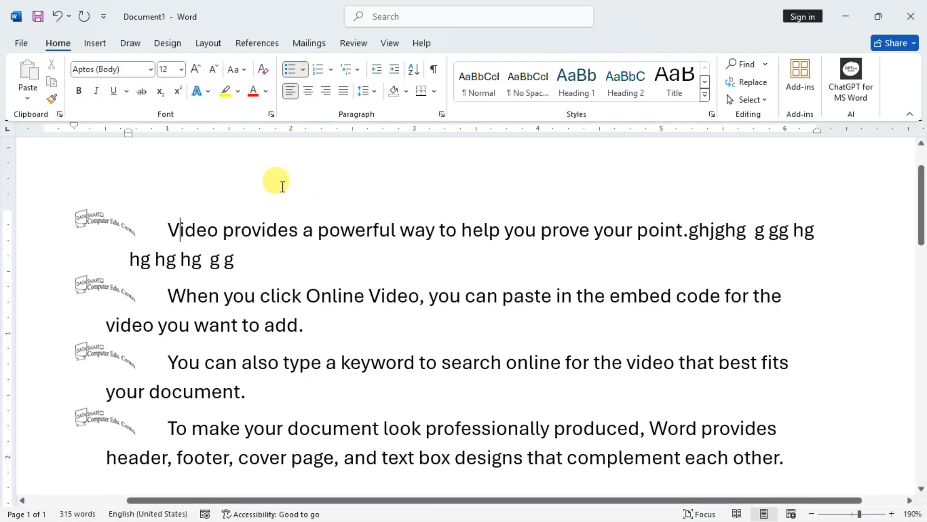
- Number the first two paragraphs below the bulleted list with a new number format using the Hindi word style एक, दो, तीन
scroll(261, 181, down, 5)
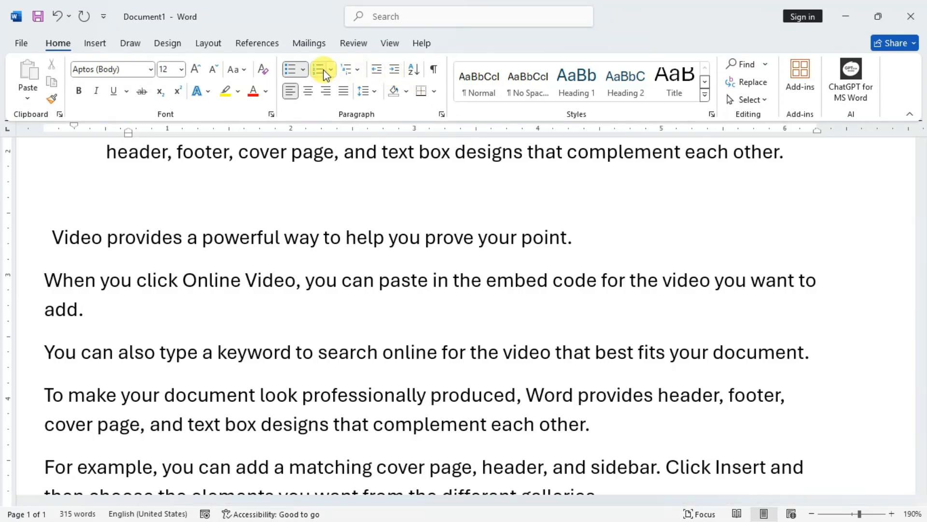
scroll(206, 261, down, 1)
drag(46, 165, 135, 269)
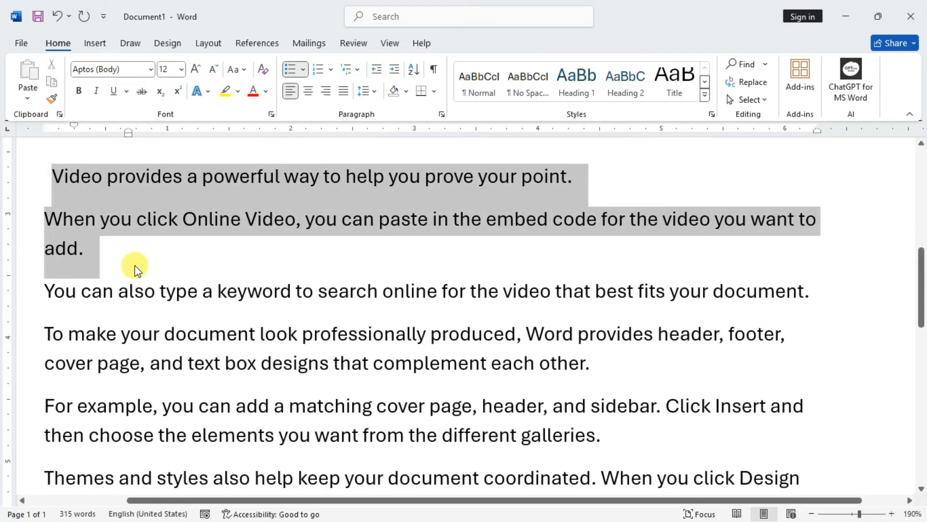
click(331, 70)
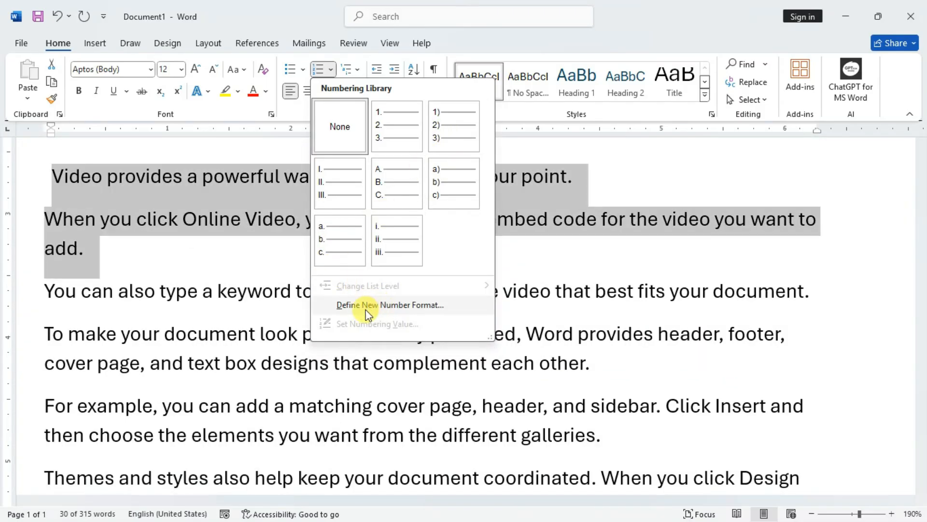
click(381, 307)
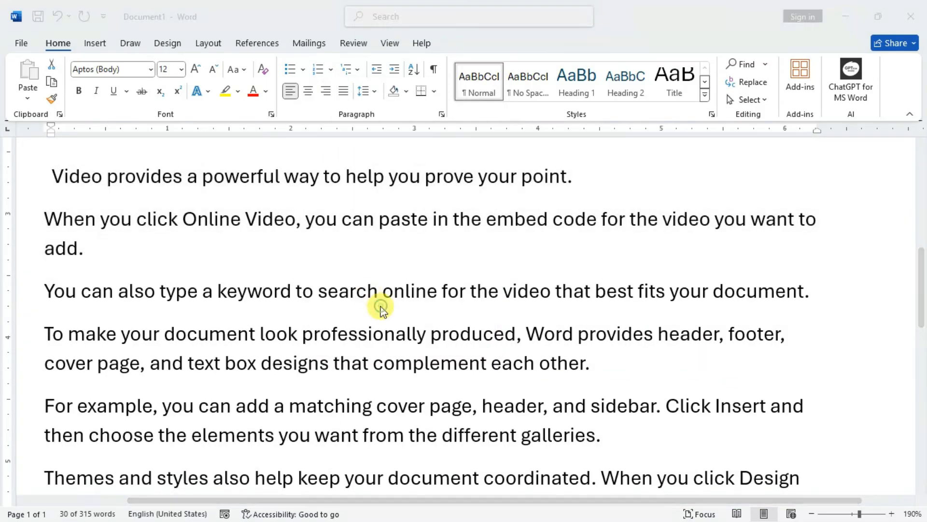
drag(401, 114, 415, 61)
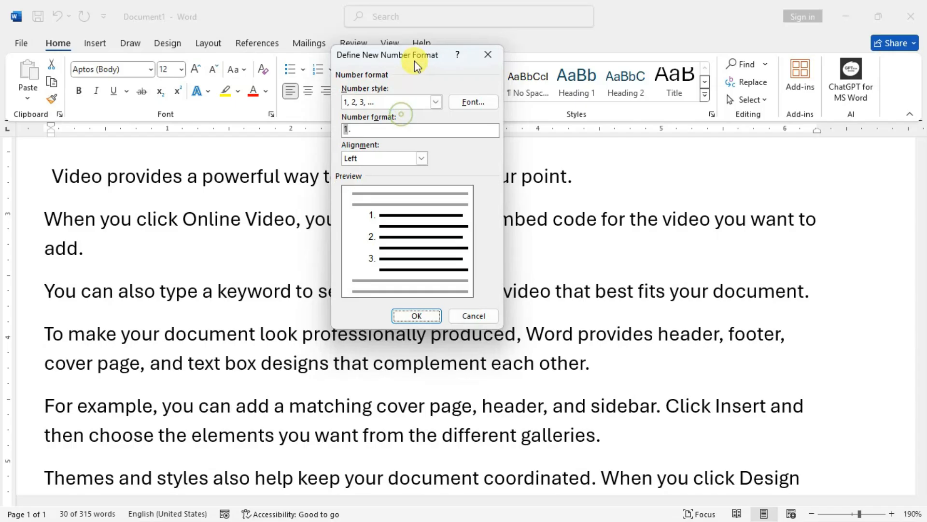
click(438, 102)
drag(436, 130, 436, 158)
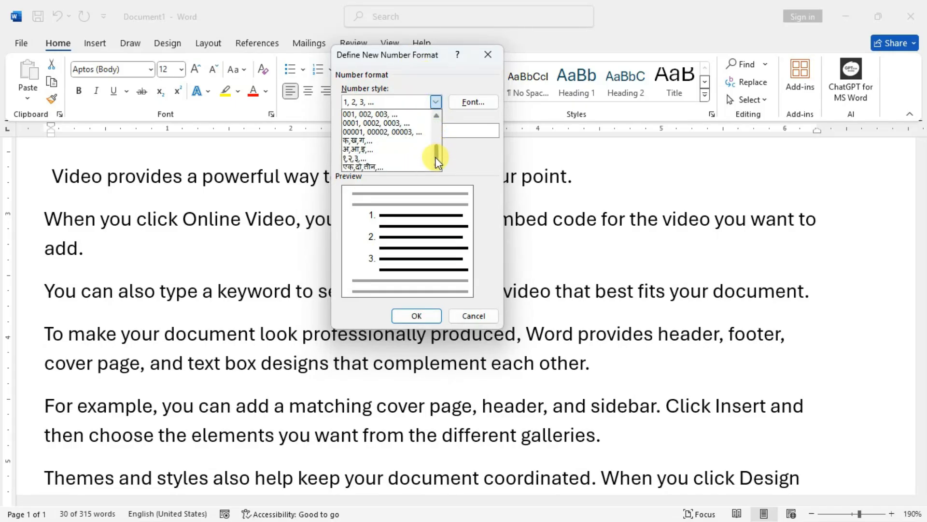
click(375, 166)
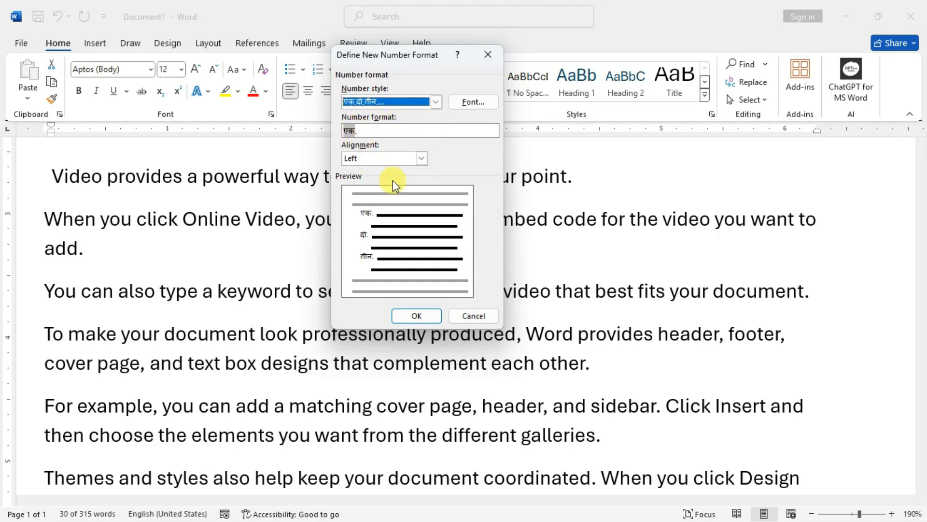
click(408, 316)
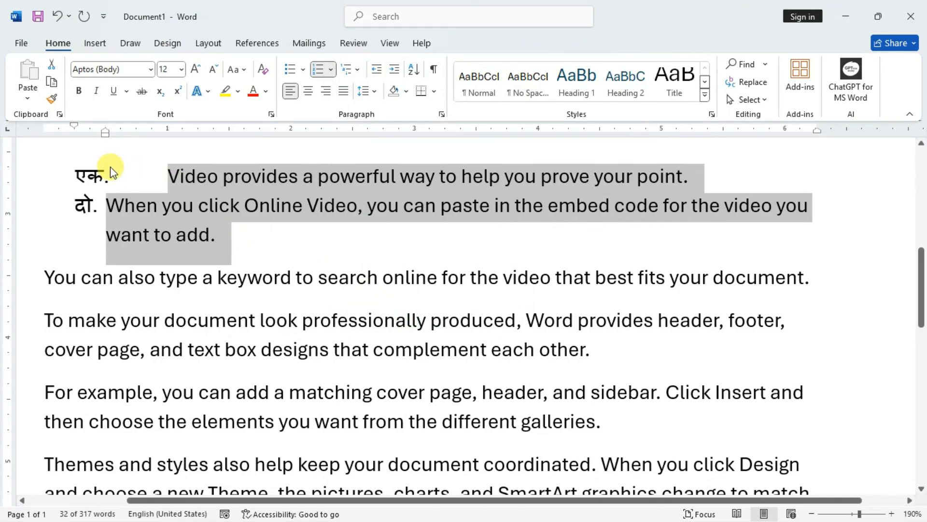
- Add the items "Hgh g", "Ghg" and "Hh h" after the second item of the Hindi-numbered list
click(218, 234)
key(Return)
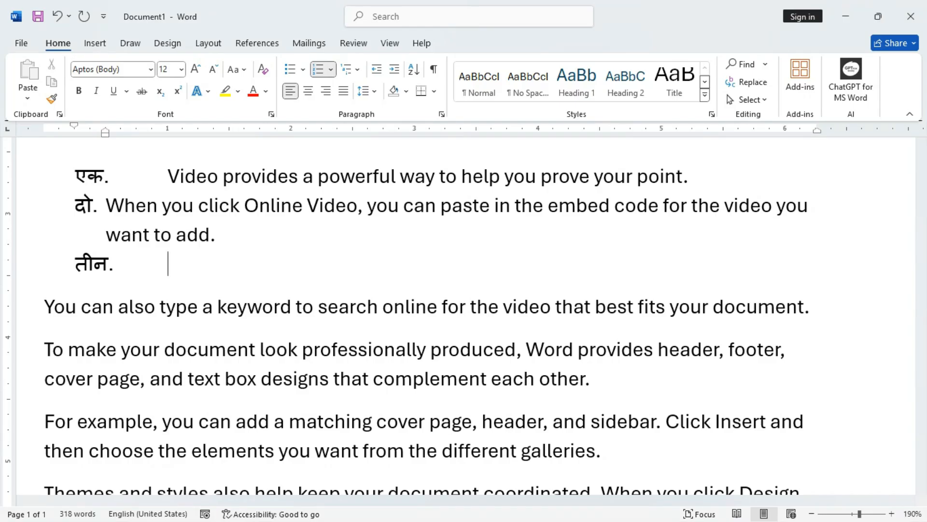
text(Hgh  g)
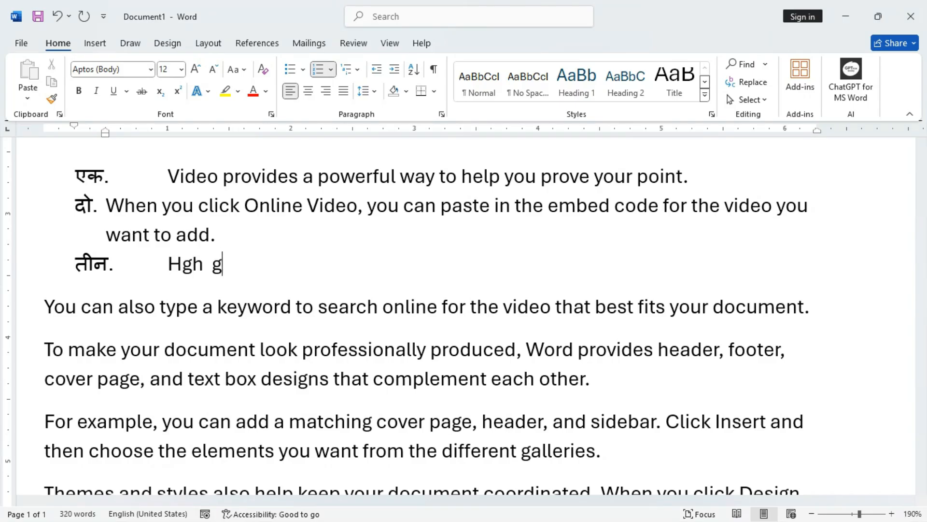
key(Return)
text(gh  g)
key(Return)
text(Hh h)
- Continue the Hindi-numbered list with the items "Hg", "Gjh gj" and "H g gg"
key(Return)
key(BackSpace)
text(Hg)
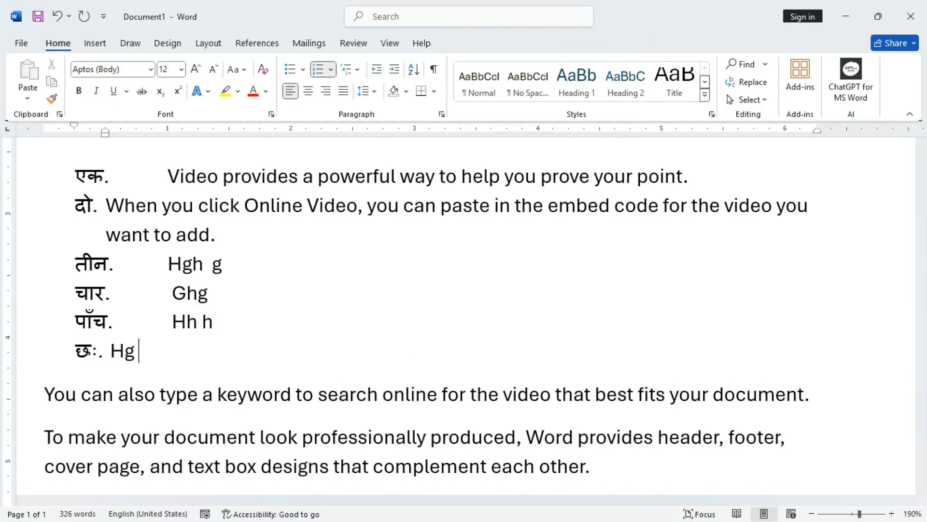
key(Return)
text(Gjh gj)
key(Return)
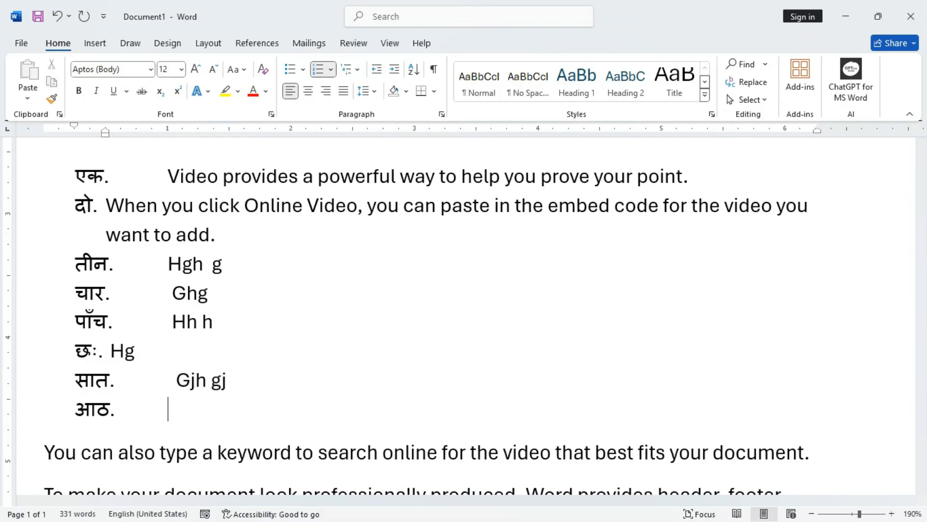
text(H g gg)
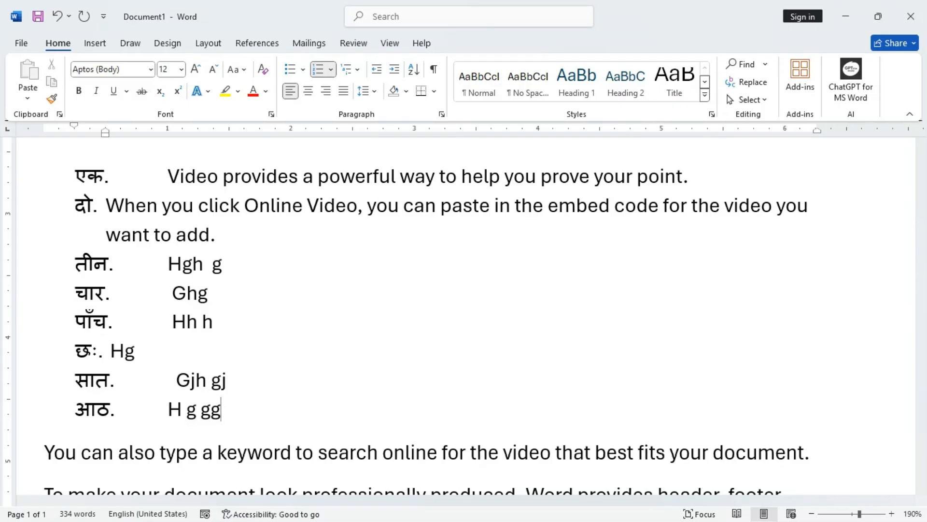
click(331, 70)
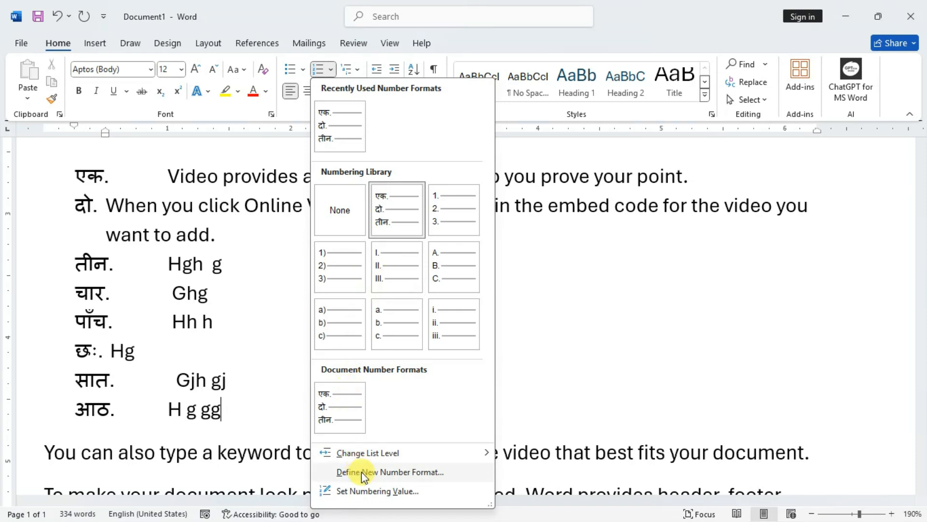
click(576, 286)
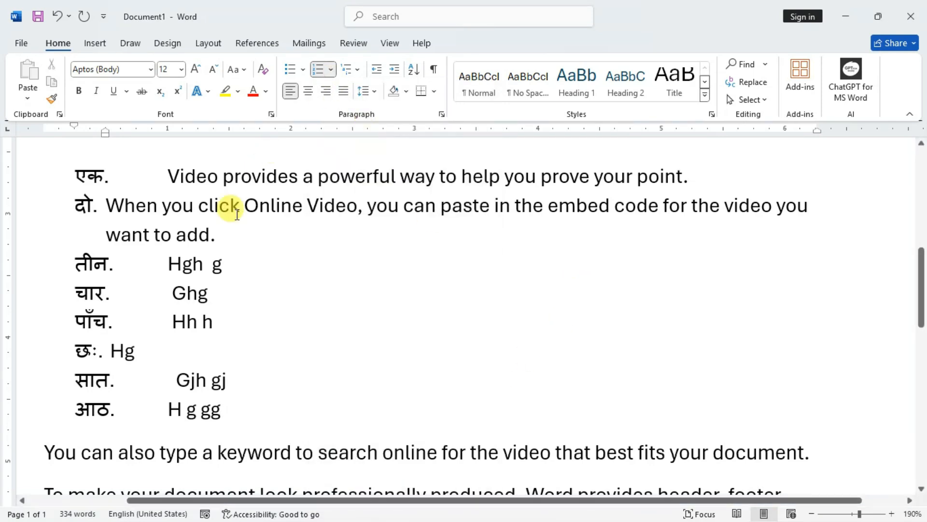
- Insert a new paragraph reading "Hgj gg gg hg ?" after the paragraph ending "complement each other."
scroll(290, 164, down, 2)
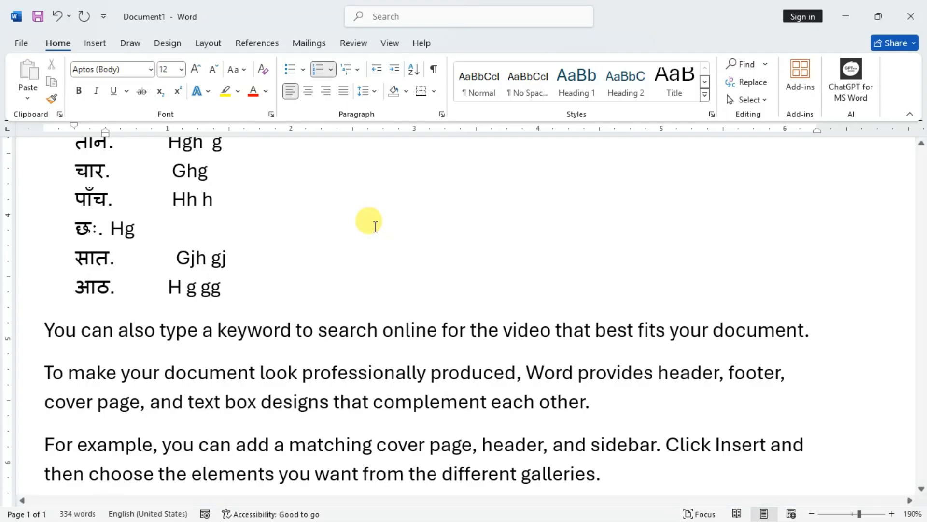
scroll(358, 223, down, 2)
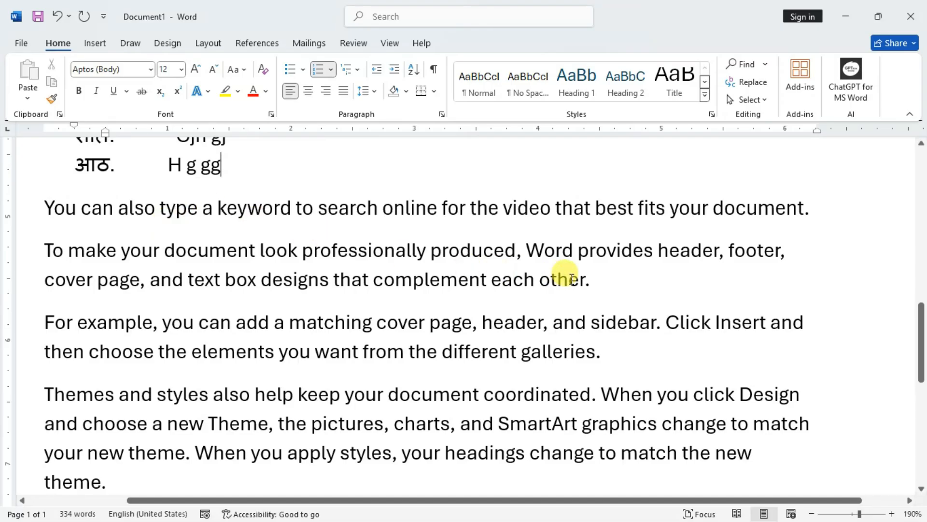
click(598, 276)
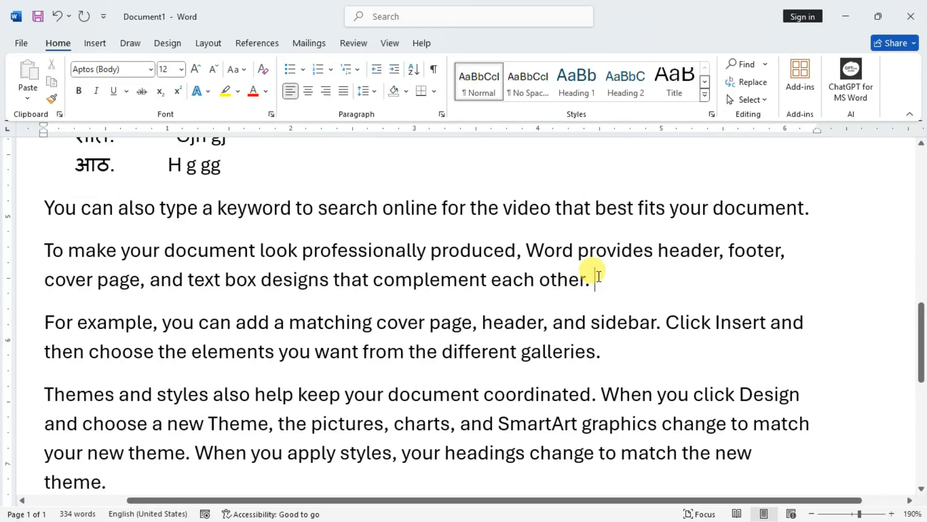
key(Return)
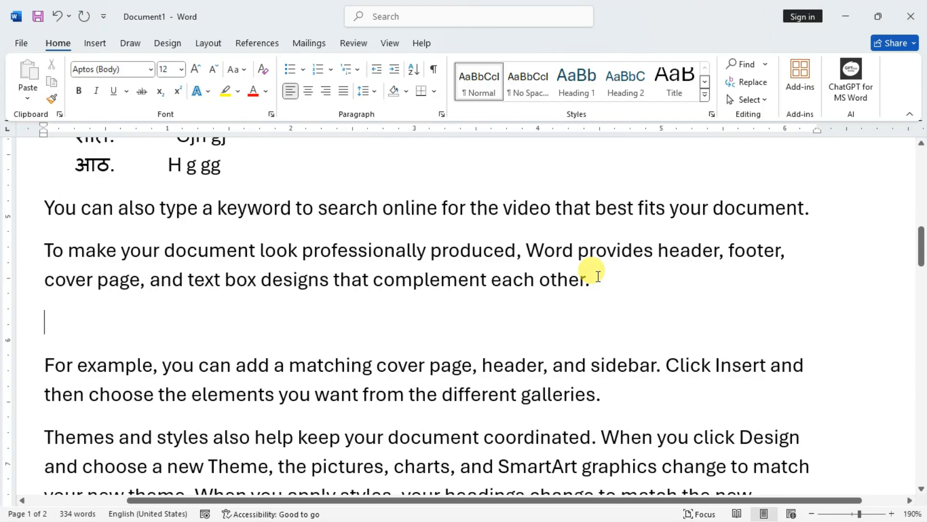
text(Hgj gg  gg  hg)
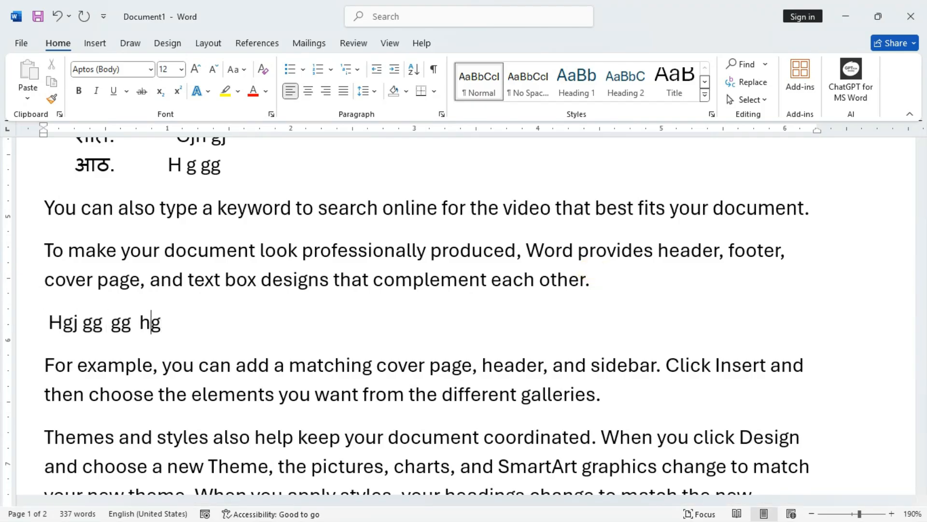
text( ?)
- Apply the multilevel list format 1), a), i) to the "Hgj gg gg hg ?" line
click(46, 321)
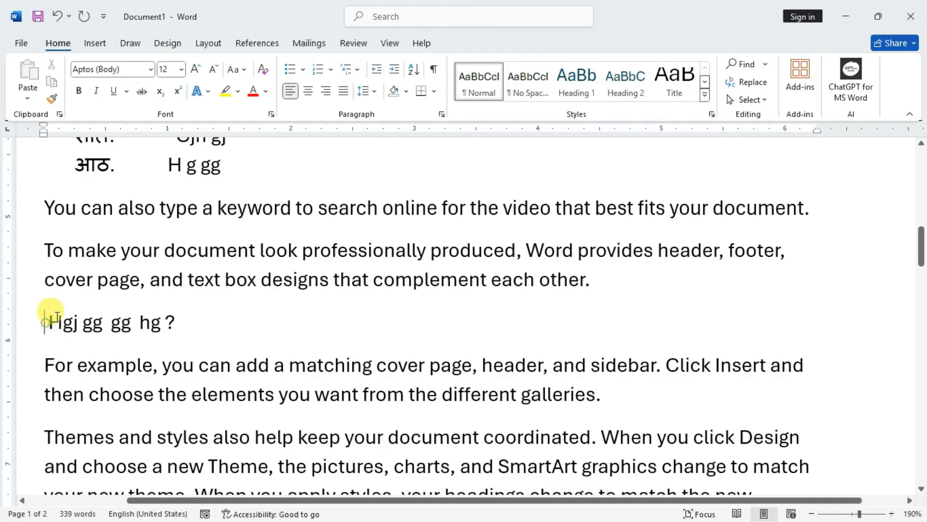
click(357, 69)
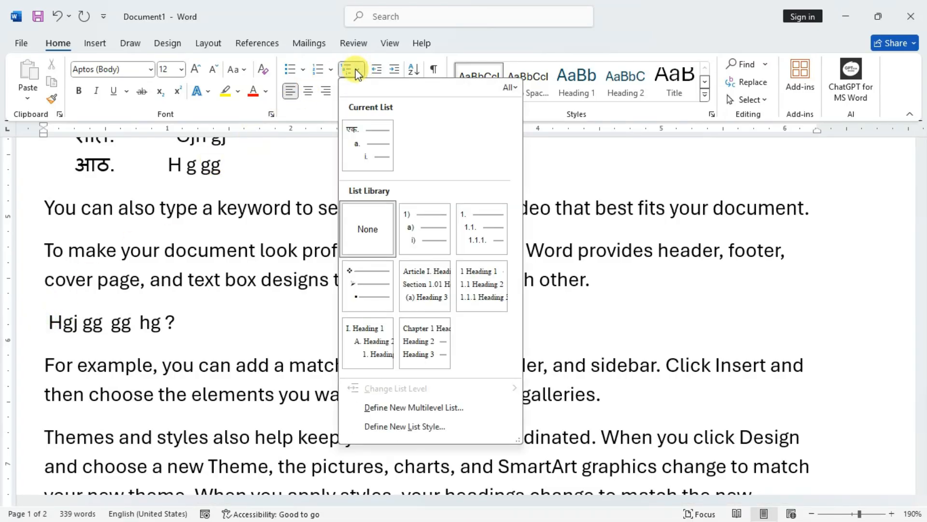
mouse_move(416, 244)
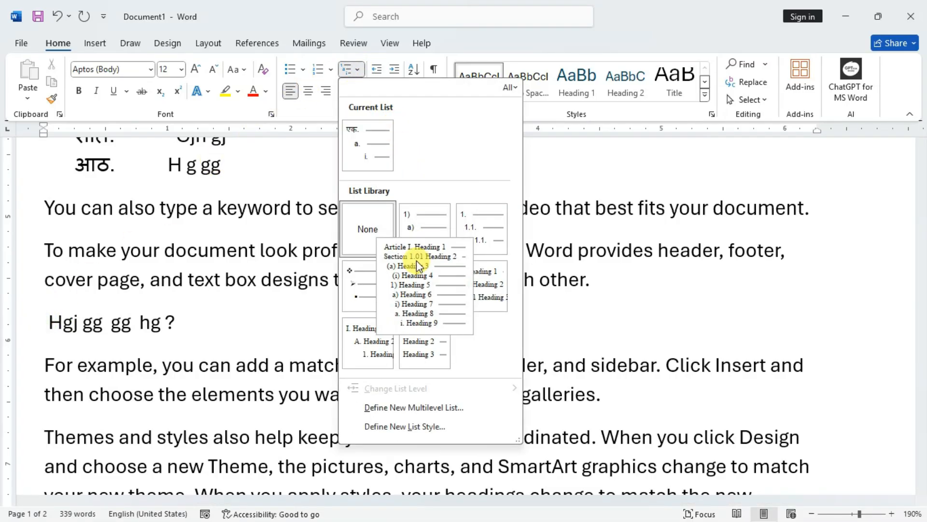
click(417, 232)
- Add the second-level items "H ghj g", "Hg", "Hgjhg" and "Hgh" under the first question
click(203, 315)
key(Return)
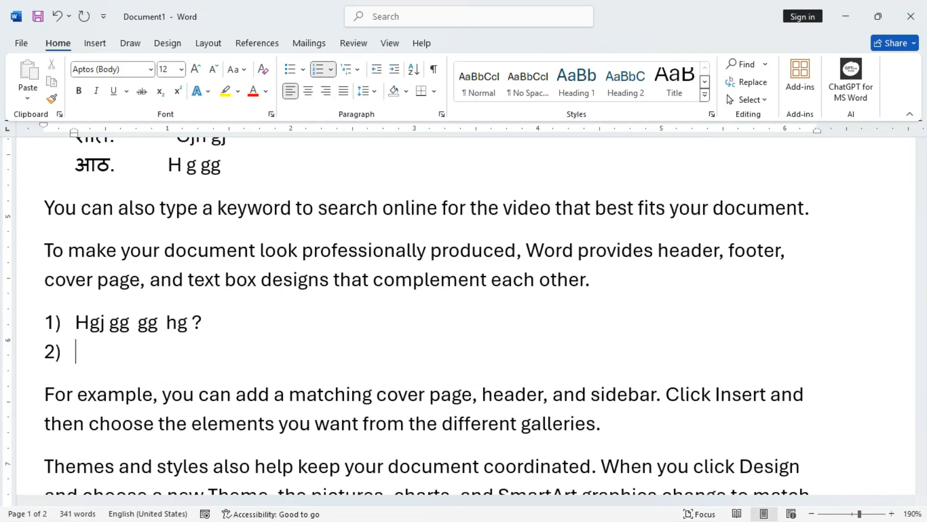
key(Tab)
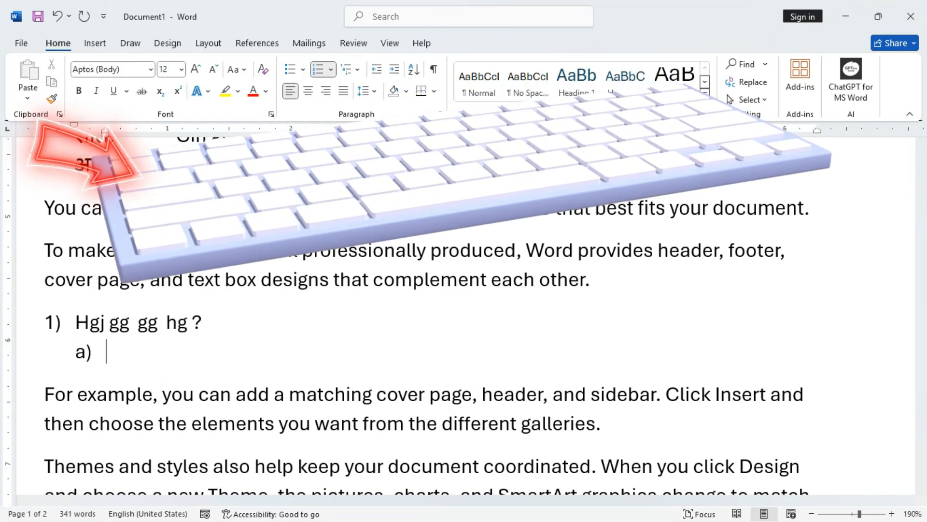
text(H ghj g)
key(Return)
text(Hg)
key(Return)
text(hg)
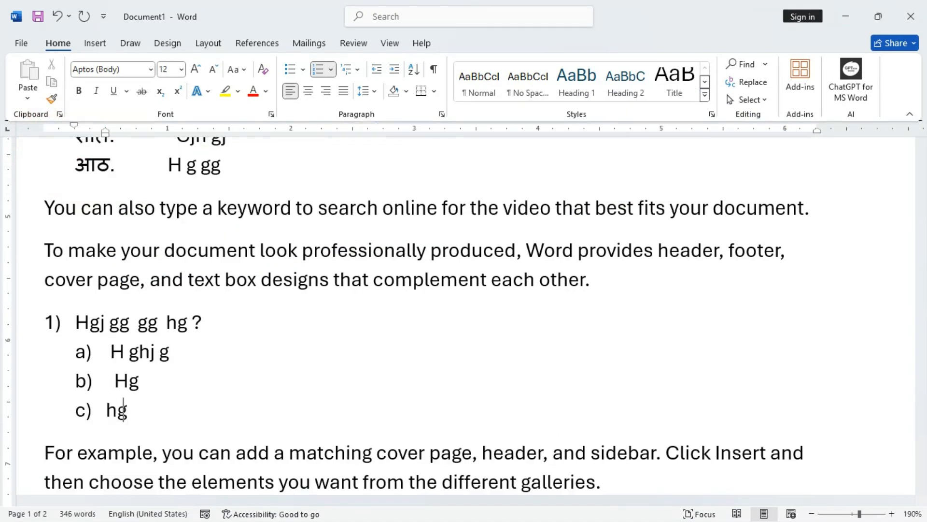
text(jhg)
key(Return)
text(hgh)
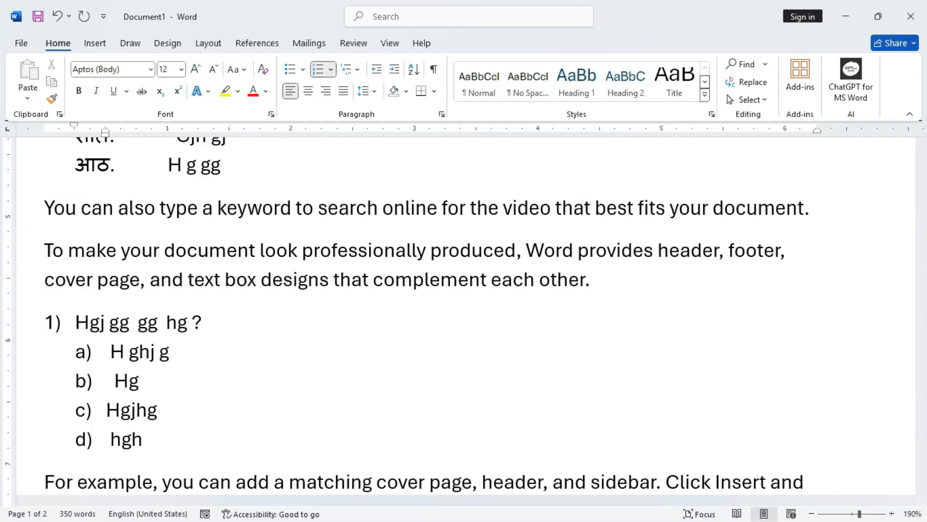
- Add a second top-level question reading "Gf hg fhf hf h f f ?" after the first question's sub-items
key(Return)
scroll(207, 311, down, 2)
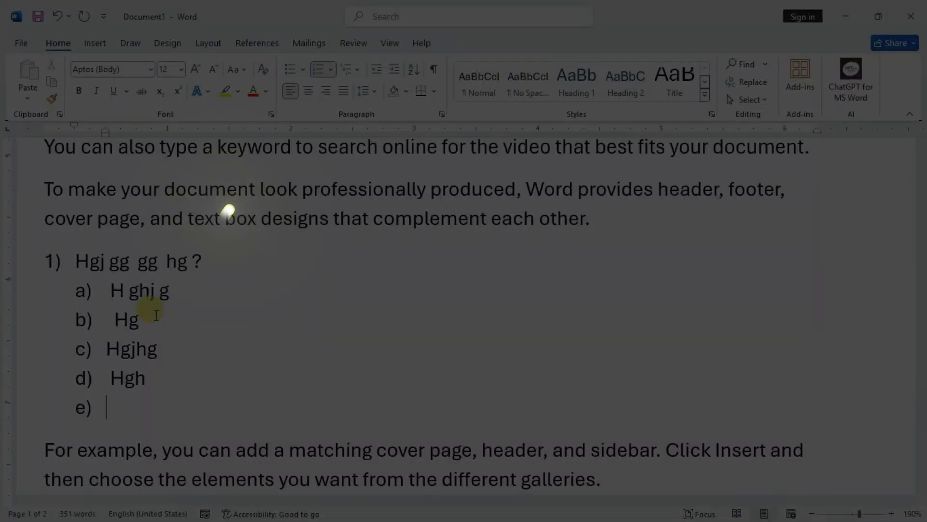
key(shift+Tab)
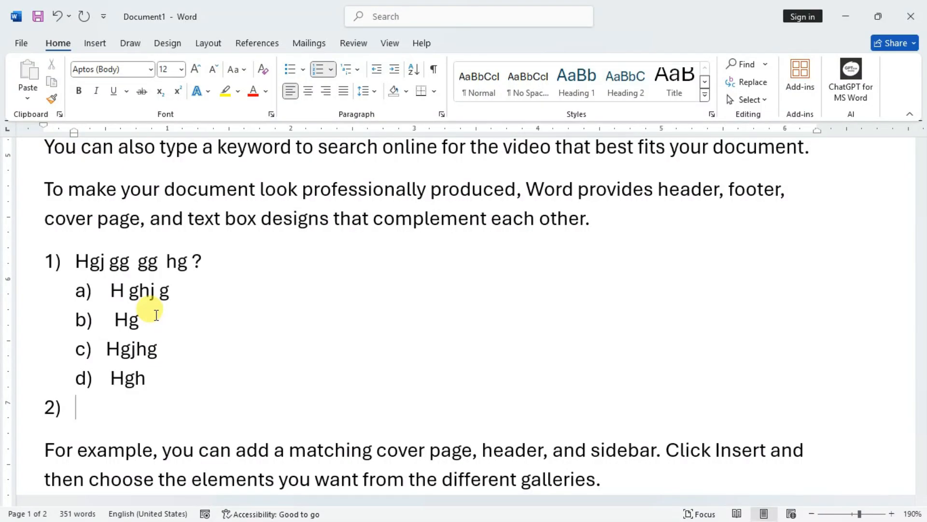
text(Gf hg fhf hf h f)
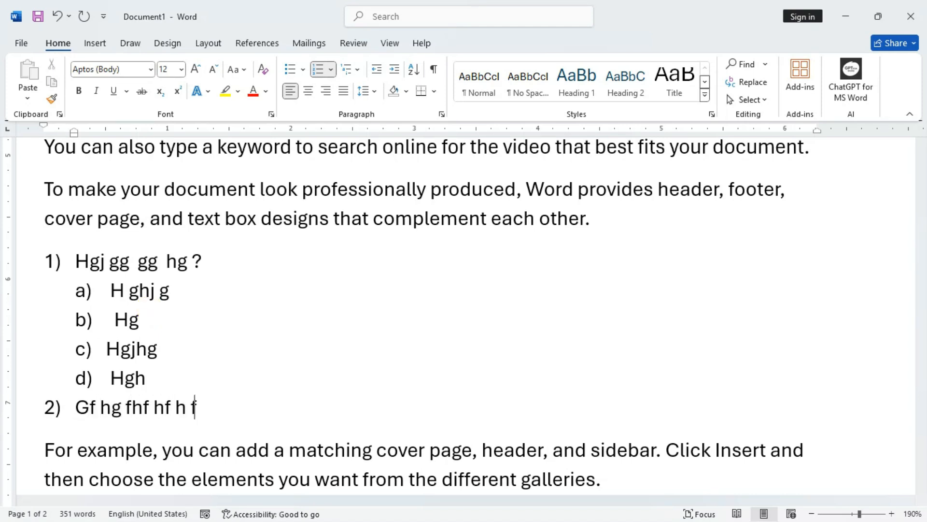
text(  f  ?)
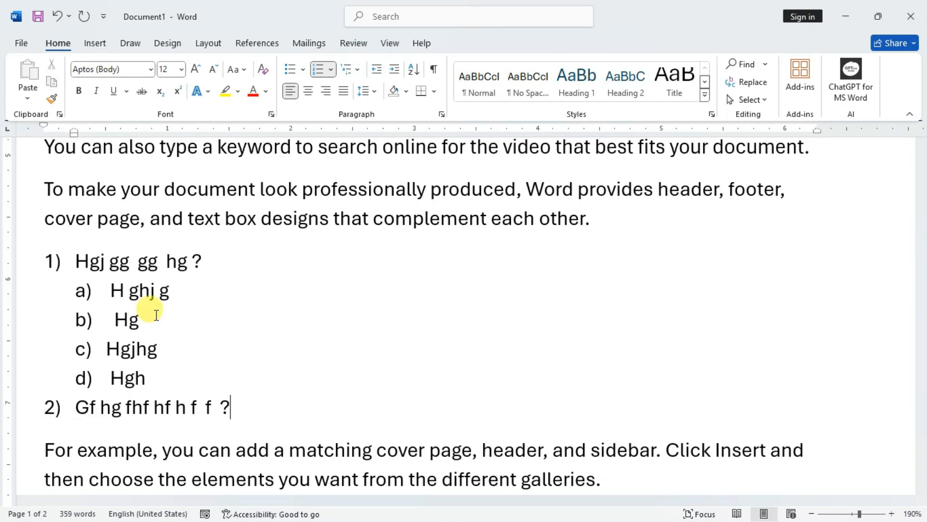
- Add the second-level items "Fghfhg", "Fgf", "Gh" and "Gfg" under the second question, and start a third top-level item
key(Return)
key(Tab)
text(fghfhg)
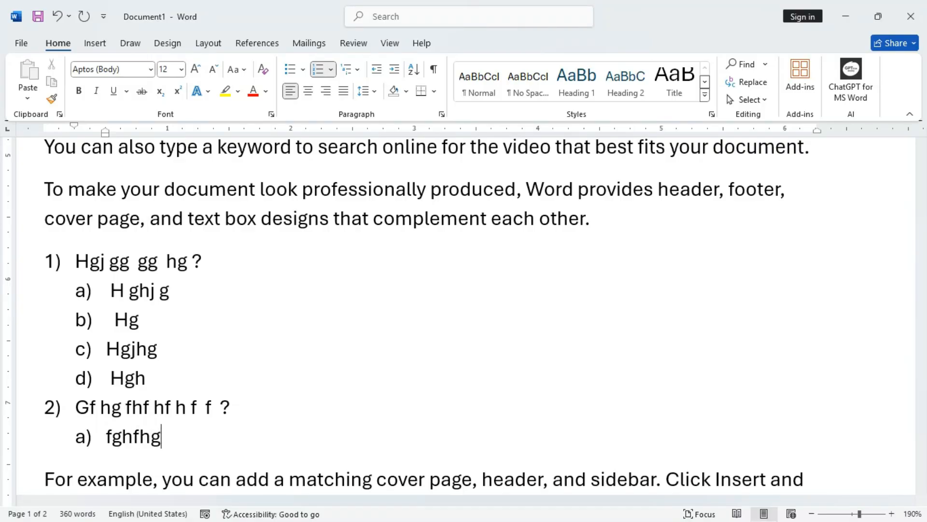
key(Return)
text(fgf)
key(Return)
text(gh)
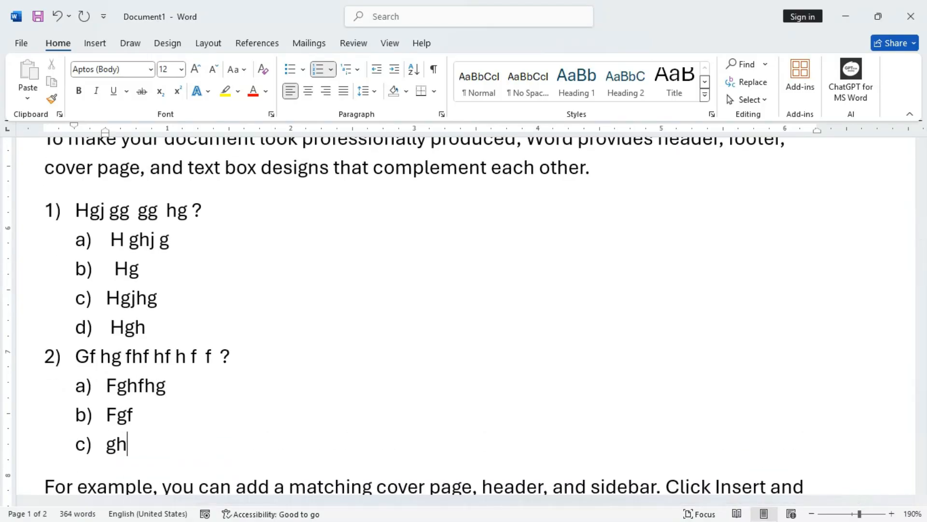
key(Return)
text(gfg)
key(Return)
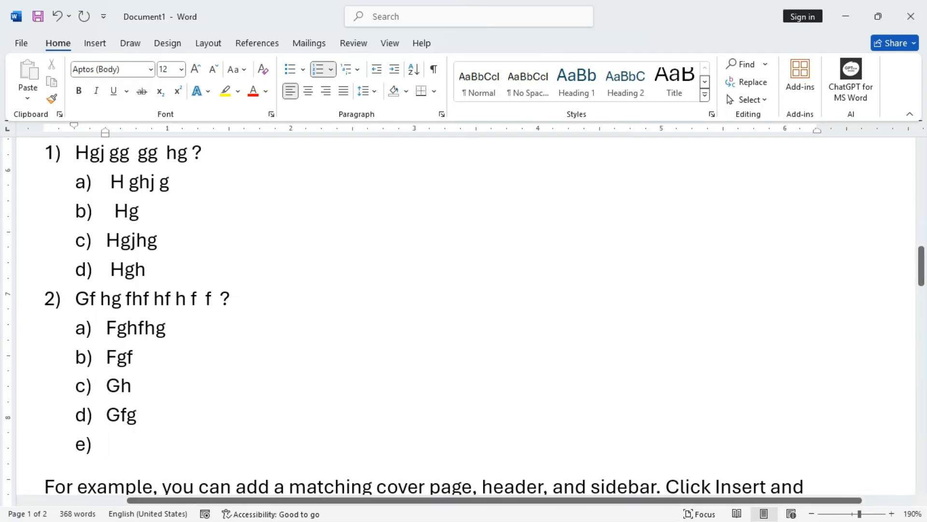
key(shift+Tab)
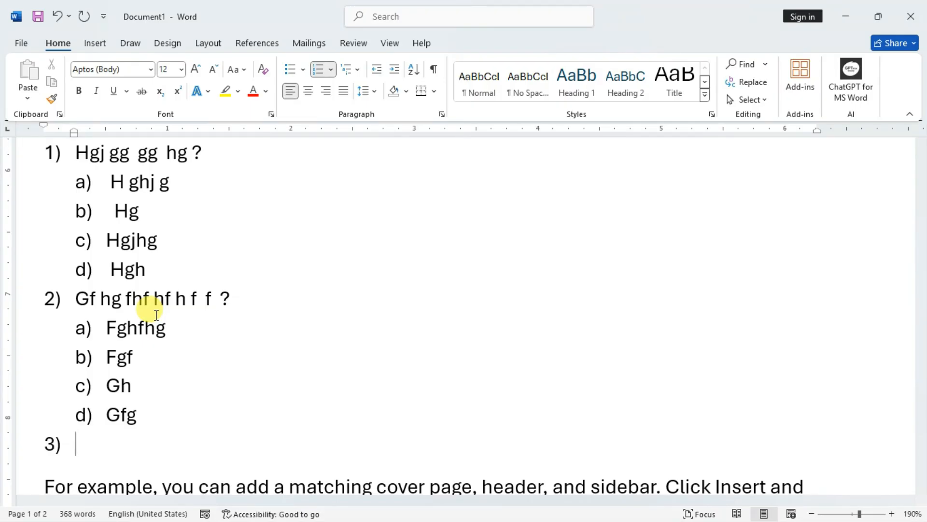
- Promote the "Gfg" item under the second question to the top list level and return it to the lettered second level
key(Left)
click(137, 416)
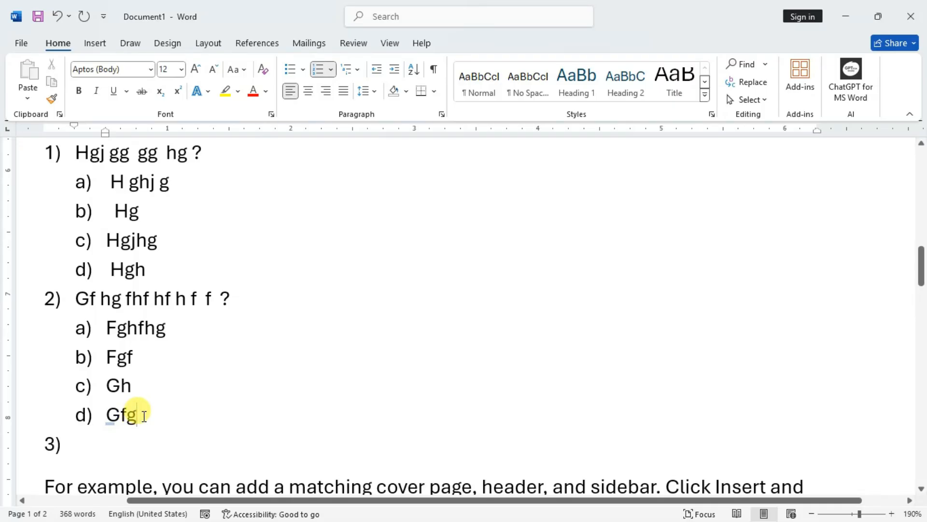
click(375, 70)
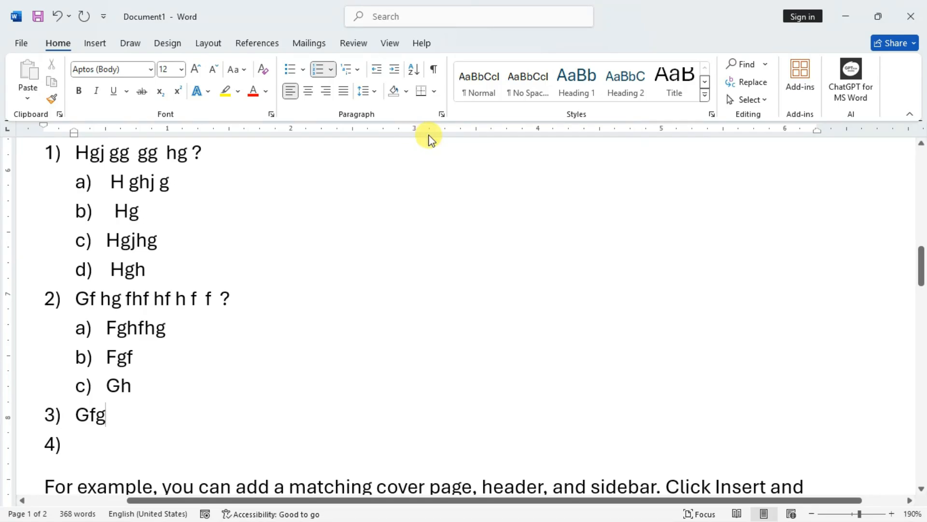
click(394, 71)
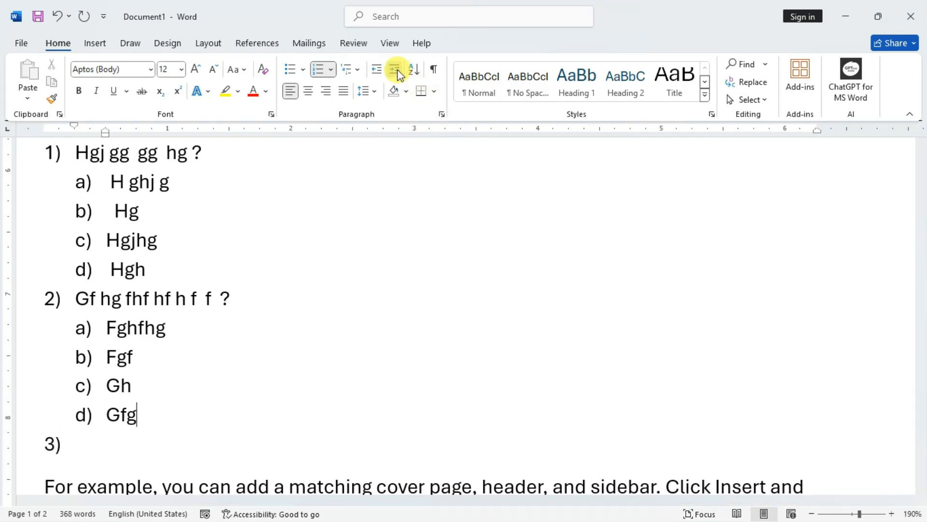
click(396, 71)
click(379, 73)
click(379, 74)
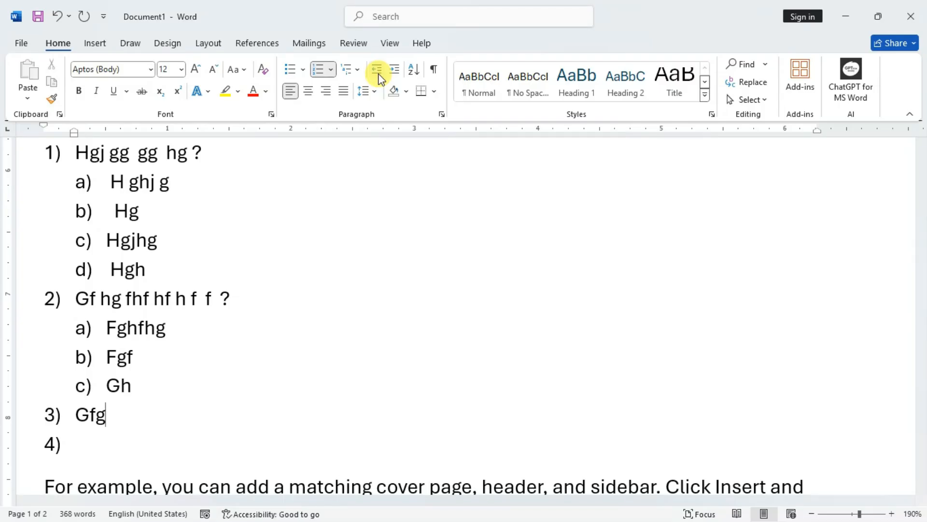
click(394, 71)
click(379, 76)
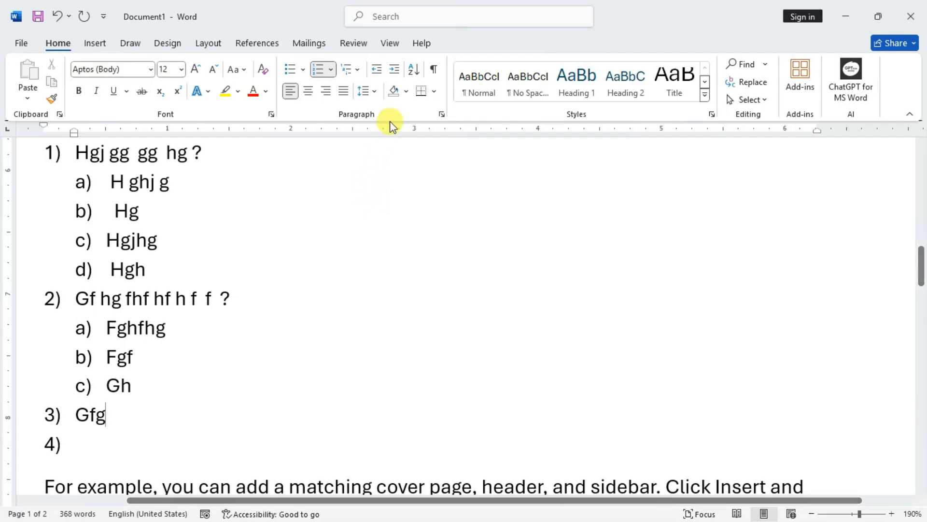
click(395, 71)
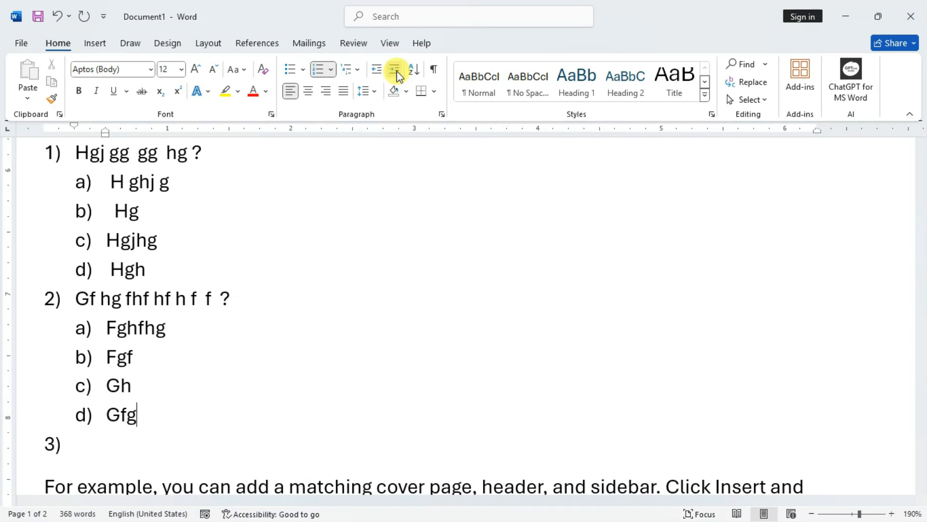
- Demote the "Gfg" item to the third level and add fourth-level items "H gh g", "Y y h g" and "Hjgh g" beneath it
click(396, 76)
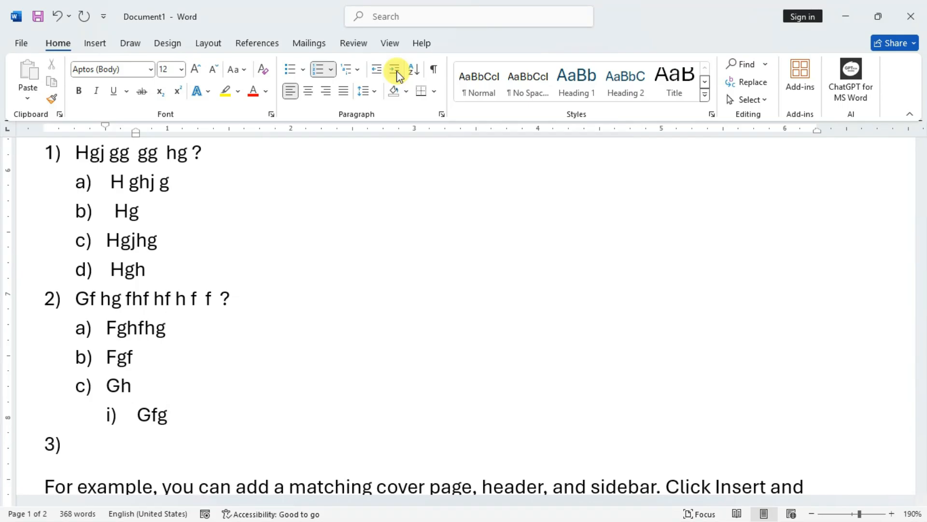
key(Return)
click(402, 73)
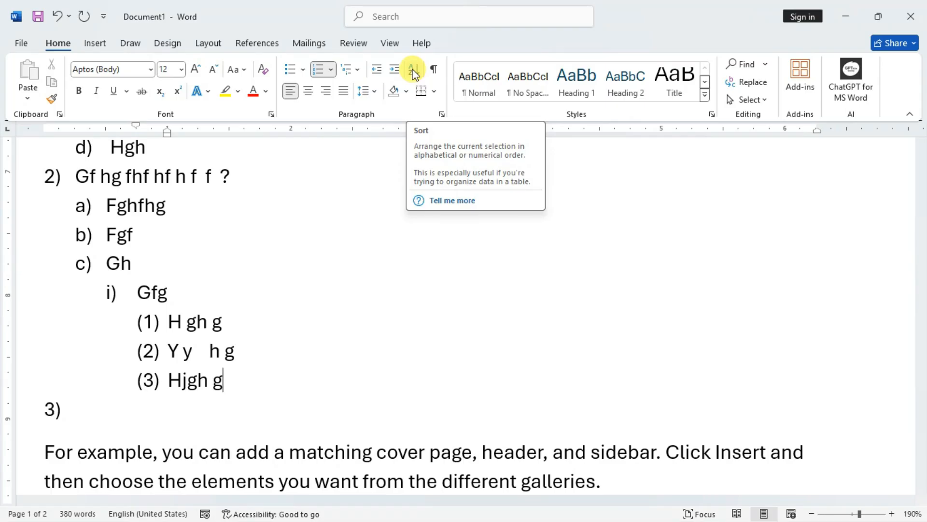
- Copy "document", "graphics", "match", "with", "buttons", "button", "When", "click", "plus", "easier", "focus", "want" and each "Reading"/"reading" together from the page 2 paragraphs
click(107, 404)
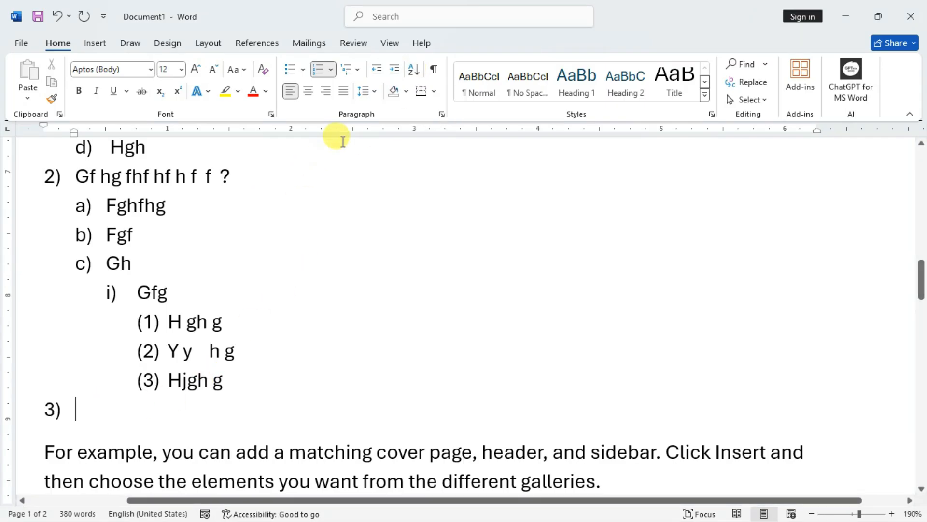
scroll(213, 280, down, 2)
scroll(265, 256, down, 5)
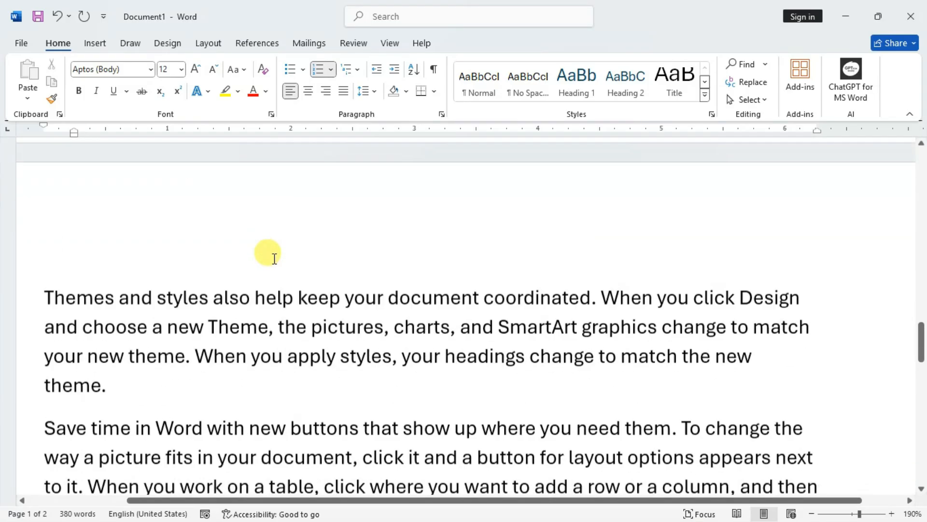
scroll(273, 258, up, 1)
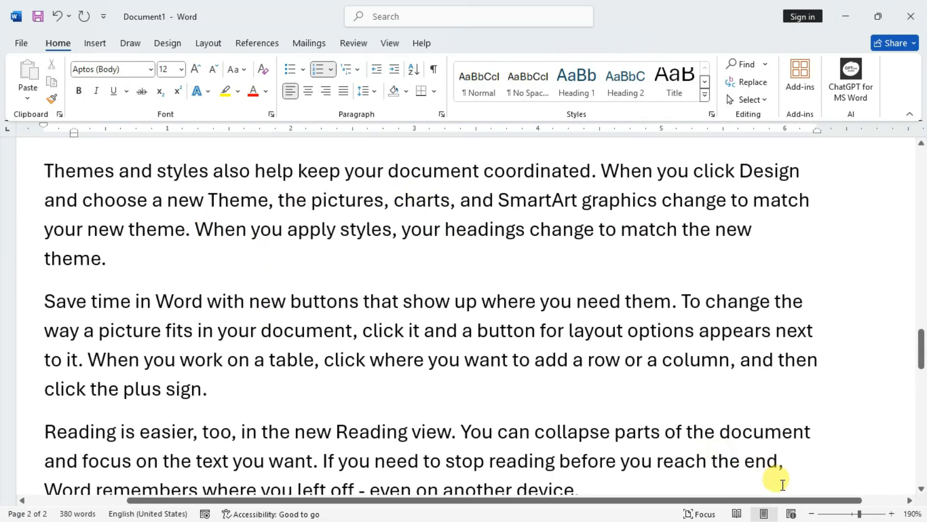
click(811, 513)
click(811, 513)
click(811, 513)
click(811, 514)
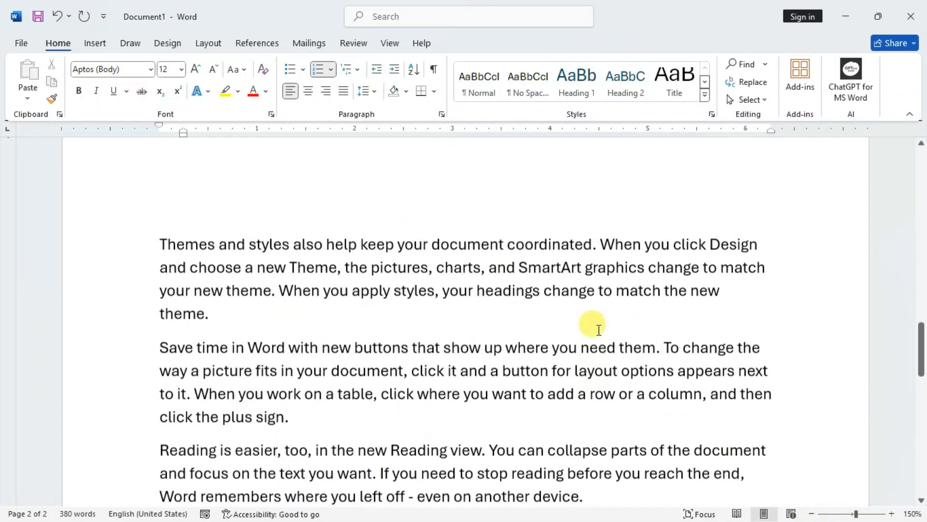
scroll(496, 251, down, 1)
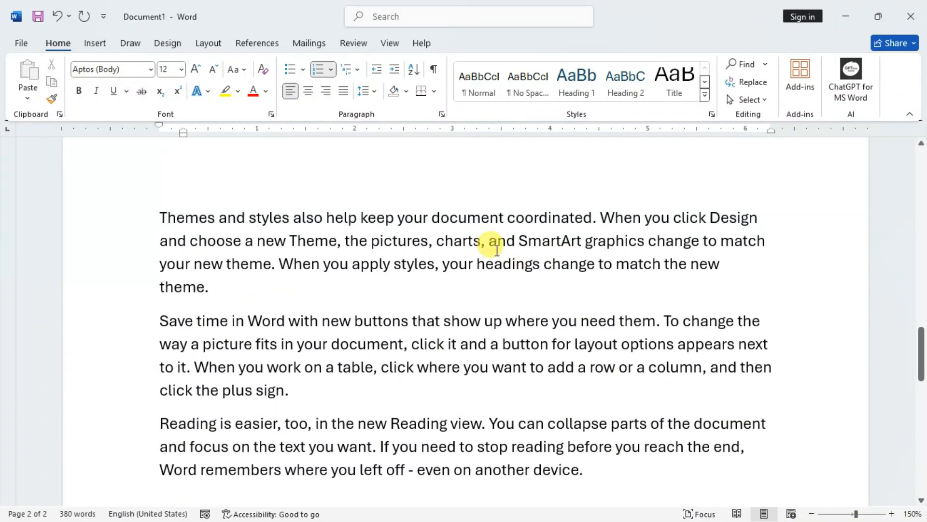
double_click(463, 218)
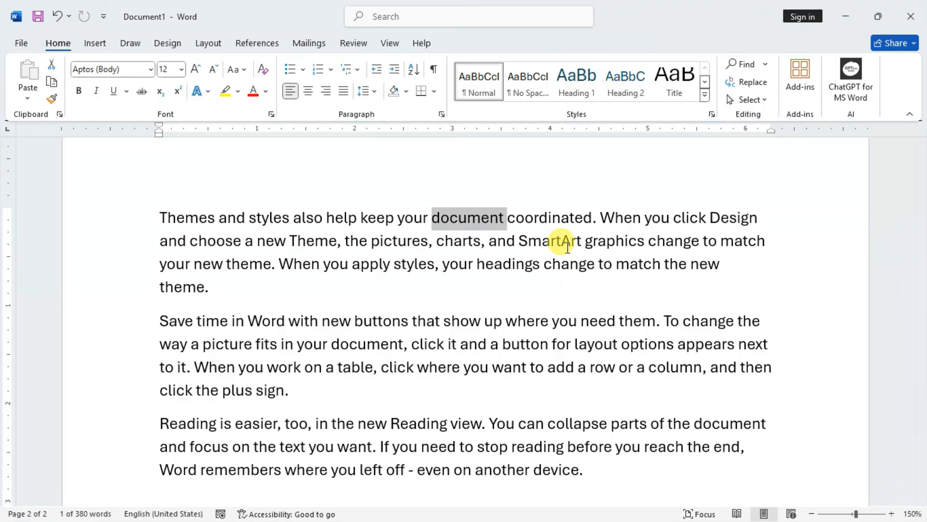
ctrl+double_click(622, 240)
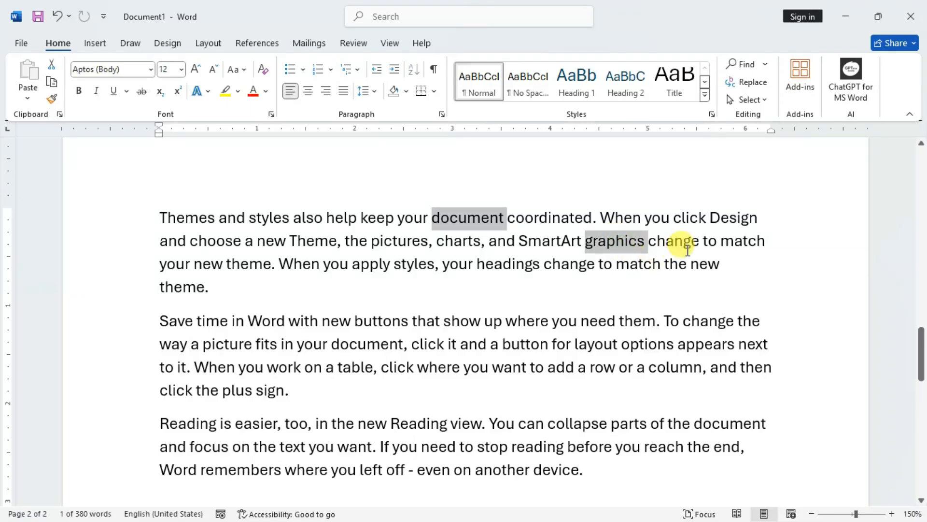
ctrl+double_click(744, 241)
ctrl+double_click(303, 321)
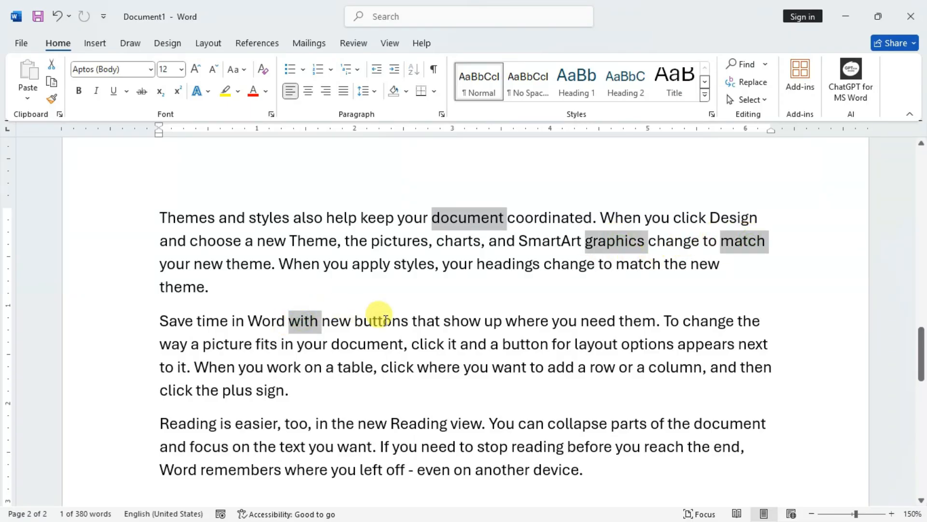
ctrl+double_click(383, 321)
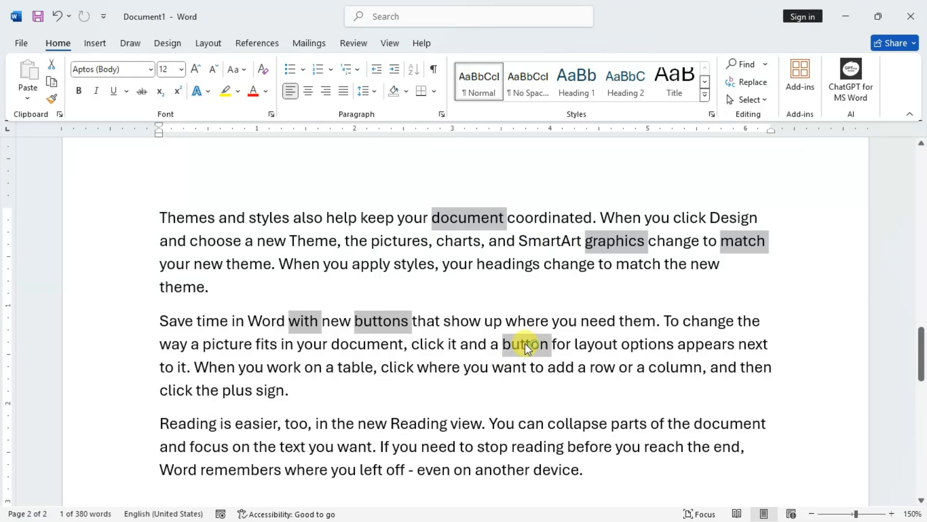
ctrl+double_click(397, 367)
ctrl+double_click(215, 368)
ctrl+double_click(237, 390)
ctrl+double_click(255, 423)
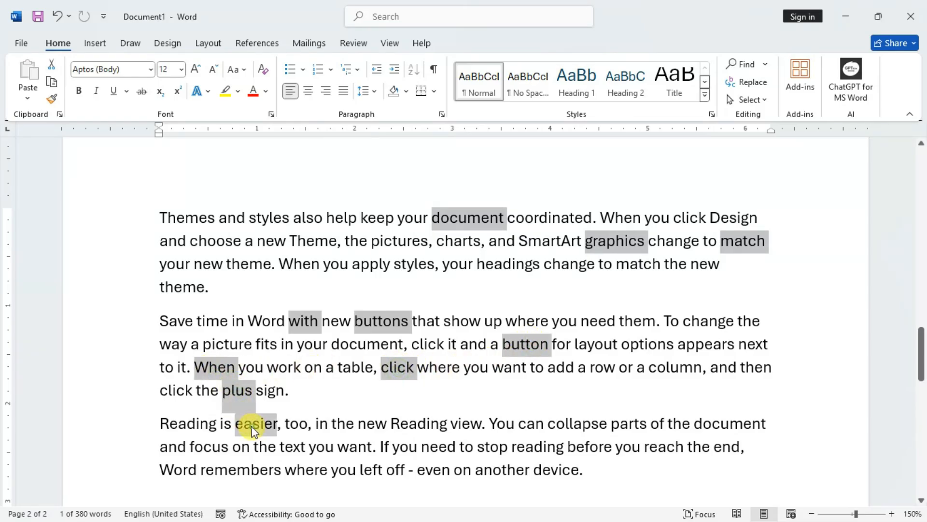
ctrl+double_click(204, 424)
ctrl+double_click(209, 446)
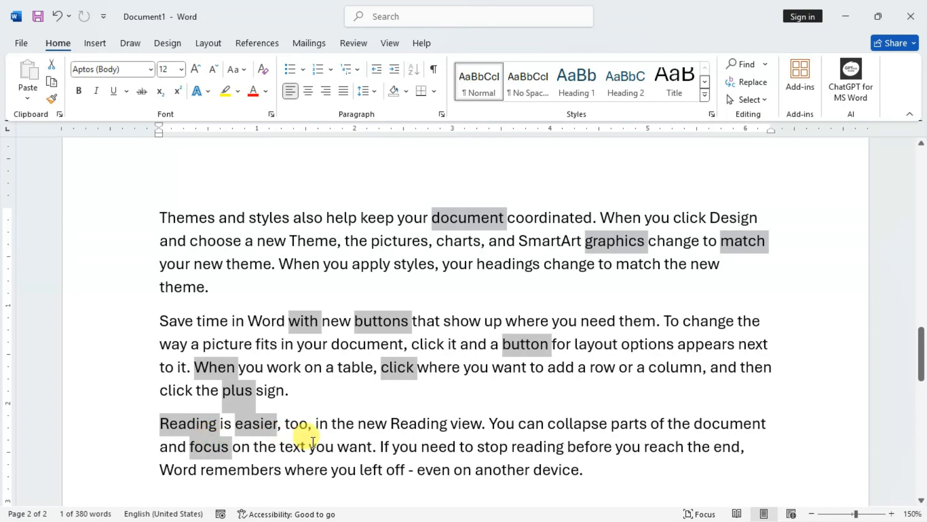
ctrl+double_click(355, 447)
ctrl+double_click(415, 423)
ctrl+double_click(531, 447)
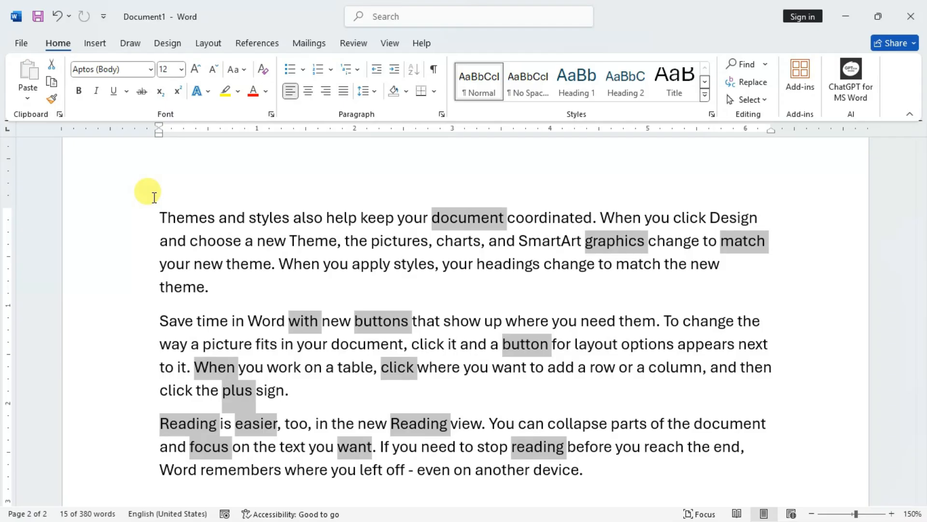
click(52, 83)
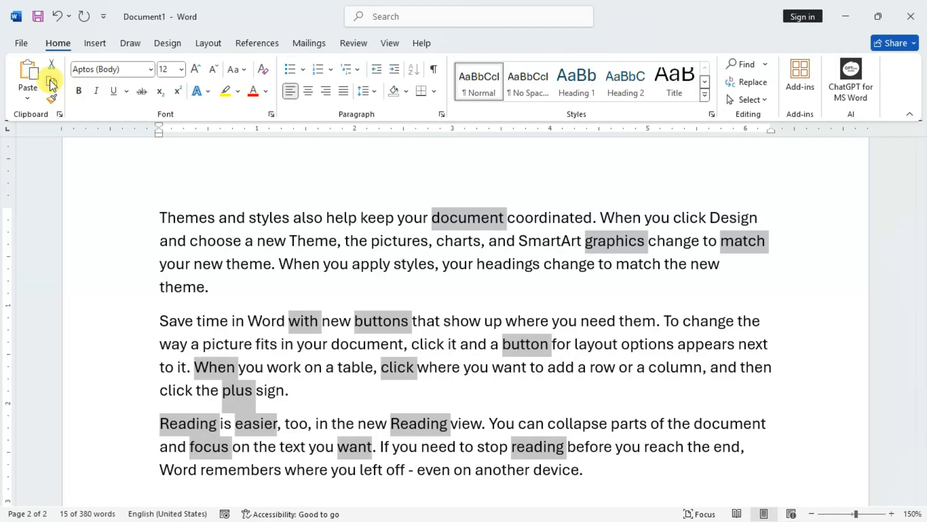
- Paste the copied words on the empty line below the last paragraph of page 2
click(225, 232)
scroll(224, 236, down, 1)
click(186, 309)
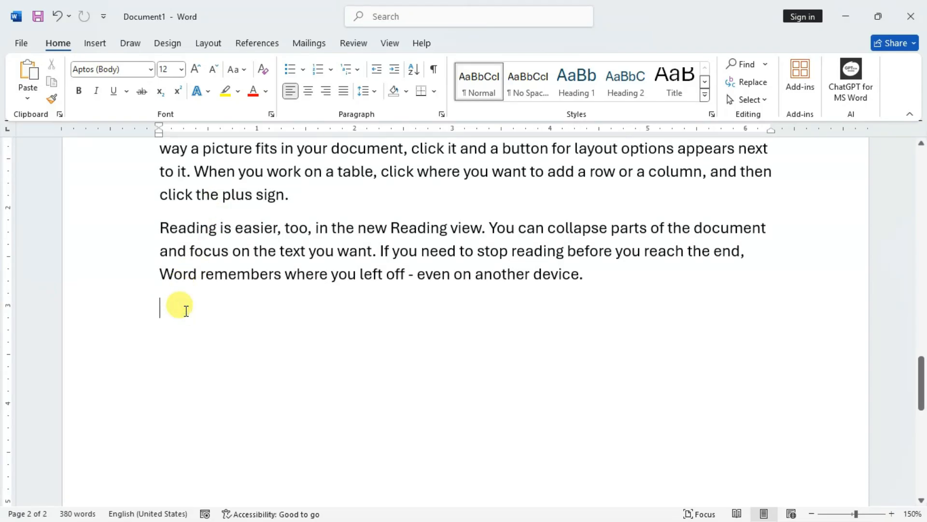
scroll(186, 309, down, 2)
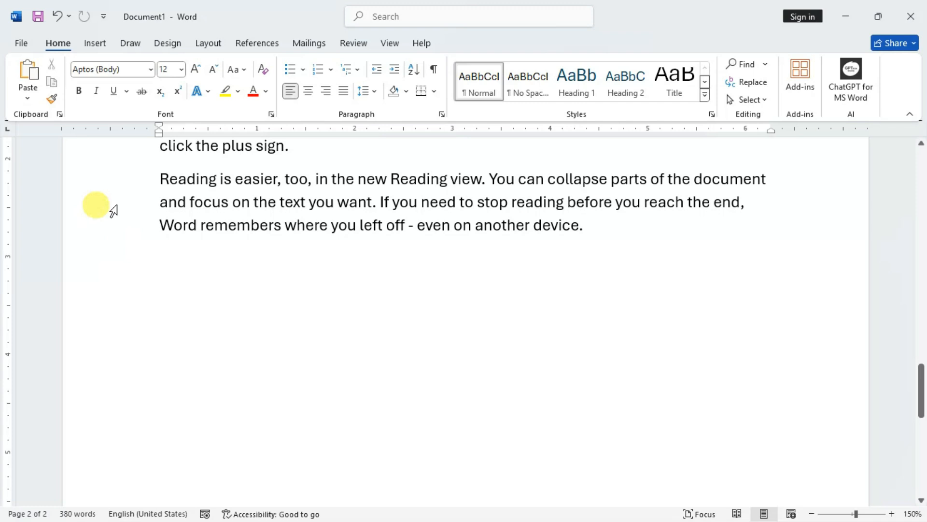
click(29, 73)
scroll(176, 229, up, 4)
scroll(177, 230, up, 3)
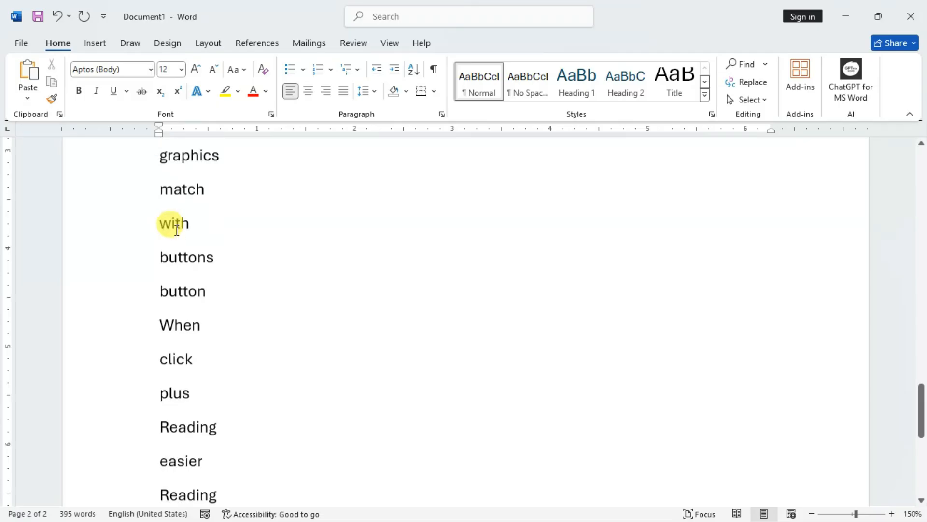
scroll(176, 229, down, 1)
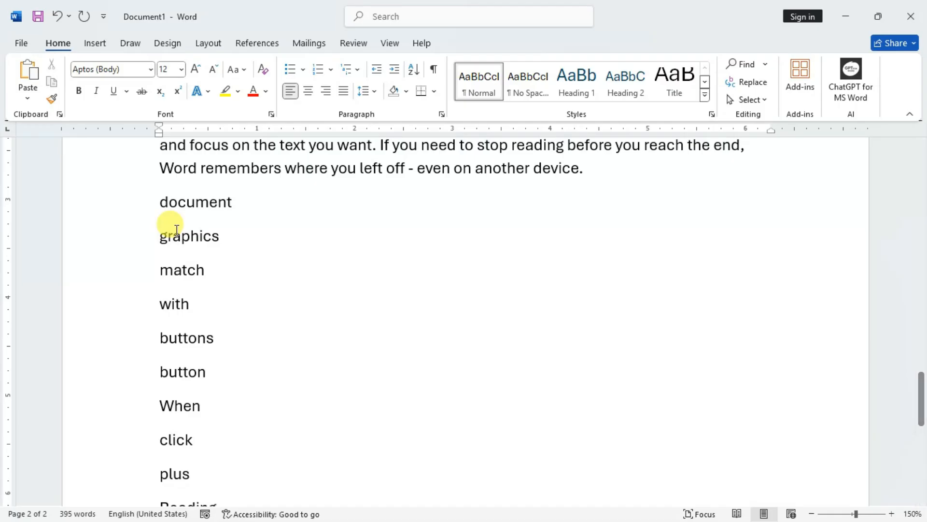
- Sort the pasted word list below the last paragraph by paragraphs as text in ascending order, with no header row
click(921, 501)
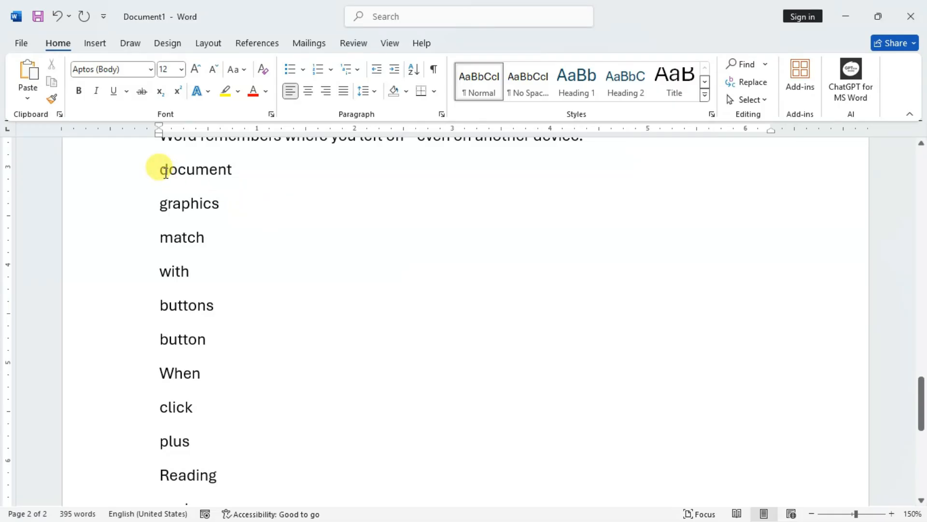
scroll(161, 166, down, 4)
key(ctrl+v)
scroll(165, 172, up, 5)
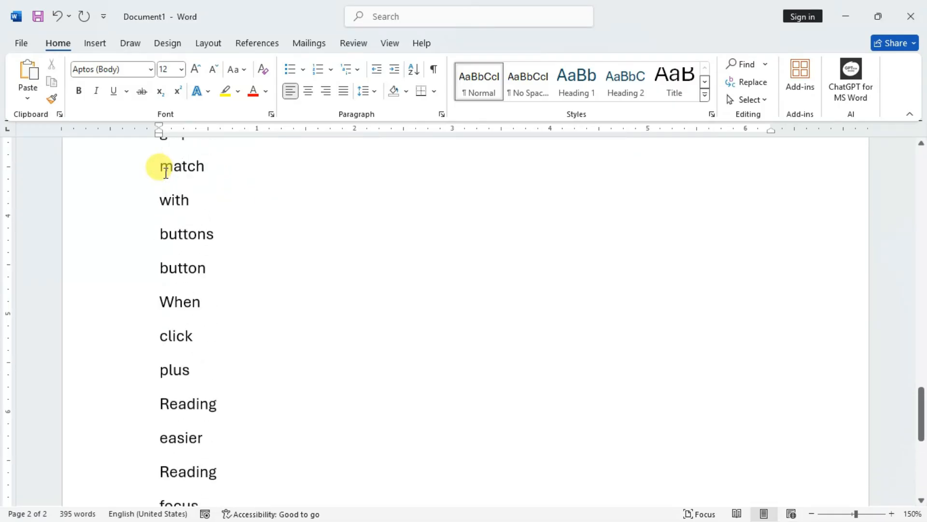
drag(160, 217, 213, 394)
scroll(182, 289, up, 3)
scroll(181, 289, up, 1)
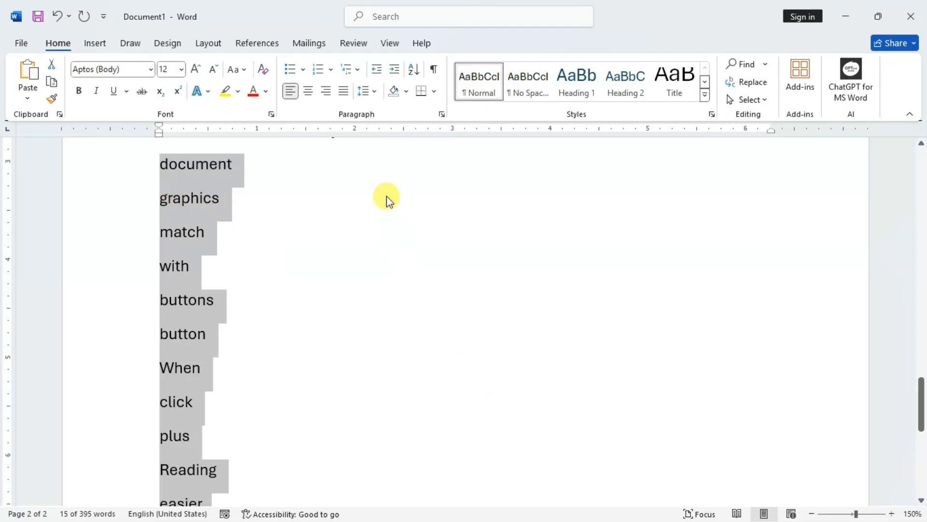
click(409, 71)
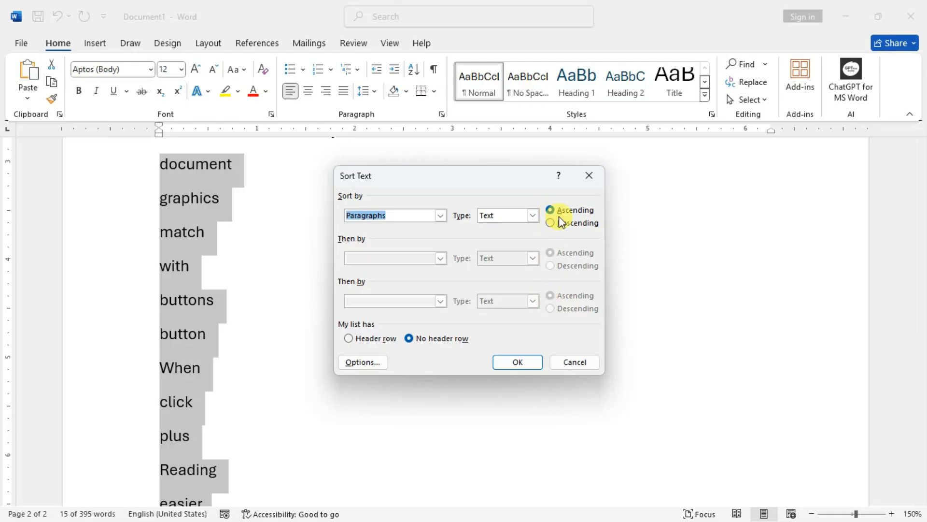
click(527, 363)
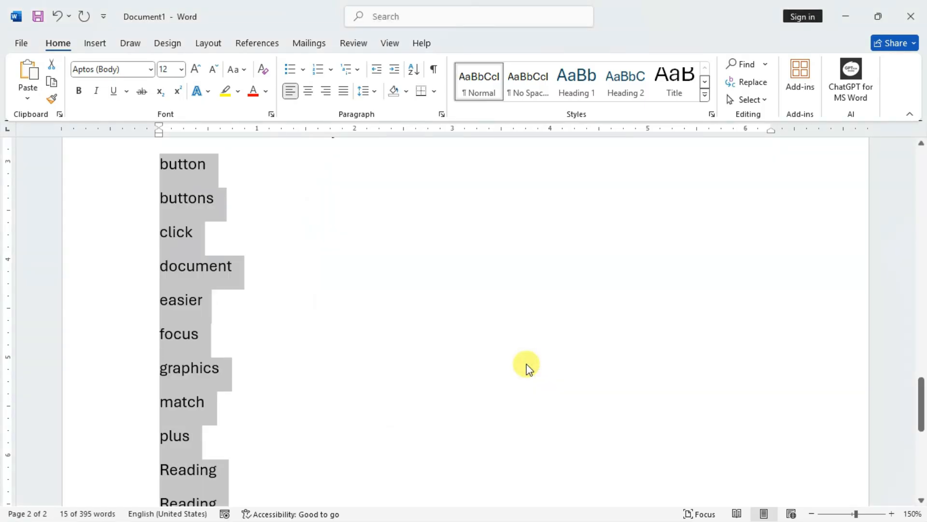
- Examine the alphabetical order of the sorted words, going from "button" down to the end of the list
click(160, 164)
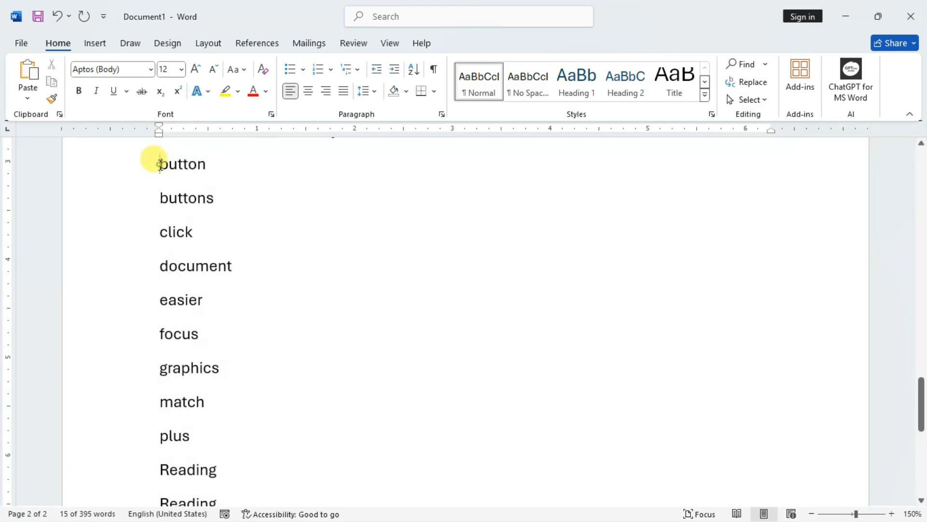
drag(196, 164, 198, 163)
drag(155, 191, 224, 197)
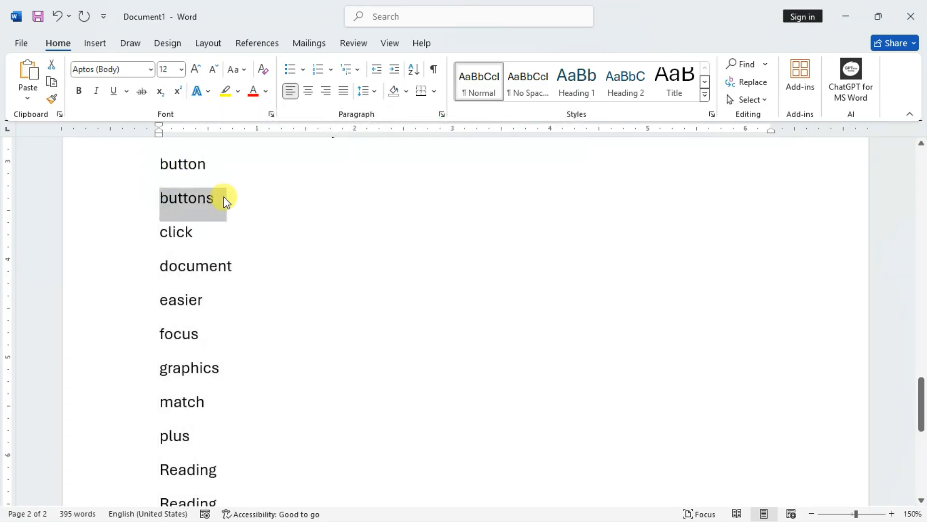
drag(160, 235, 186, 232)
drag(157, 266, 237, 269)
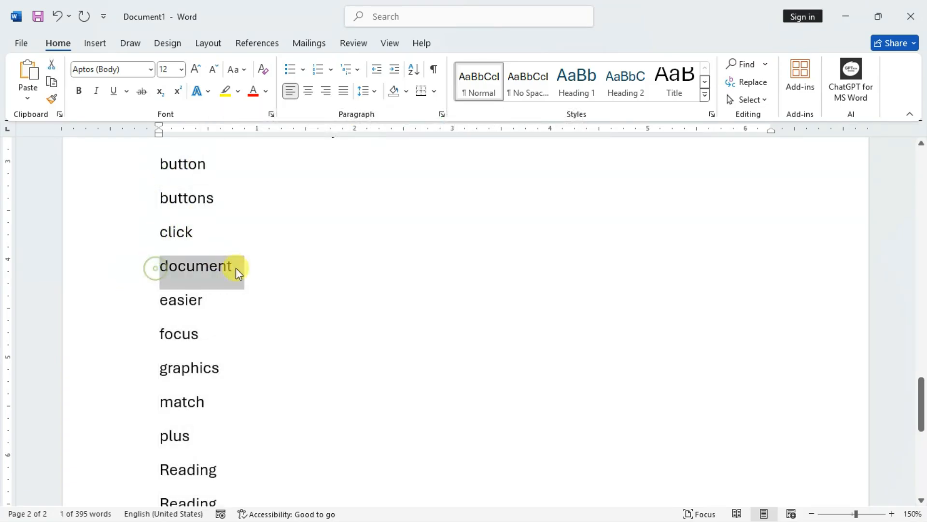
drag(156, 307, 227, 298)
scroll(172, 286, down, 1)
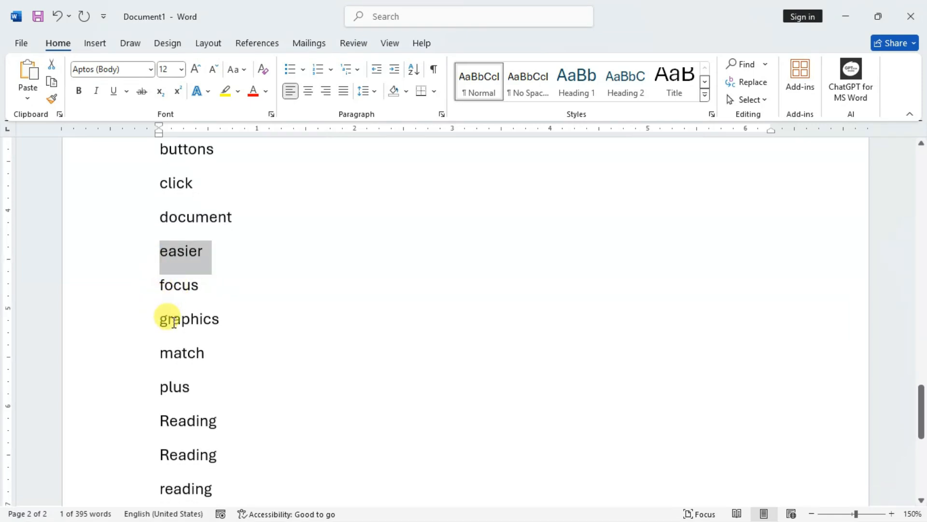
scroll(166, 319, down, 3)
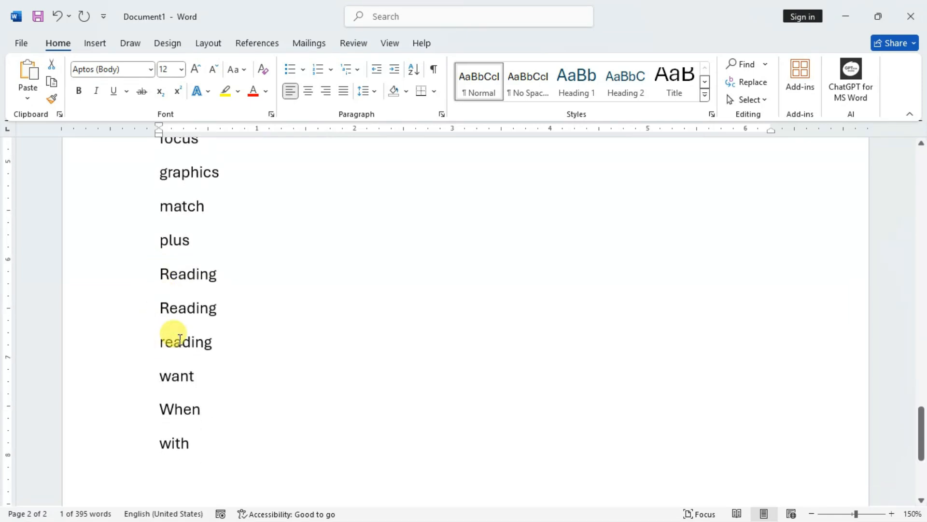
- Check which sort types the Sort Text settings offer for the word list, leaving the settings without sorting
scroll(181, 335, up, 3)
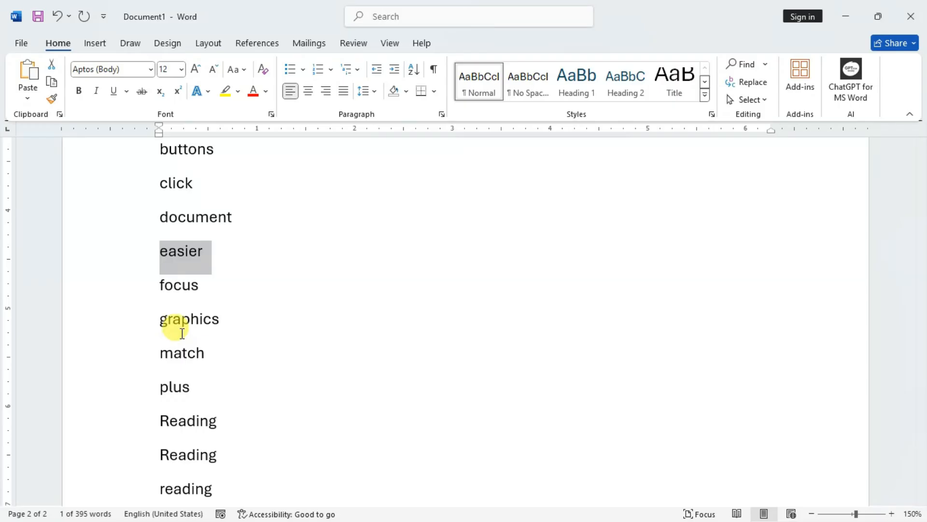
scroll(176, 325, up, 3)
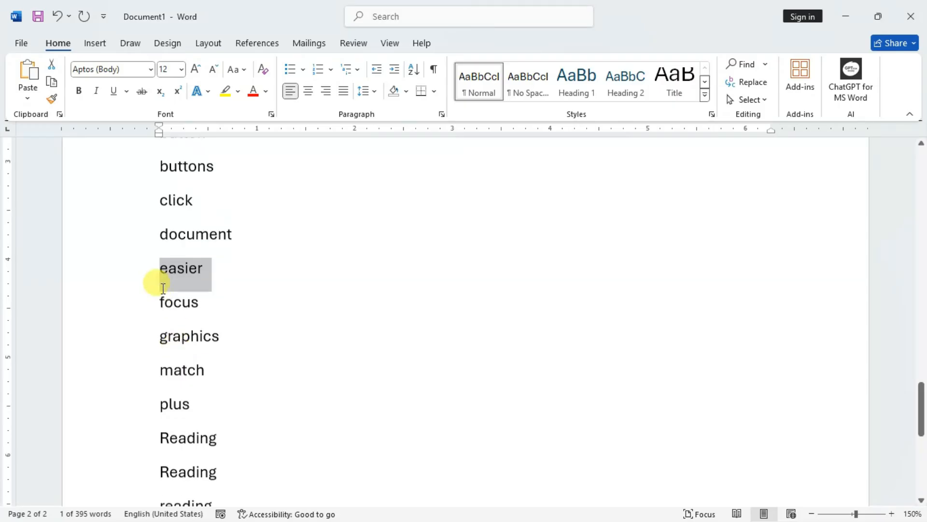
click(412, 72)
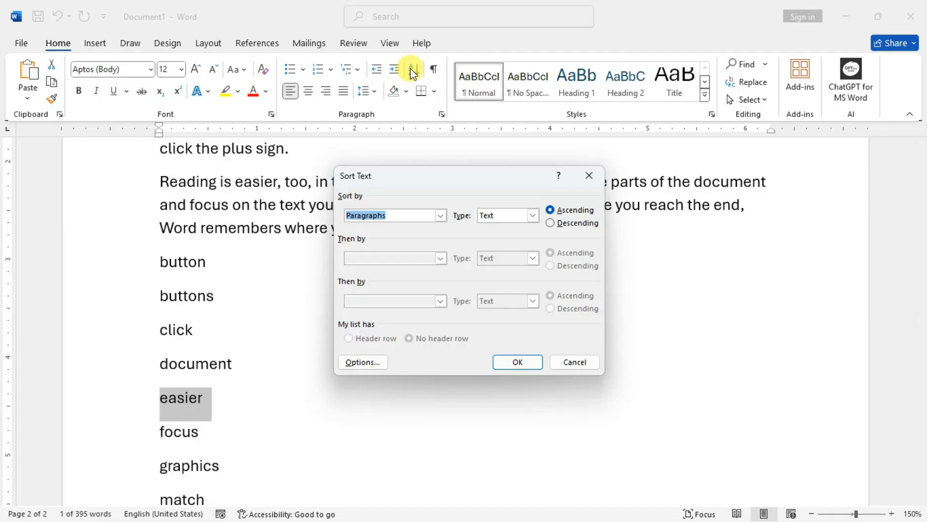
click(520, 217)
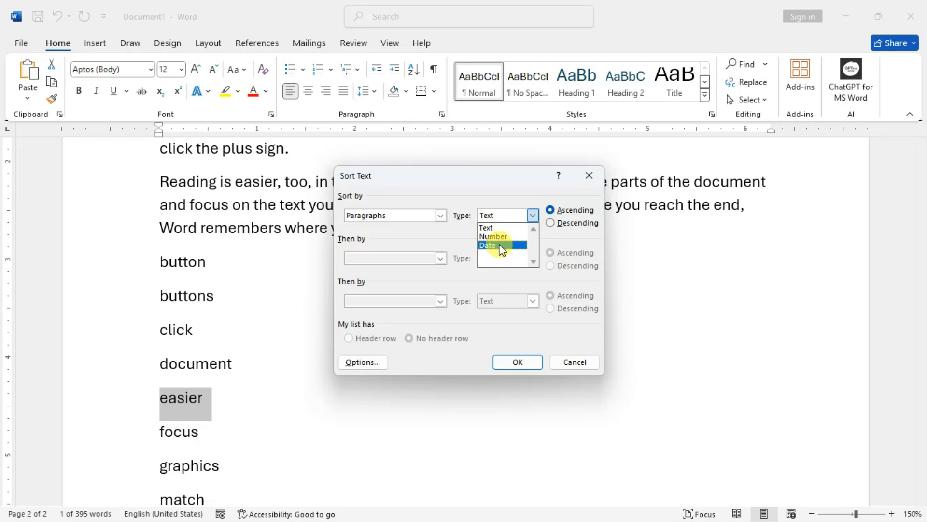
click(575, 362)
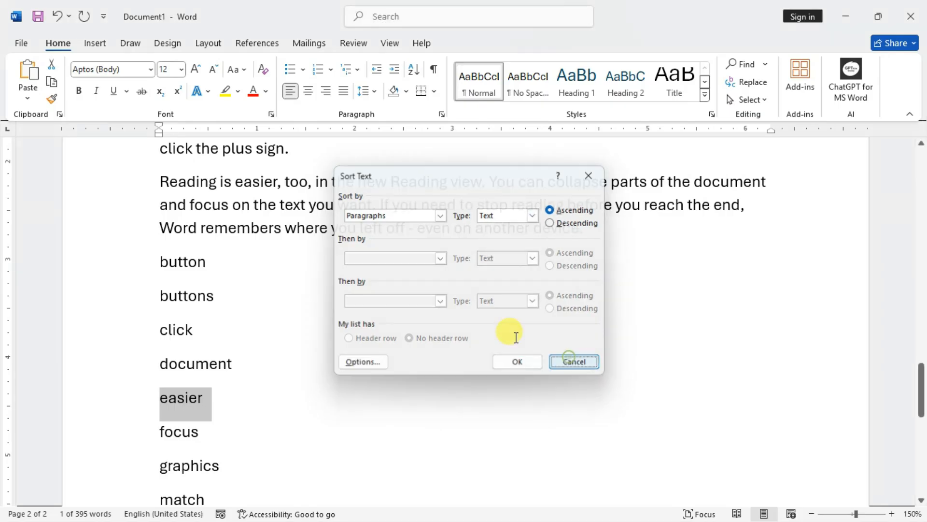
- Insert the current date on a new line below "button" in the sorted list, with the current time on its own line beneath
click(218, 263)
key(Return)
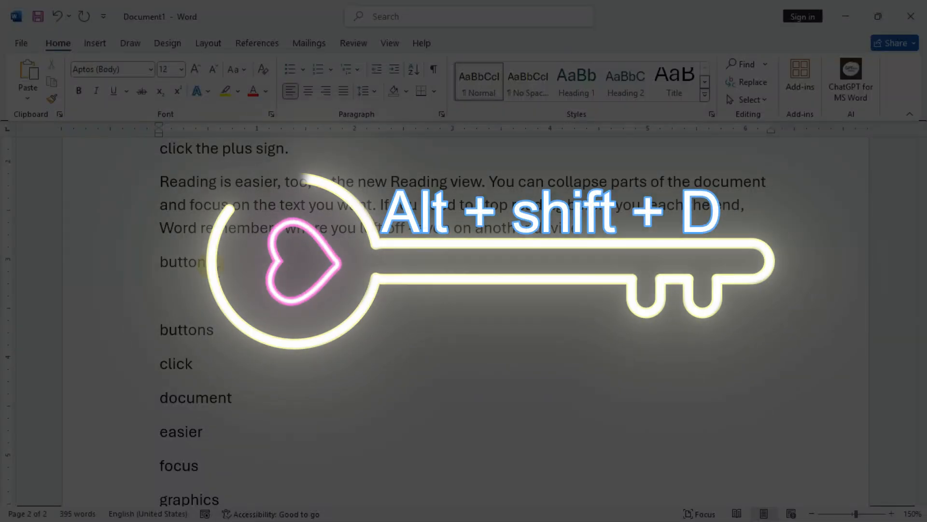
key(alt+shift+d)
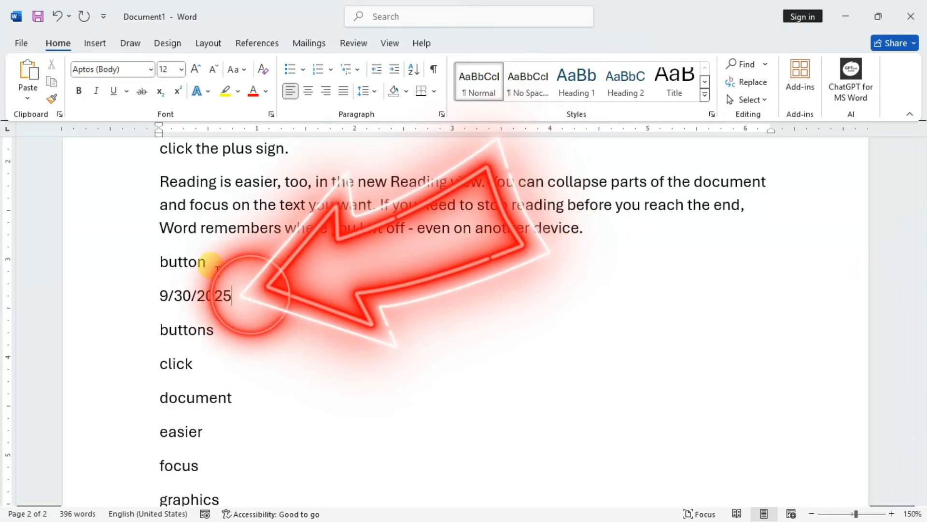
key(alt+shift+t)
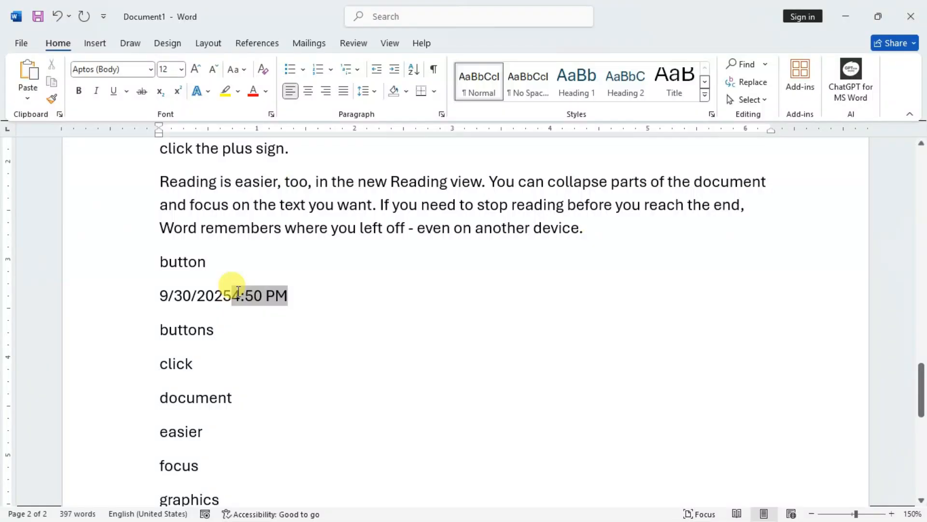
click(232, 292)
key(Return)
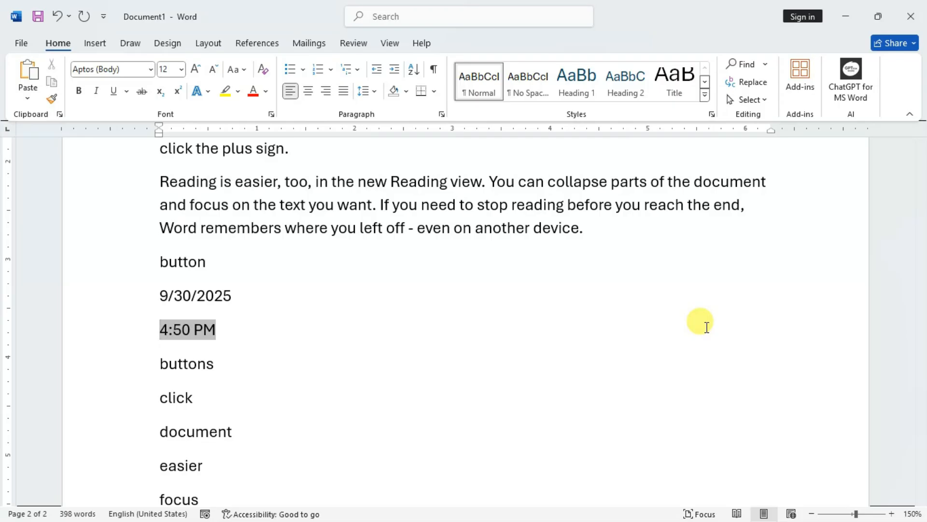
click(96, 43)
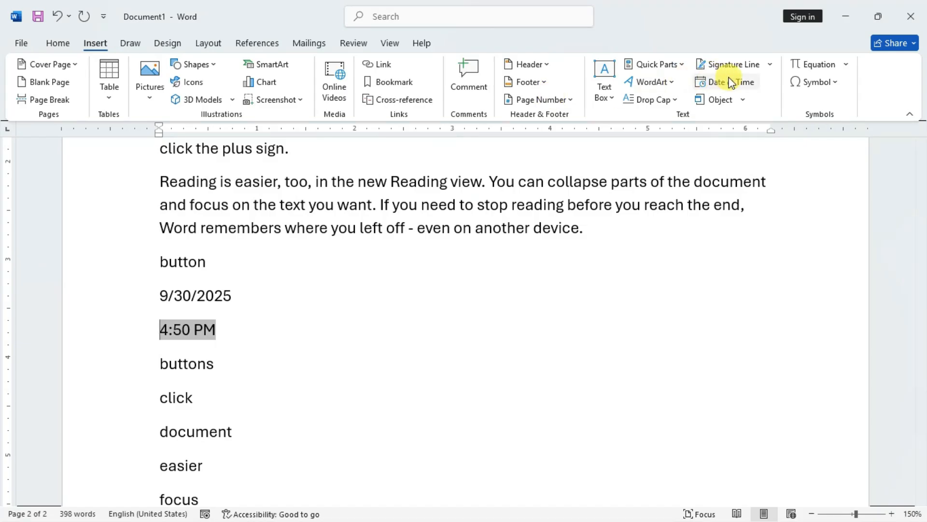
click(65, 42)
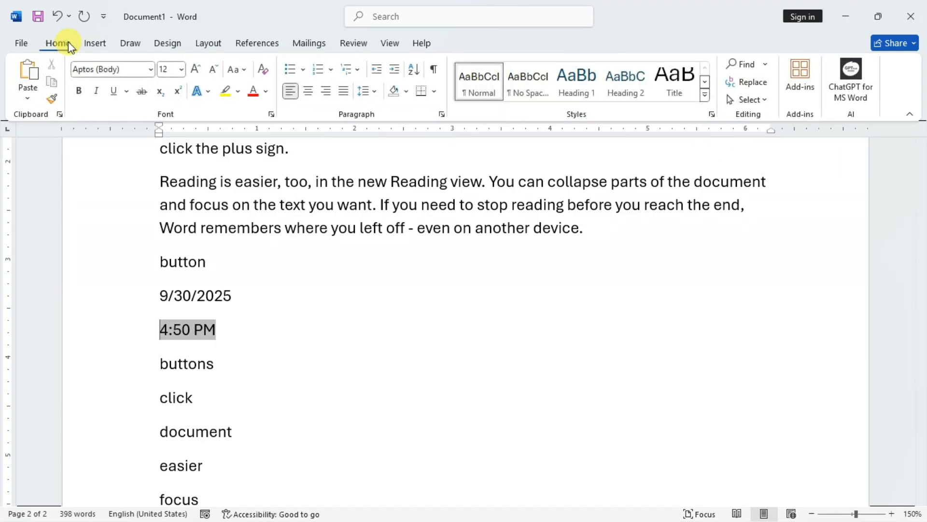
click(240, 329)
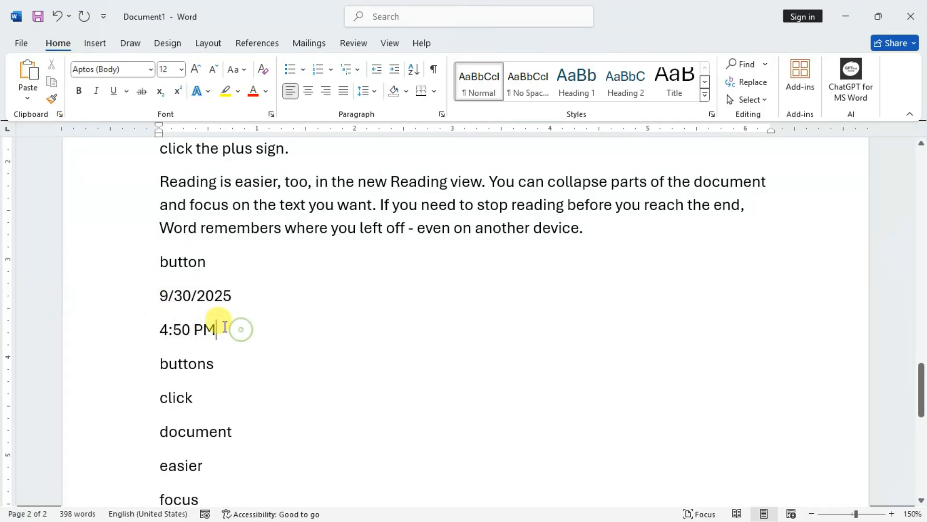
click(249, 276)
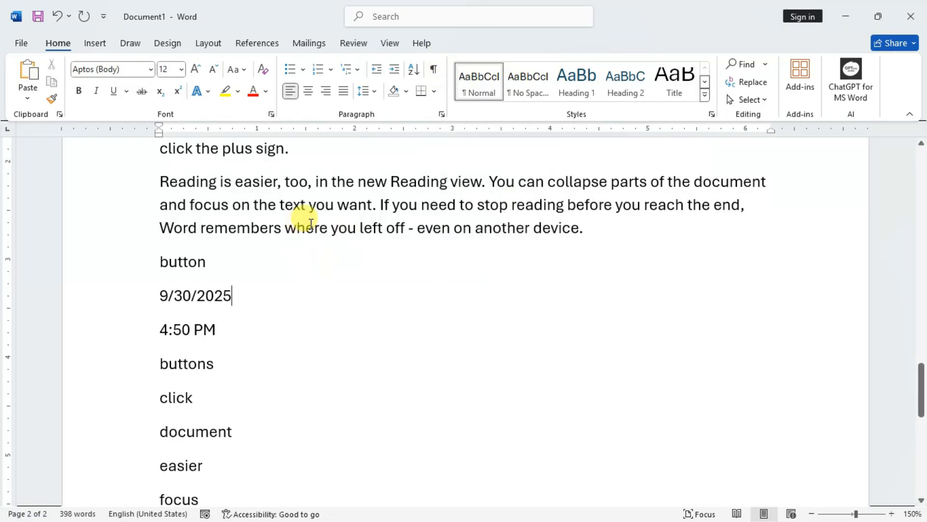
- In the page 2 "Themes and styles" paragraph, start a new paragraph at "you click Design", with extra spaces before "charts" and a tab before "SmartArt"
scroll(310, 220, up, 4)
scroll(383, 176, up, 6)
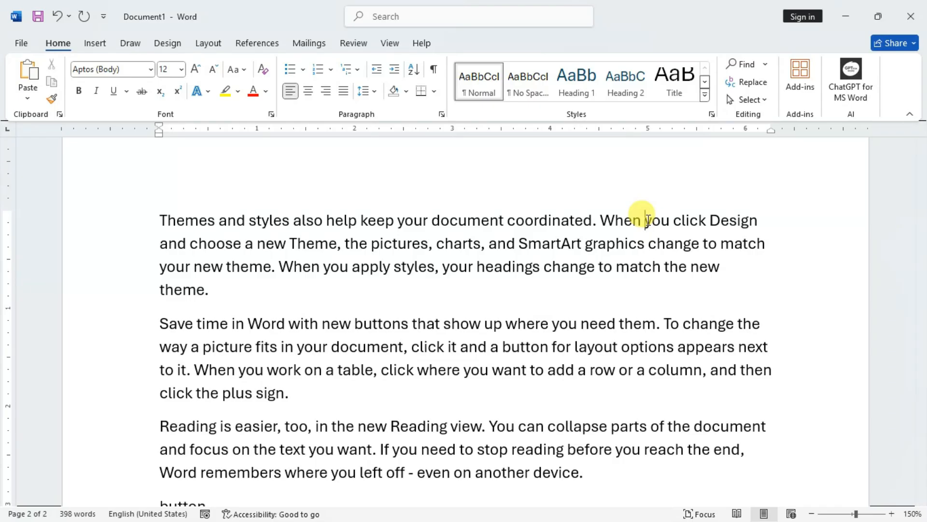
key(Return)
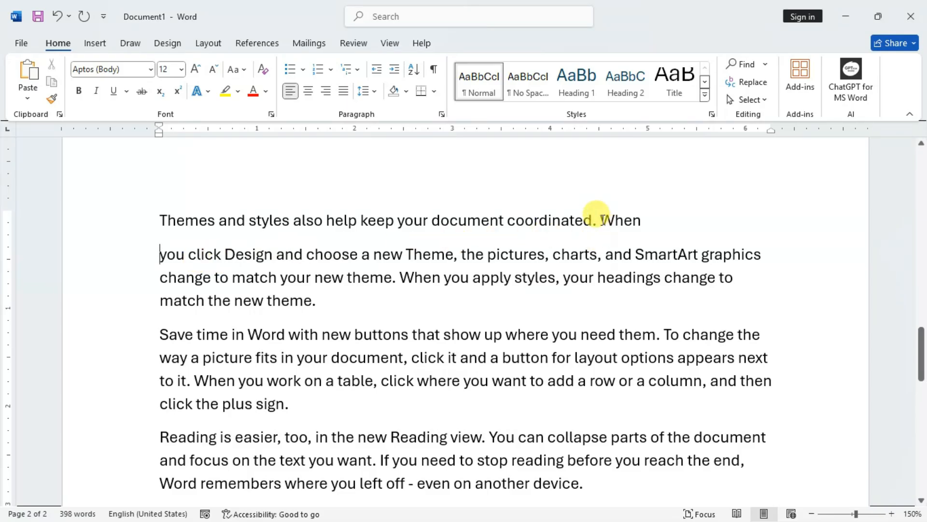
scroll(596, 217, down, 1)
click(558, 207)
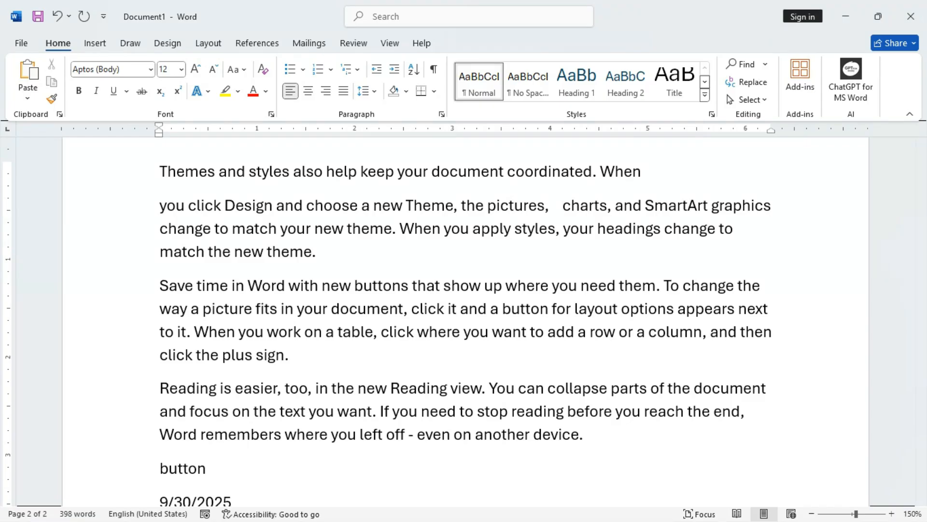
click(645, 205)
key(Tab)
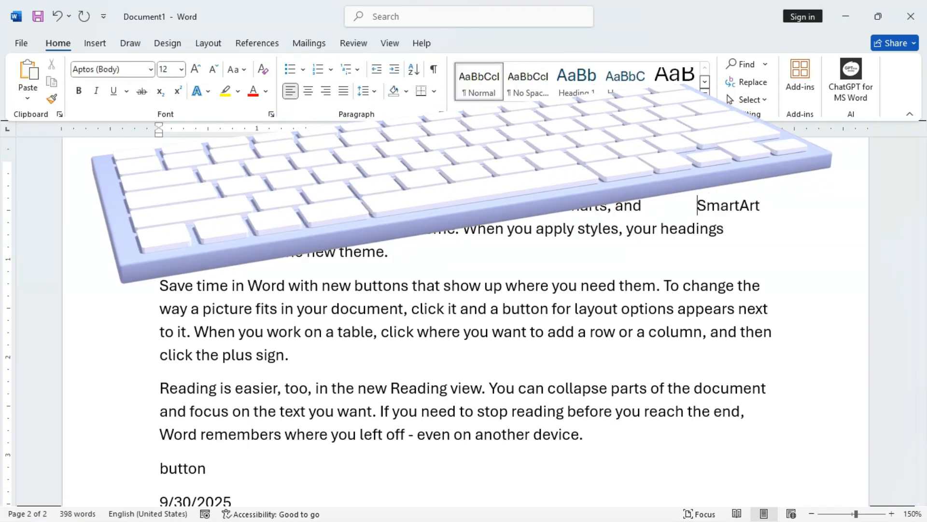
- Add a run of extra spaces before "your headings" and start a new paragraph at "When you apply styles"
click(629, 229)
key(Tab)
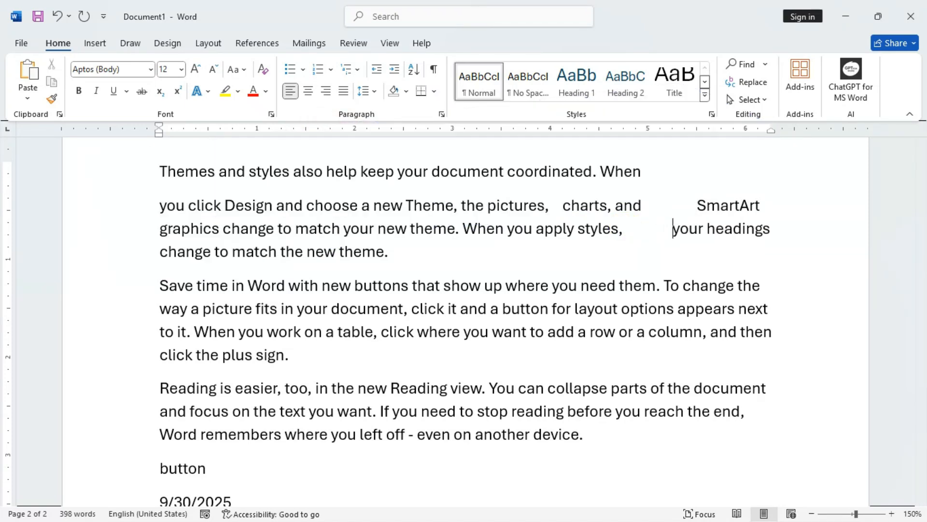
click(465, 230)
key(Return)
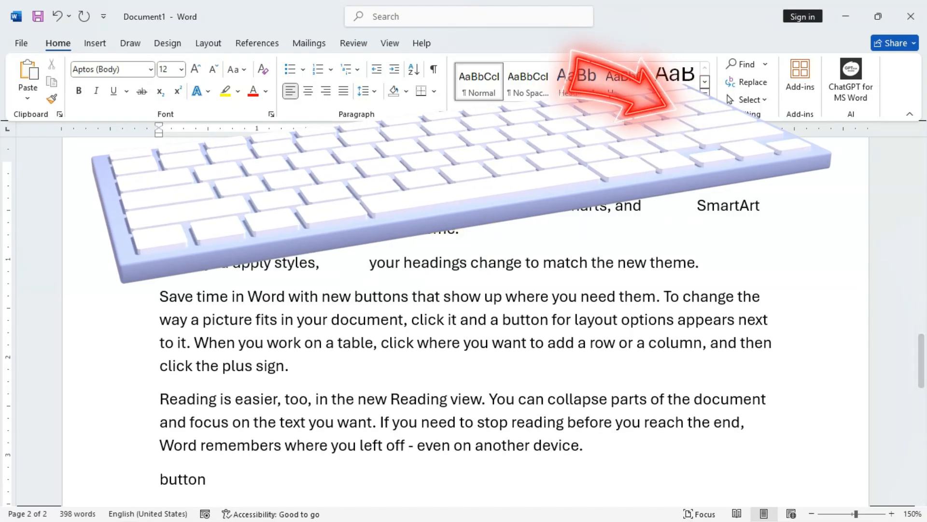
- In the "Save time in Word" paragraph, insert two tabs before "click it" and a run of spaces before "When you work on a table"
click(412, 319)
key(Tab)
key(Tab)
click(292, 343)
key(Tab)
key(Tab)
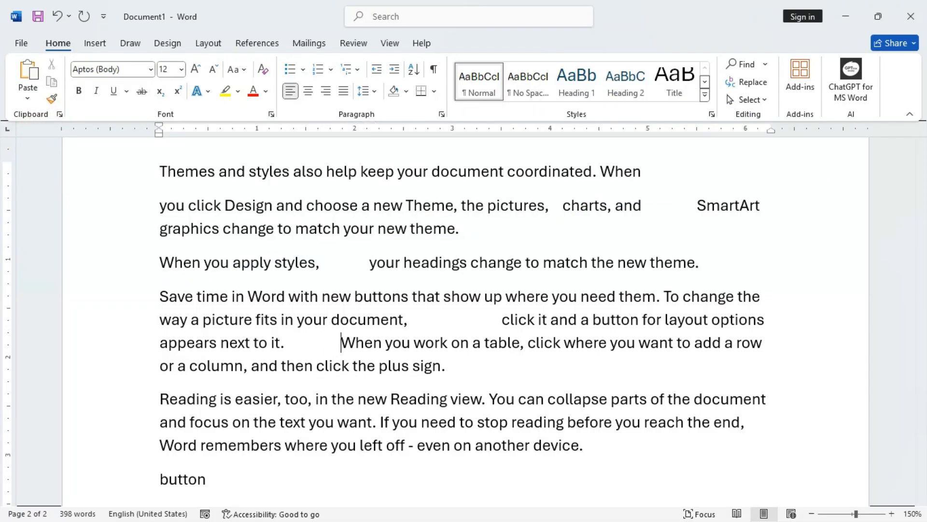
- Add an empty paragraph above "Reading is easier" and show the paragraph marks and other hidden formatting symbols
click(163, 400)
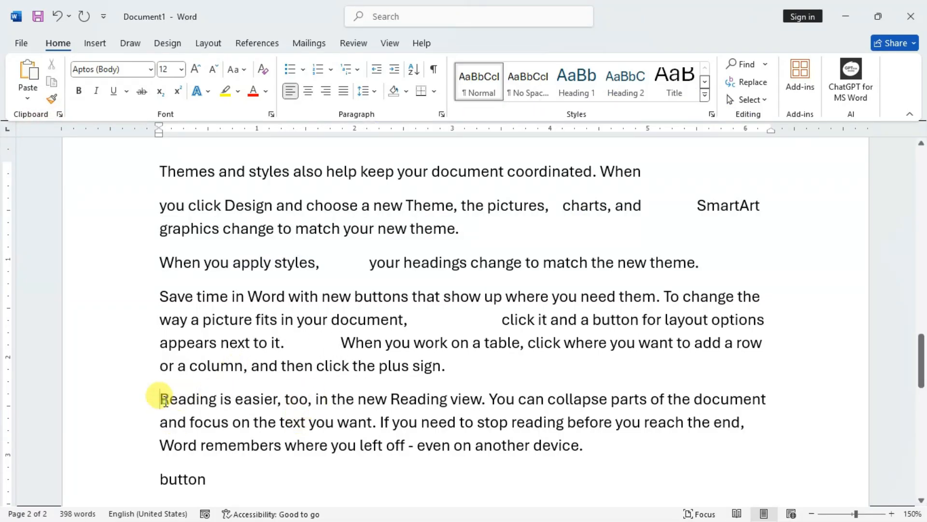
key(Return)
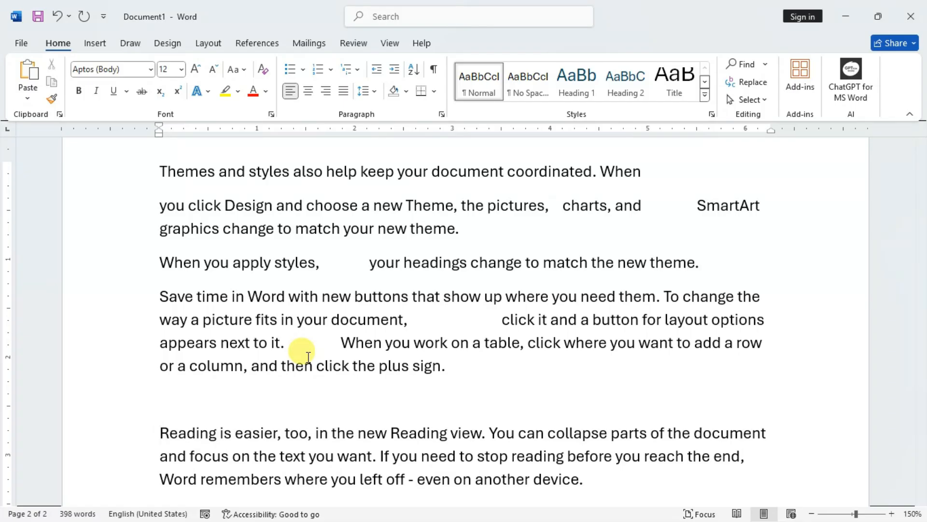
scroll(308, 357, up, 2)
scroll(308, 360, down, 1)
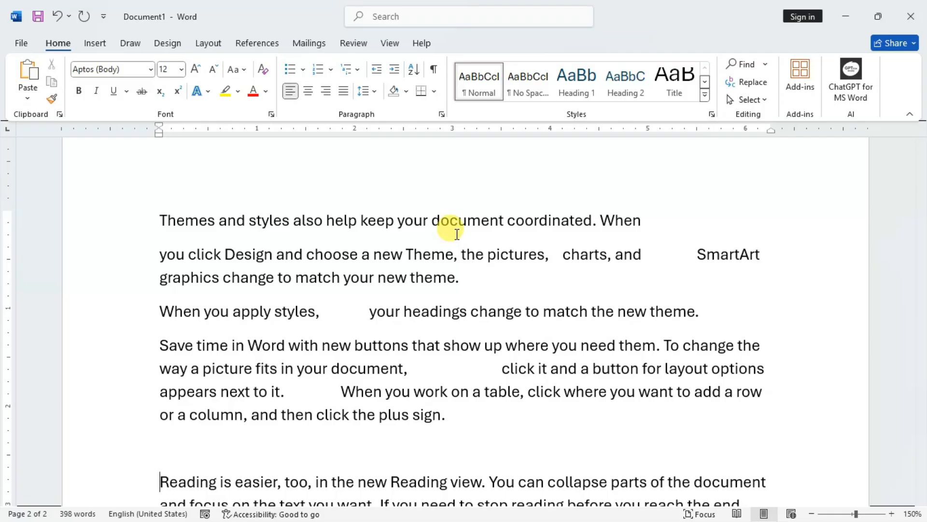
click(434, 69)
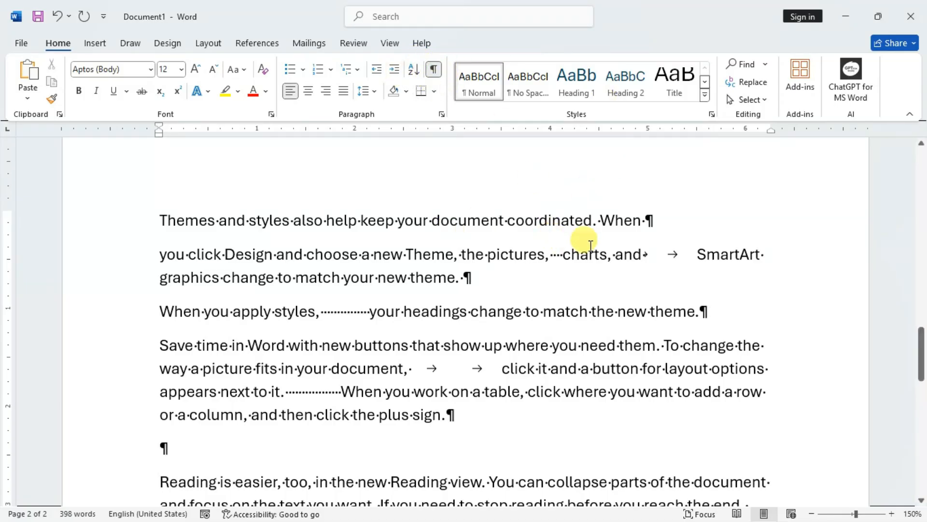
- Examine the paragraph mark after "When", the space dots before "charts" and "your headings", and the tab arrows before "click it" and "SmartArt"
drag(644, 219, 659, 217)
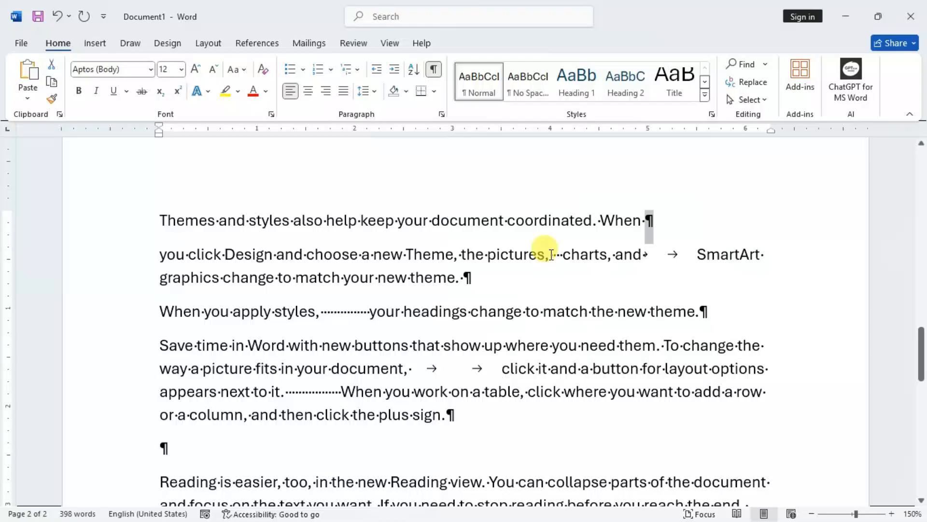
drag(549, 252, 564, 254)
drag(324, 310, 360, 309)
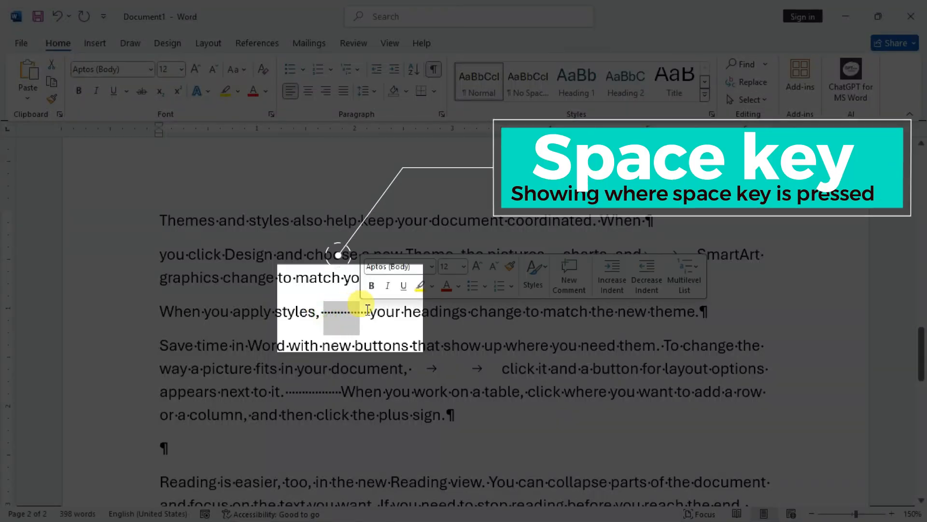
drag(411, 368, 501, 368)
drag(646, 255, 679, 264)
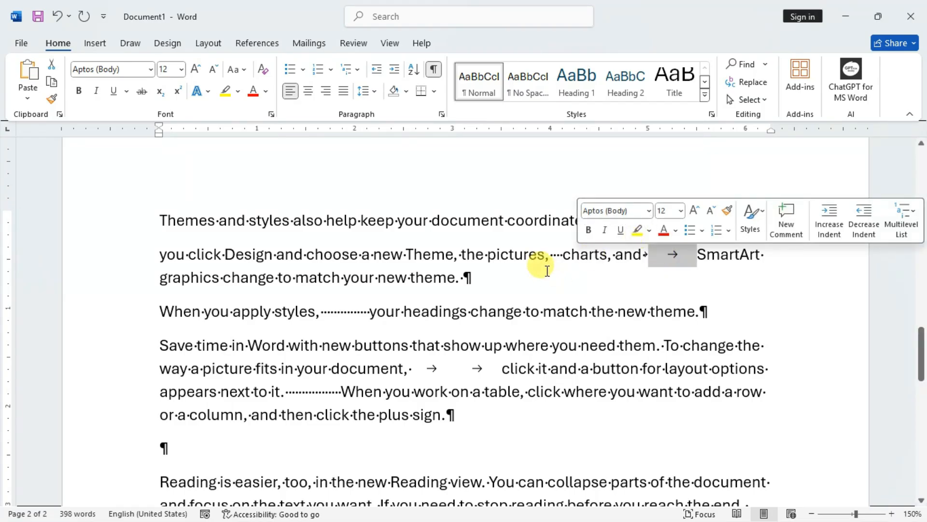
click(427, 253)
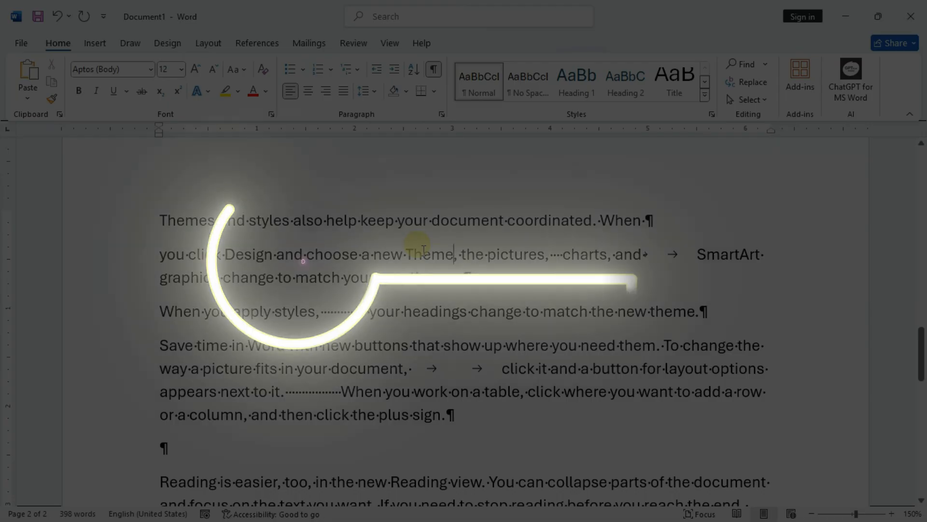
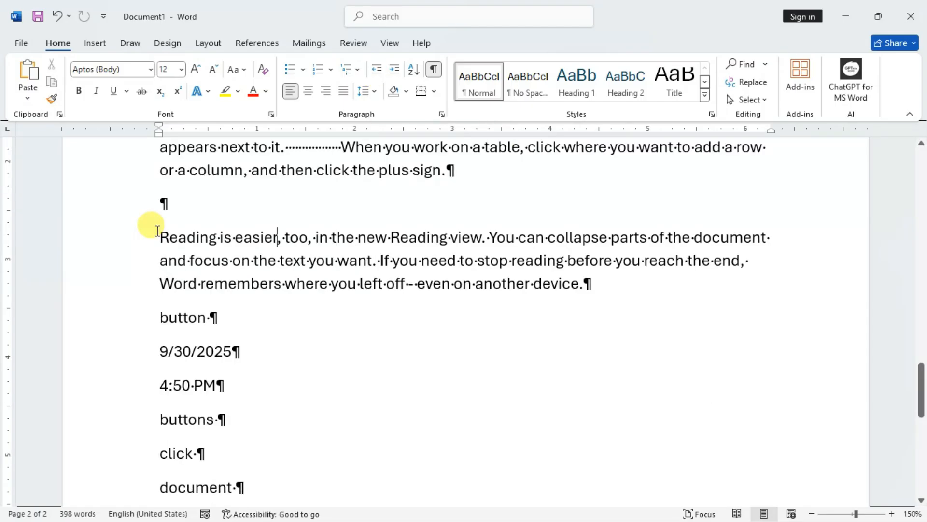
- Increase the indent of the "Reading is easier" paragraph by two levels
drag(157, 230, 456, 267)
click(165, 240)
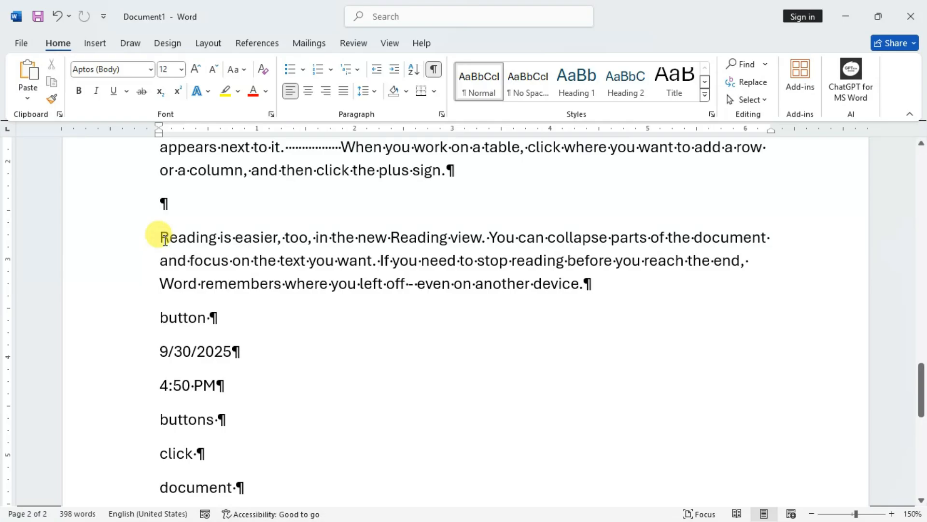
click(285, 235)
click(396, 70)
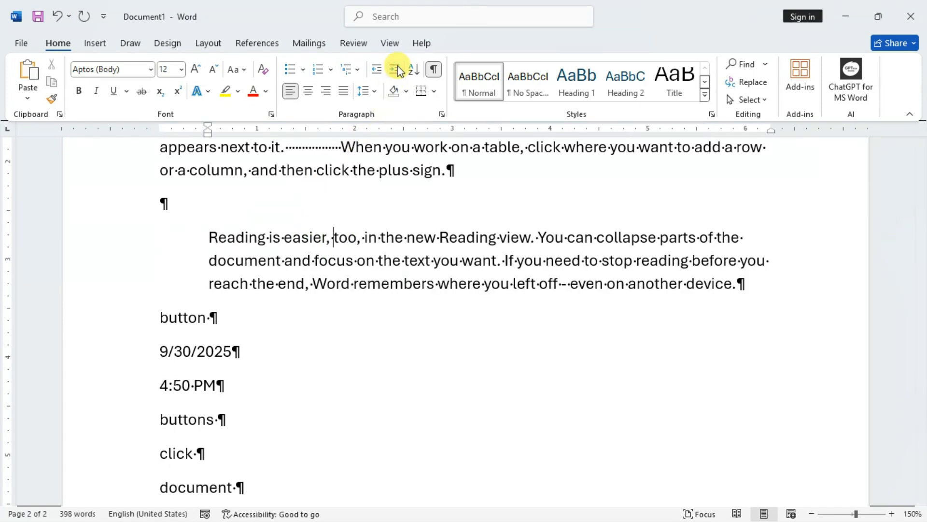
click(398, 70)
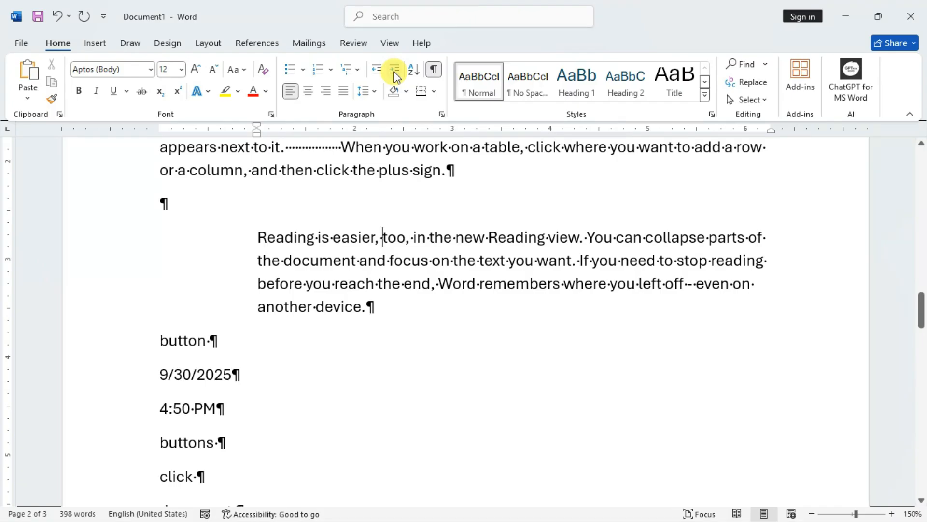
- Reset the manual paragraph formatting of the whole indented "Reading is easier" paragraph
drag(390, 307, 260, 236)
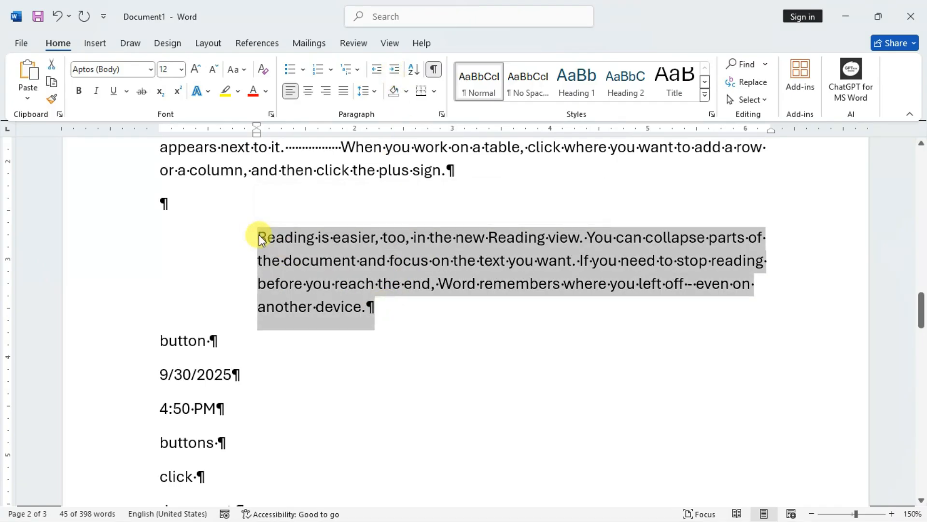
key(ctrl+q)
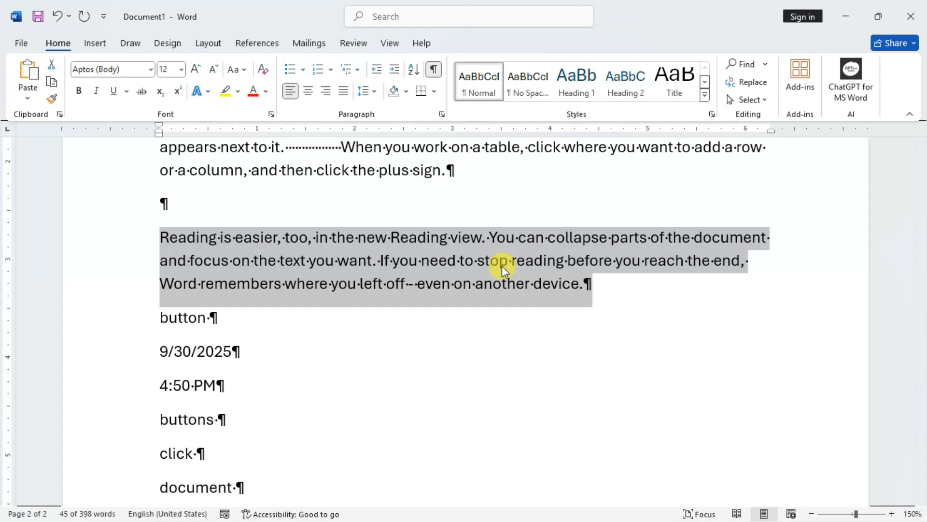
click(501, 283)
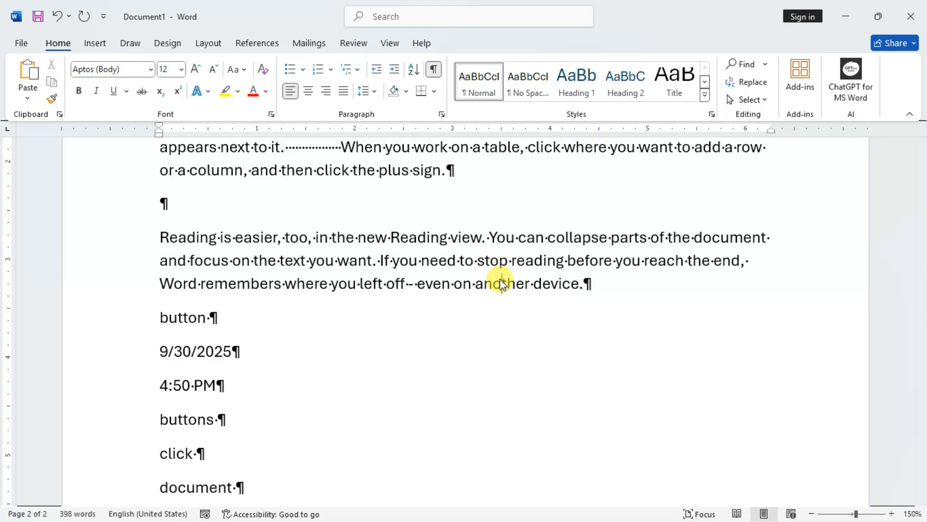
- Try a hanging indent on the "Reading is easier" paragraph and undo it
click(253, 258)
click(244, 236)
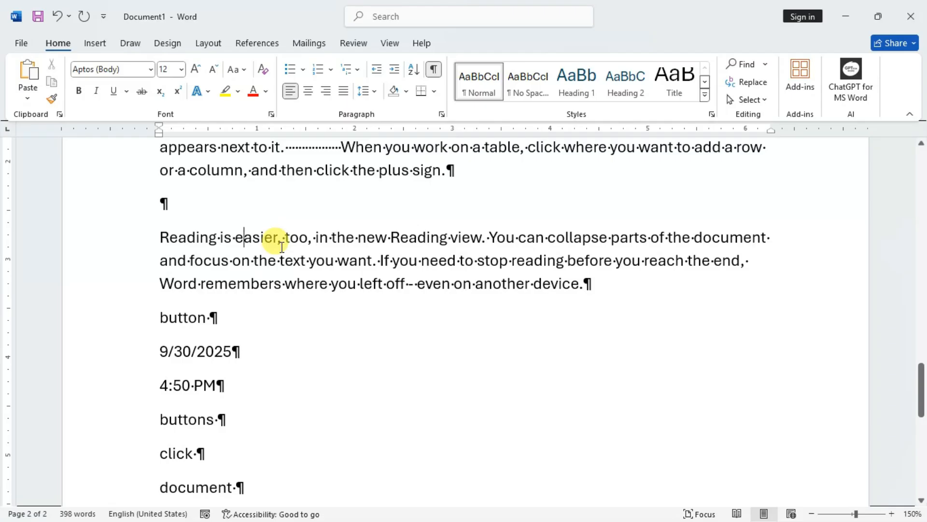
key(ctrl+t)
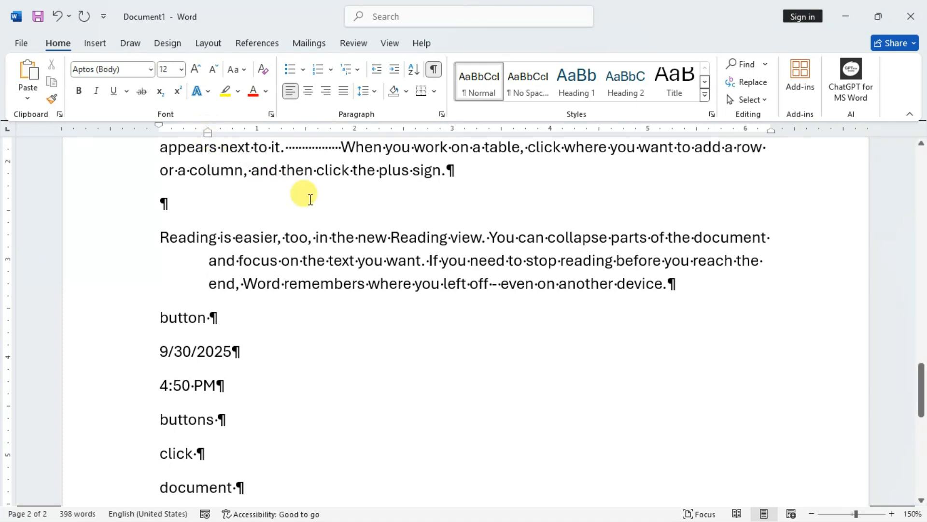
scroll(311, 200, up, 2)
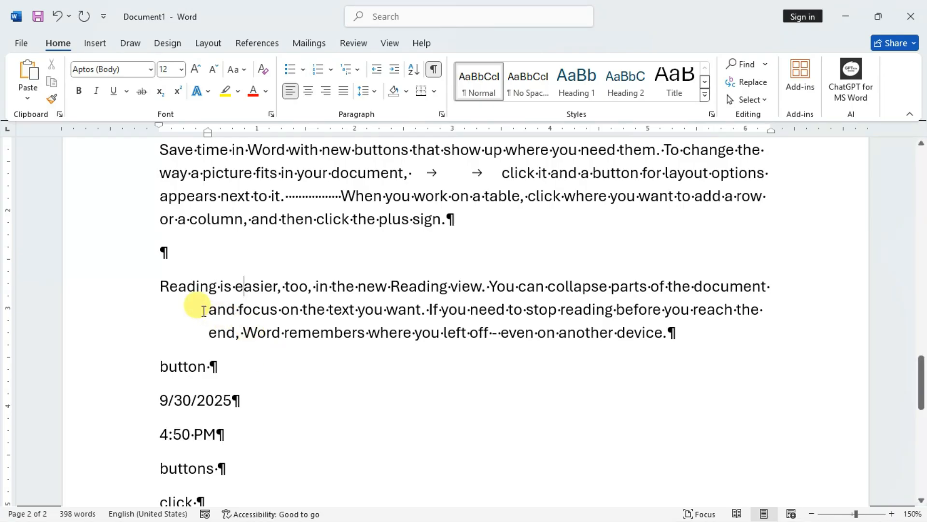
key(ctrl+z)
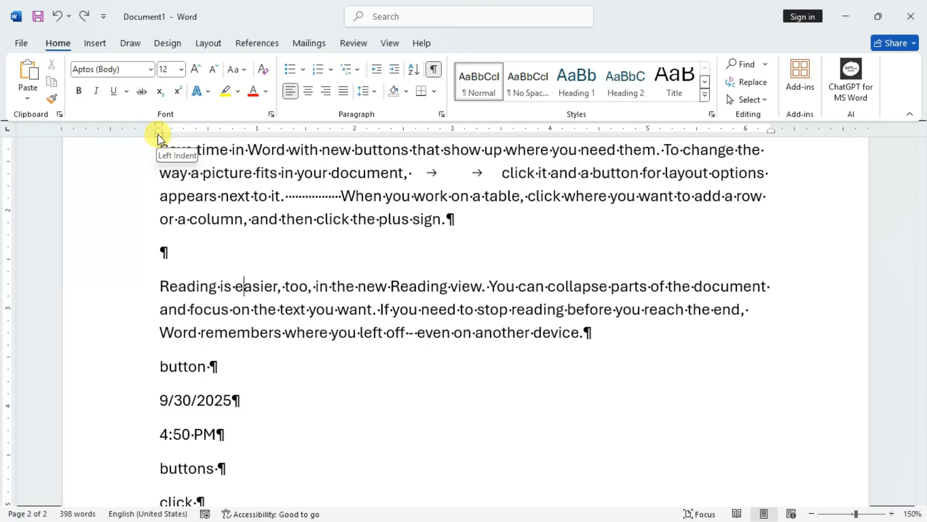
- Indent all lines of the "Reading is easier" paragraph by about 0.25 inch using the ruler's indent markers
mouse_move(158, 135)
mouse_down()
mouse_move(166, 128)
mouse_move(154, 128)
mouse_move(207, 136)
mouse_move(171, 136)
mouse_up()
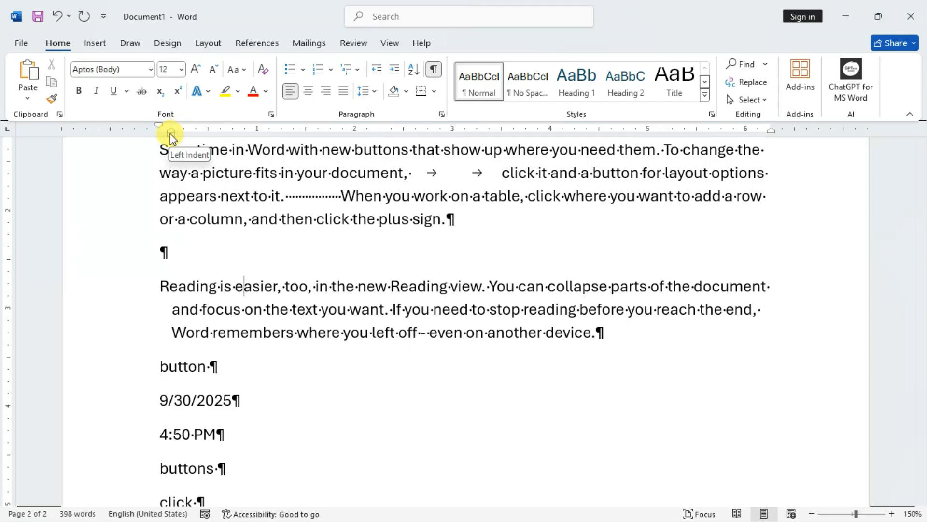
drag(170, 133, 183, 131)
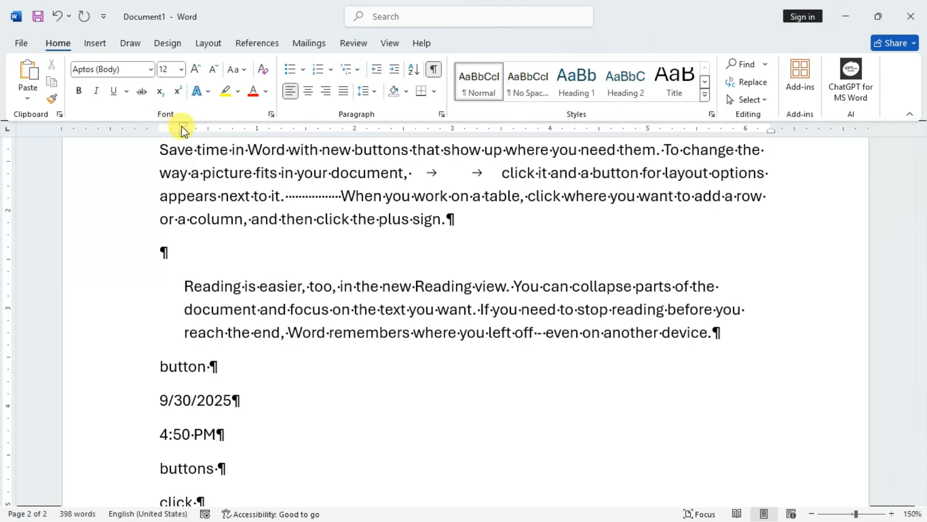
mouse_move(184, 126)
mouse_down()
mouse_move(159, 129)
mouse_move(228, 136)
mouse_move(181, 134)
mouse_up()
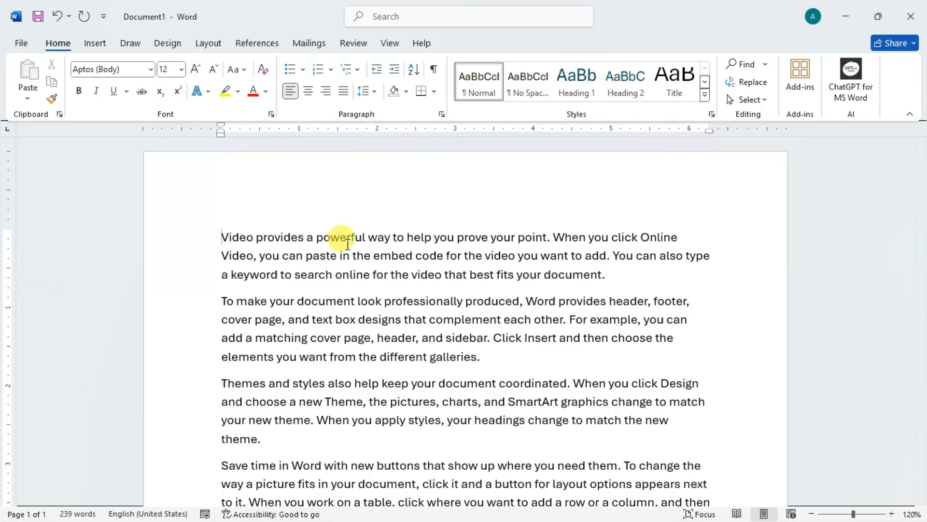
- Examine how all paragraphs of the document line up with the left margin under left alignment
scroll(311, 256, down, 1)
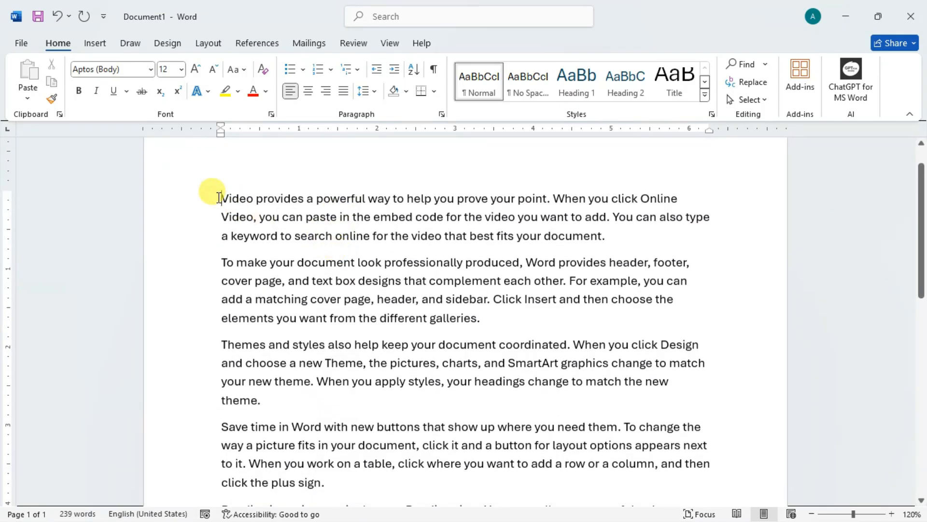
click(323, 481)
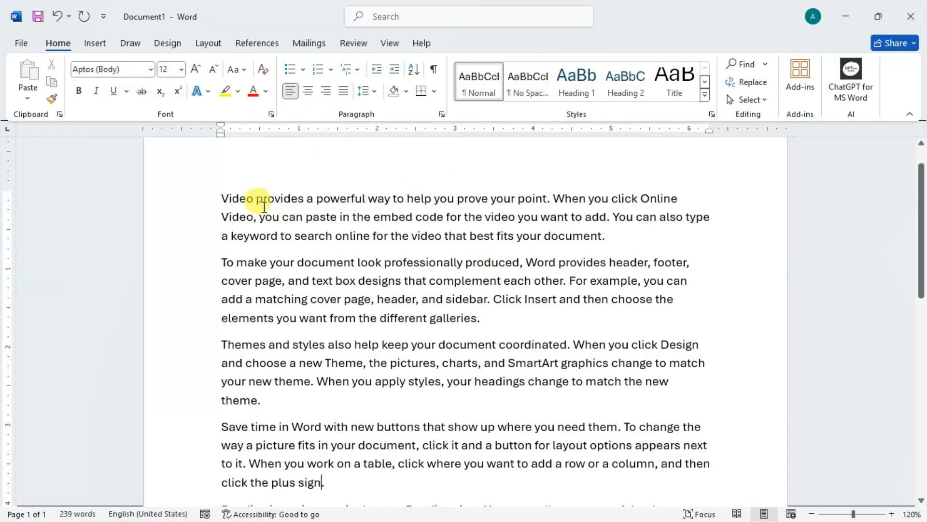
scroll(295, 226, down, 1)
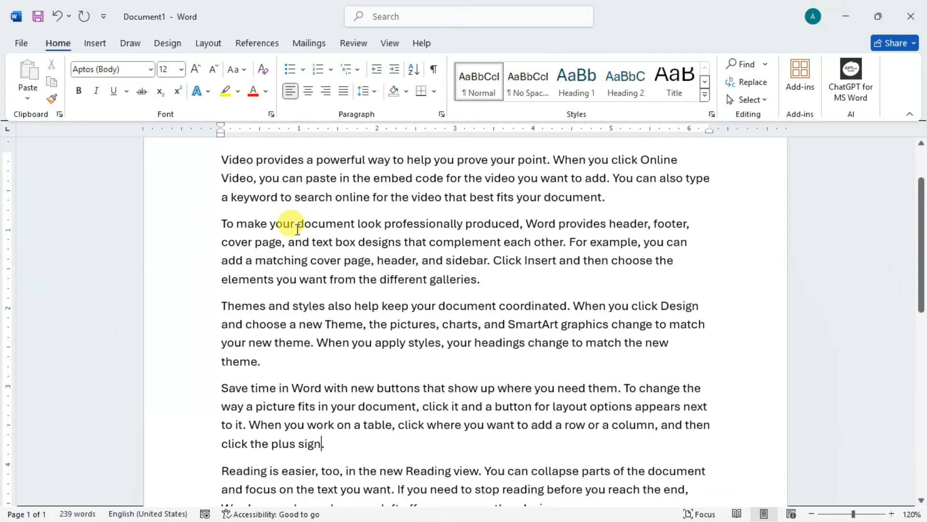
key(ctrl+a)
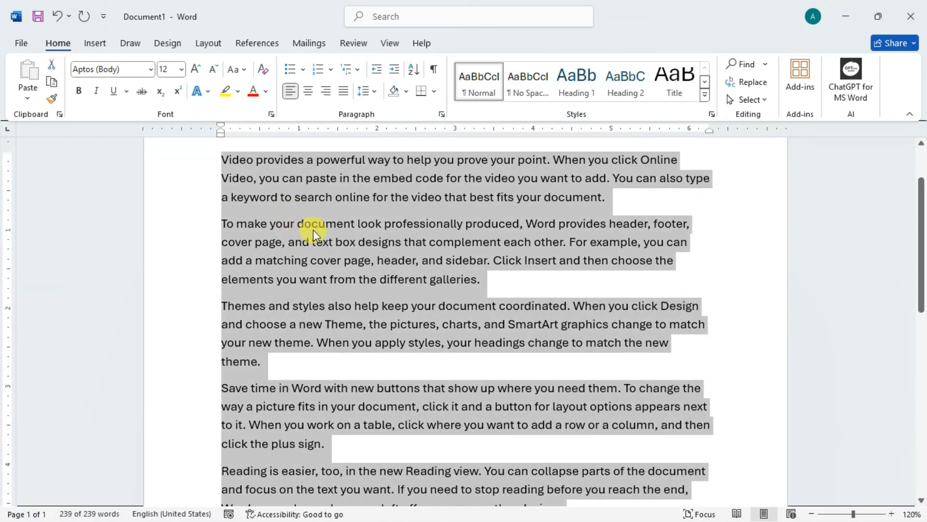
scroll(317, 224, up, 2)
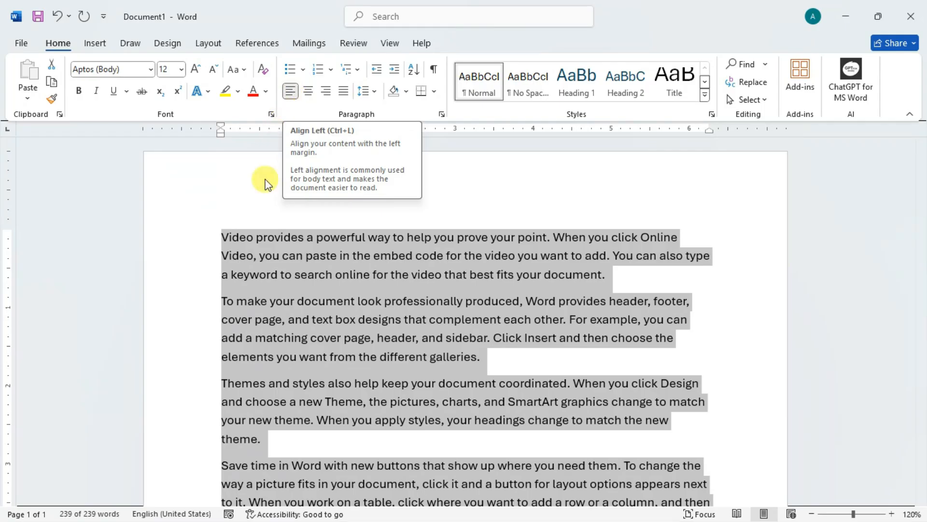
scroll(241, 227, down, 1)
scroll(244, 209, down, 1)
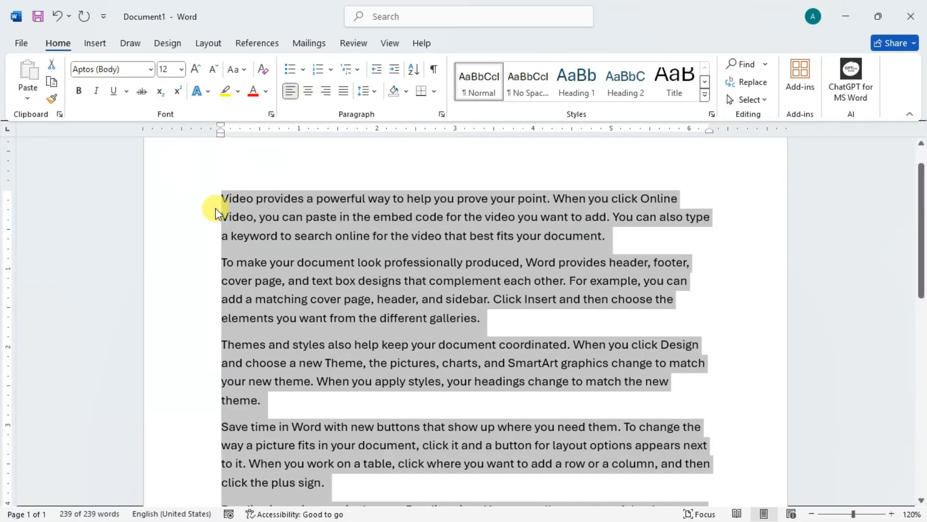
scroll(234, 203, down, 8)
click(253, 230)
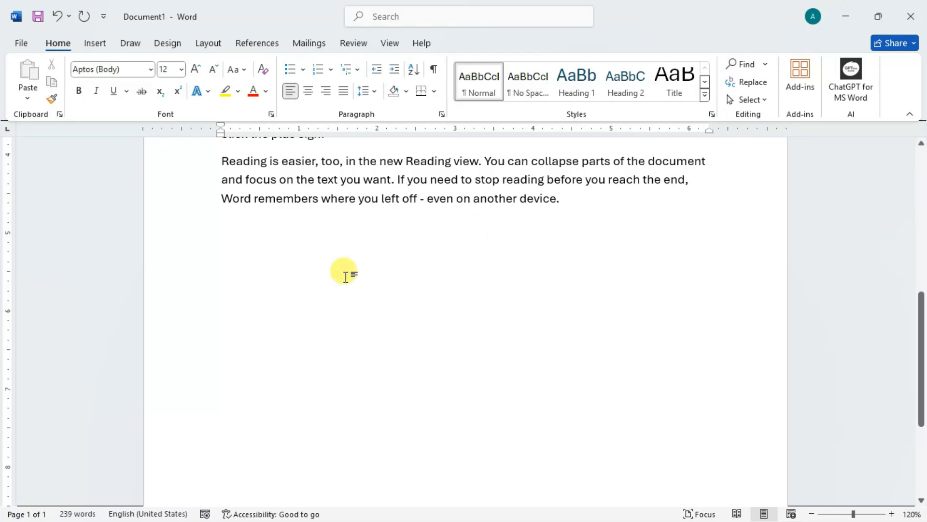
scroll(310, 269, up, 10)
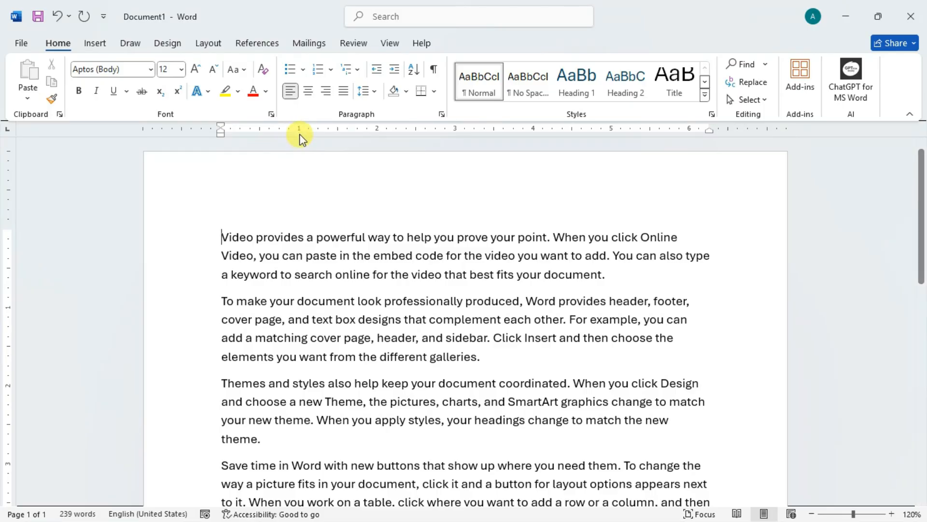
- Select the whole document, center its paragraphs and return them to left alignment
key(ctrl+a)
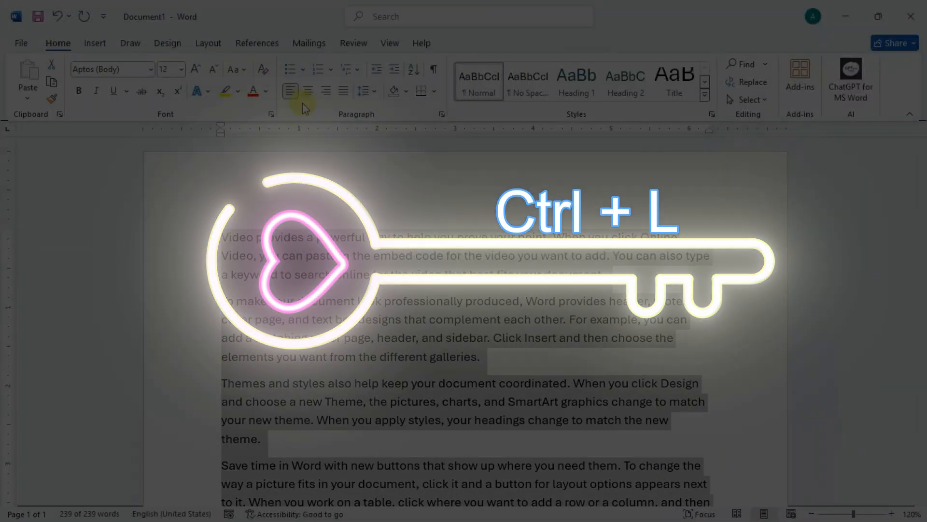
click(309, 95)
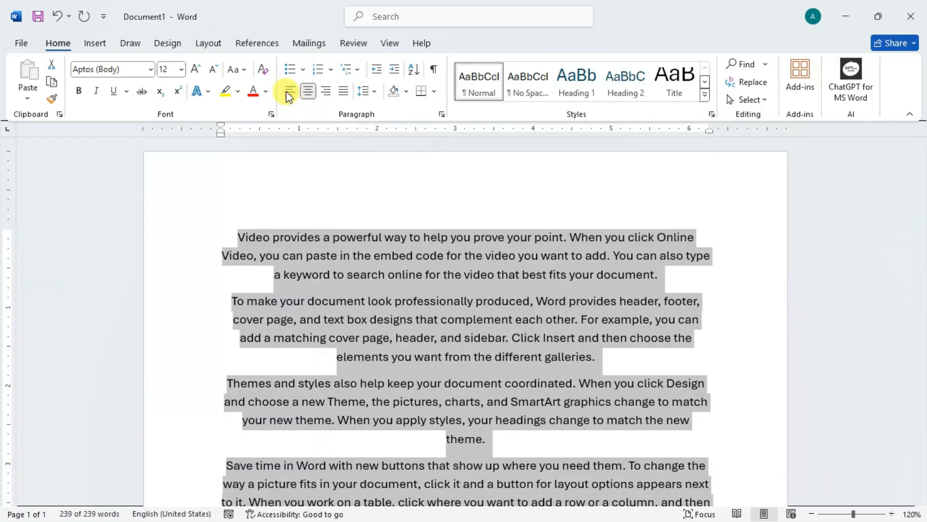
click(290, 91)
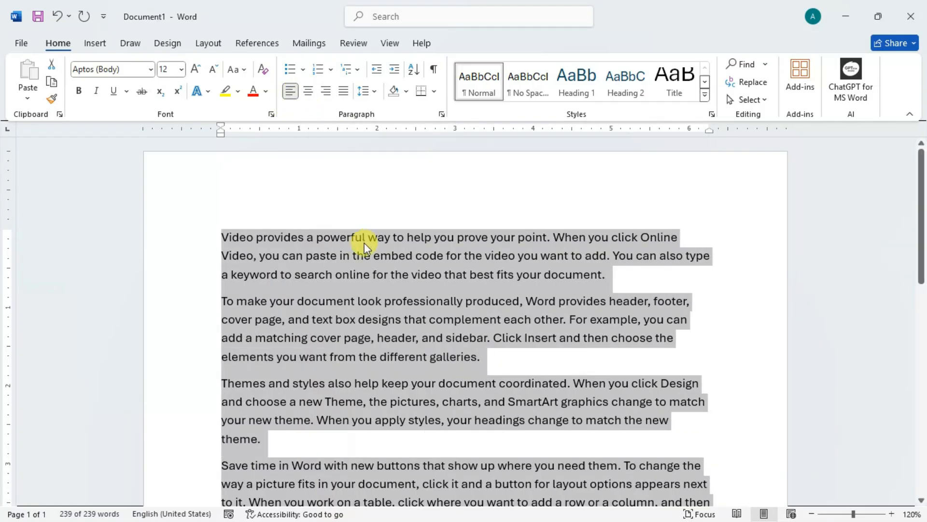
- Right-align all the selected paragraphs, and switch them to centered alignment
scroll(290, 218, down, 1)
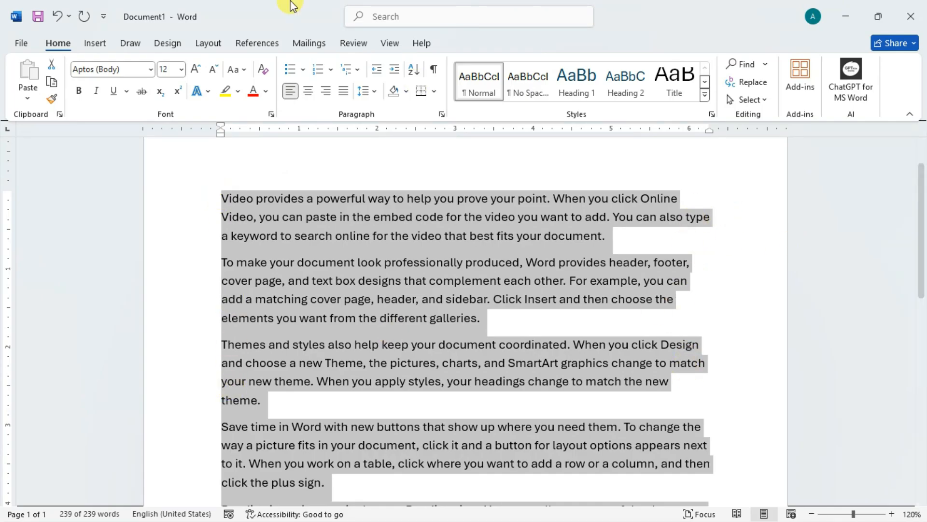
click(328, 92)
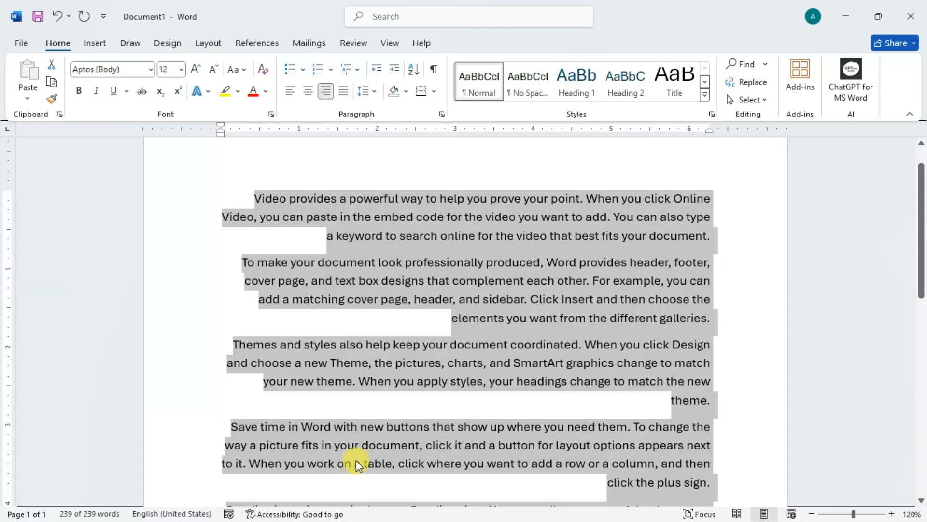
click(307, 92)
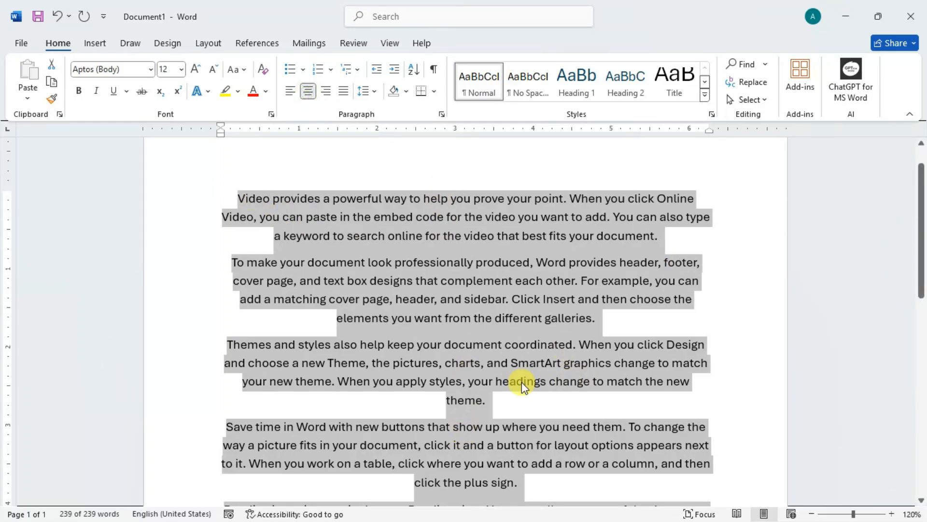
scroll(466, 337, down, 3)
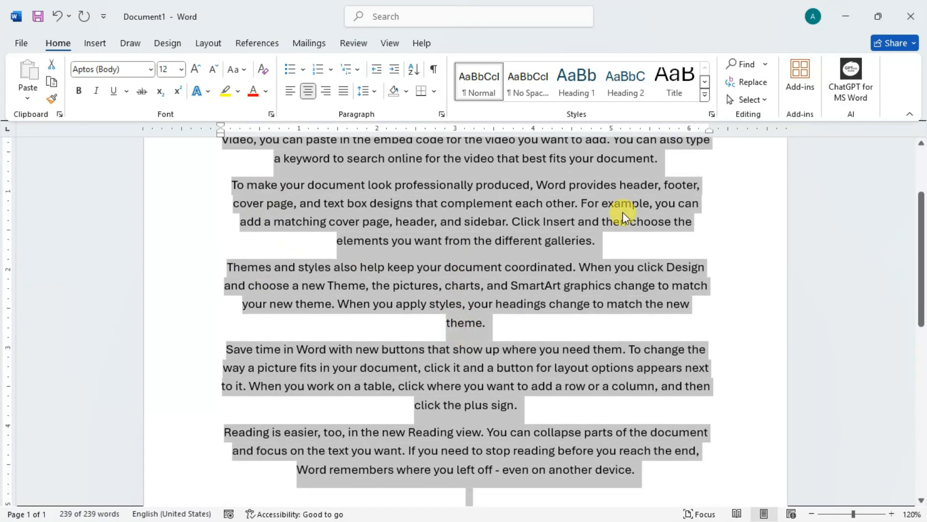
scroll(476, 307, up, 3)
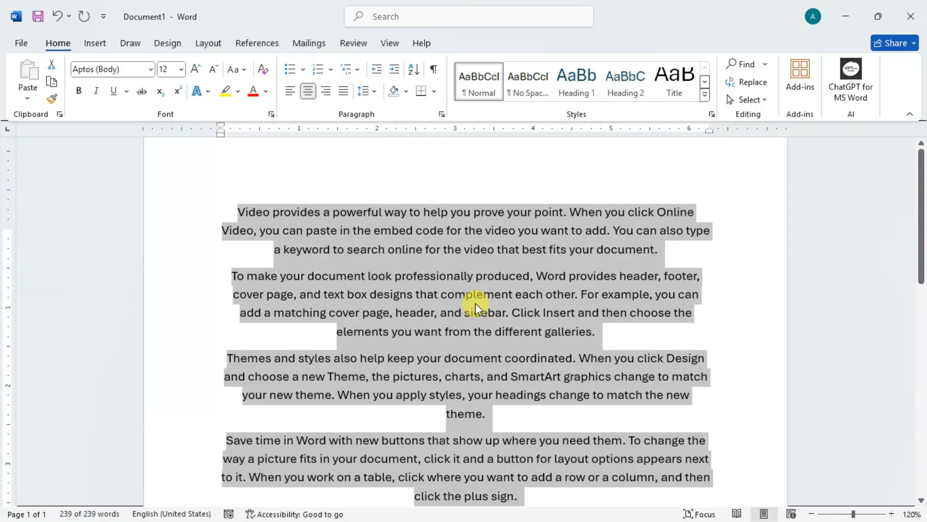
scroll(475, 303, up, 1)
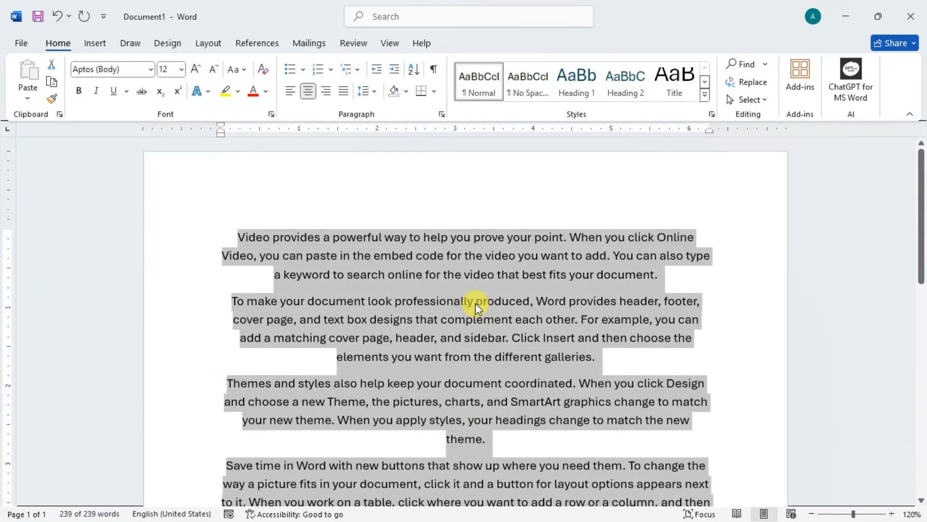
- Justify all the selected paragraphs between both margins and clear the selection
click(355, 88)
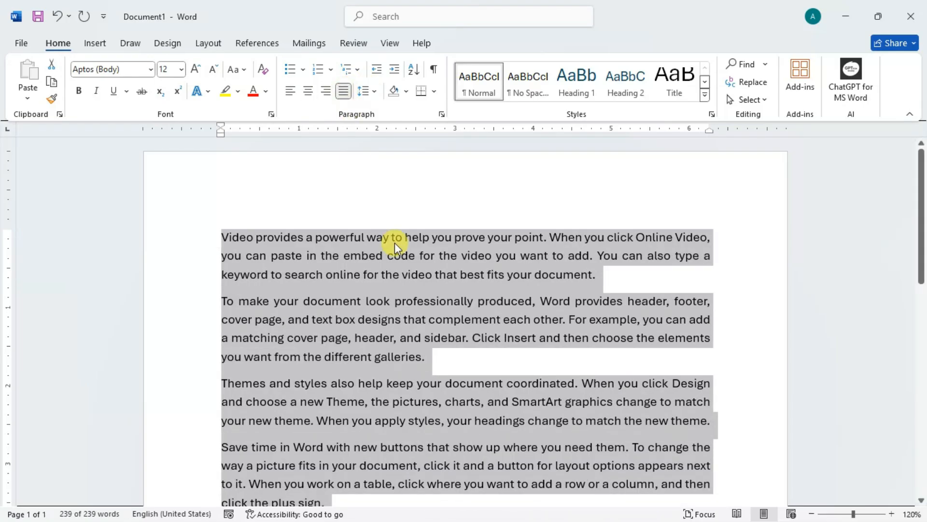
scroll(396, 239, down, 1)
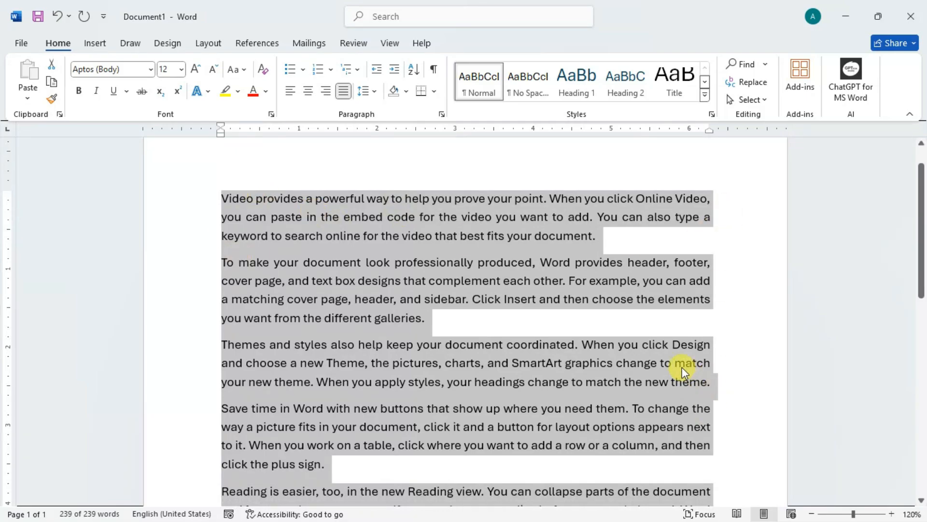
scroll(681, 365, down, 3)
scroll(681, 362, up, 4)
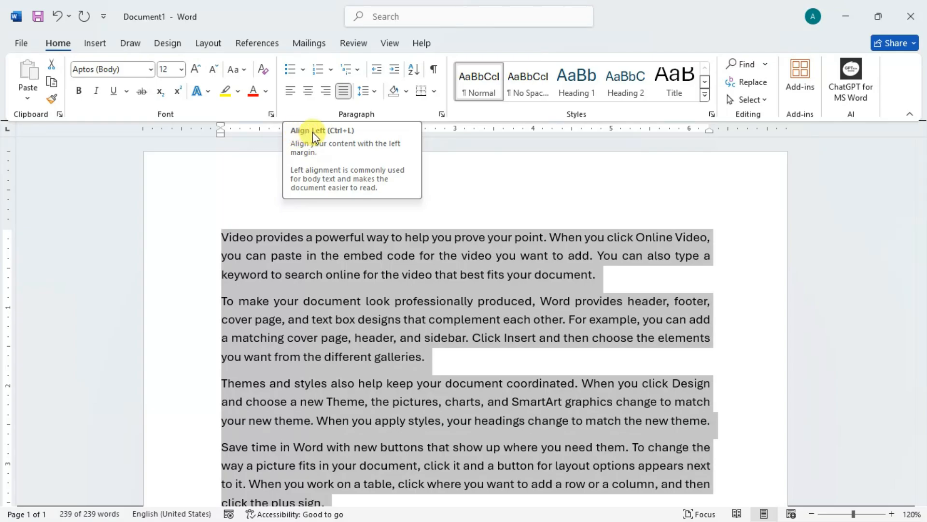
click(300, 237)
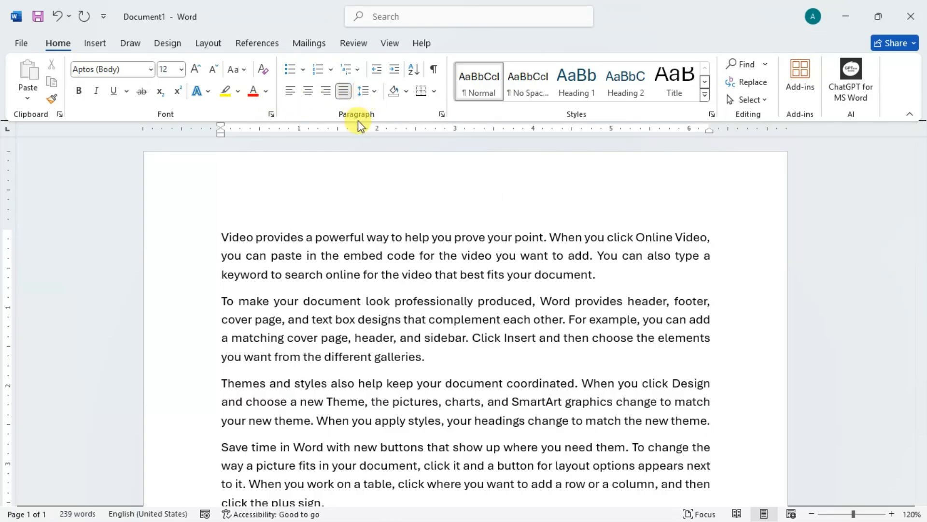
- Examine the available line spacing presets and the lines that make up the first paragraph
click(369, 91)
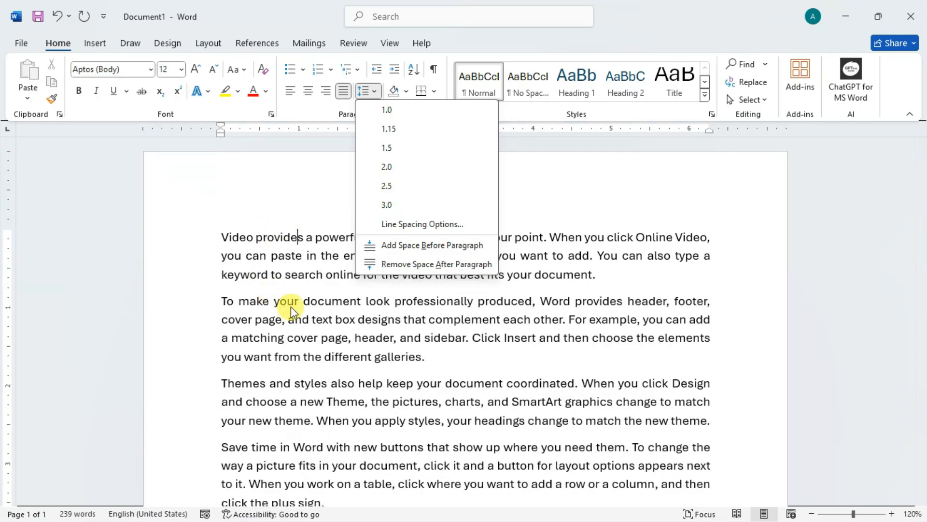
click(297, 271)
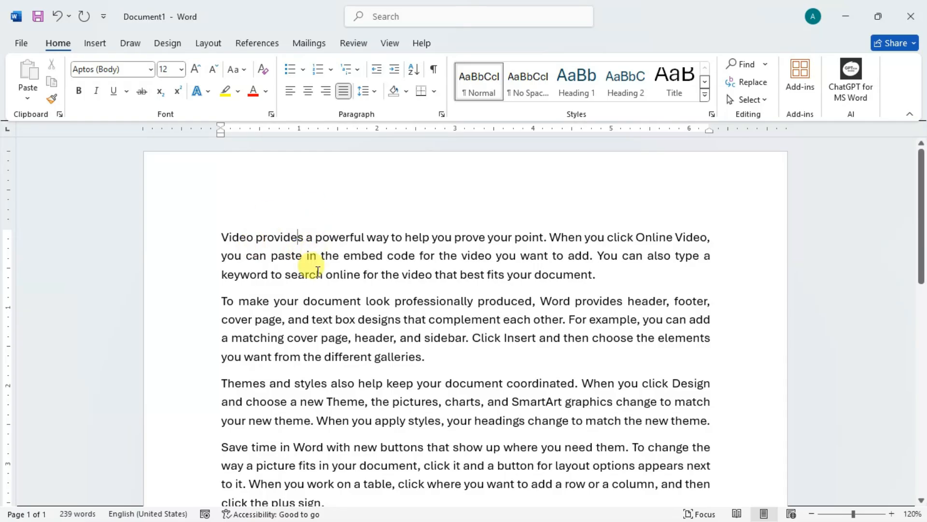
drag(220, 237, 607, 277)
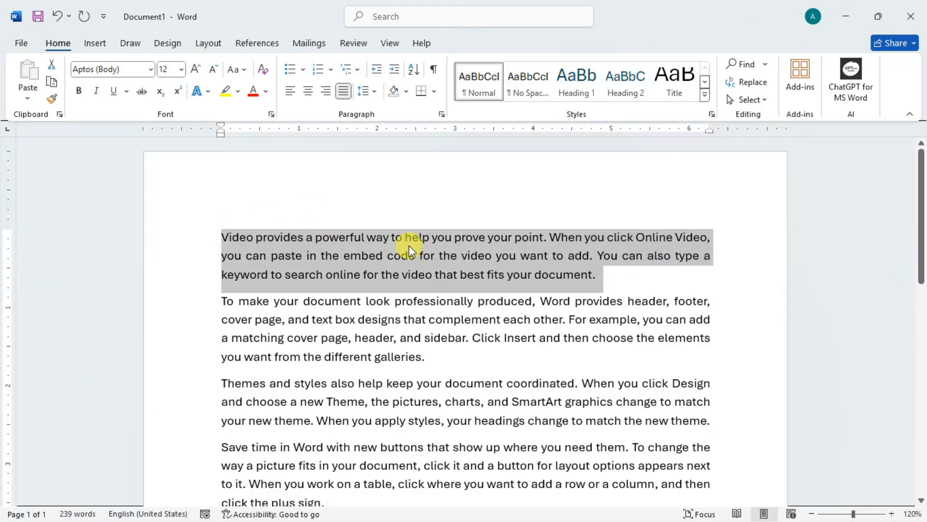
click(354, 237)
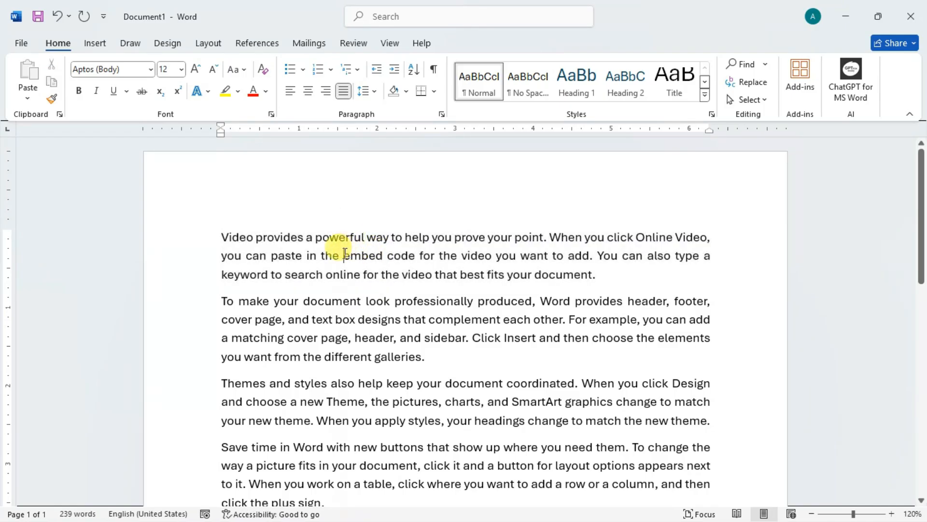
- Preview 3.0 line spacing on the first paragraph and review its detailed indent and spacing settings
click(368, 90)
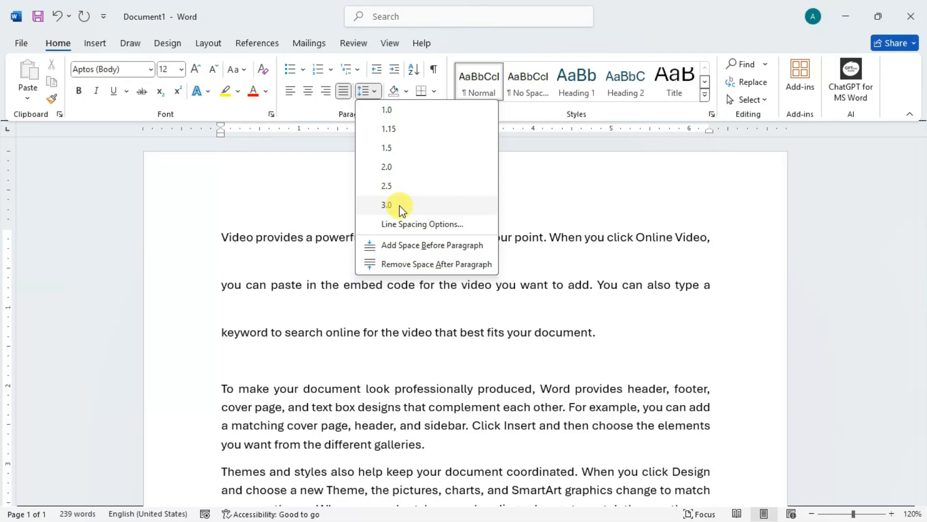
click(412, 225)
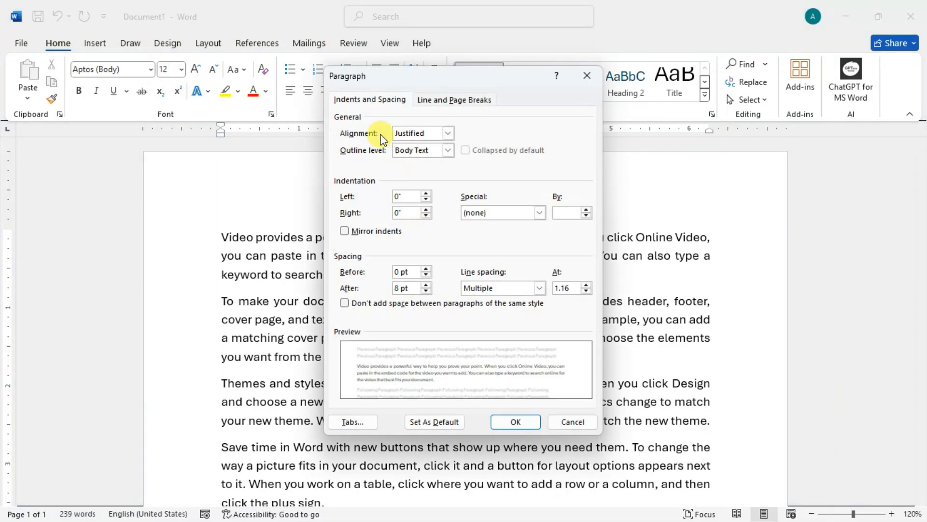
drag(385, 82, 352, 54)
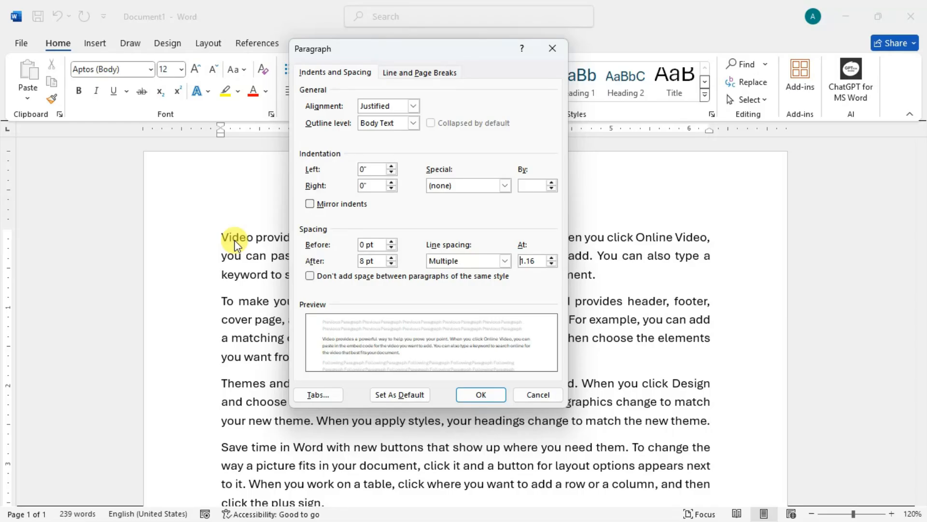
click(546, 392)
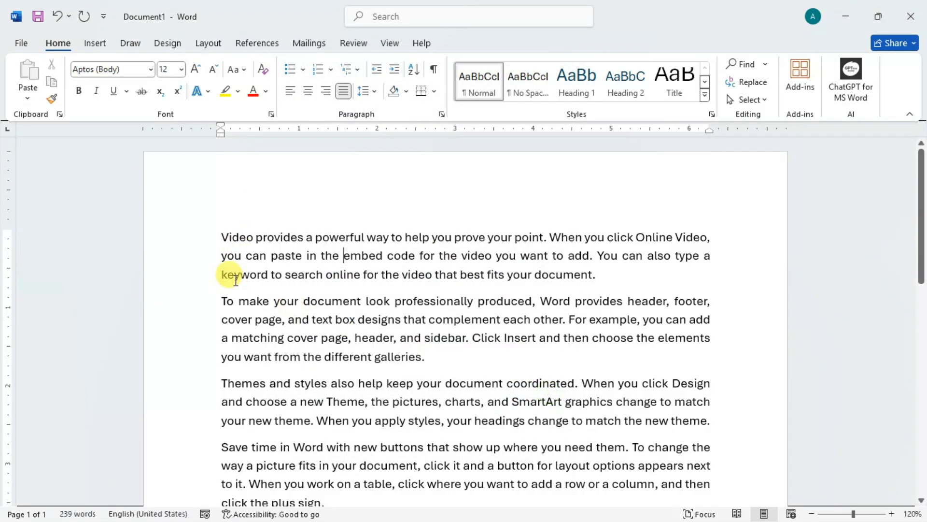
- Increase the left indent of the first paragraph by one level
click(225, 232)
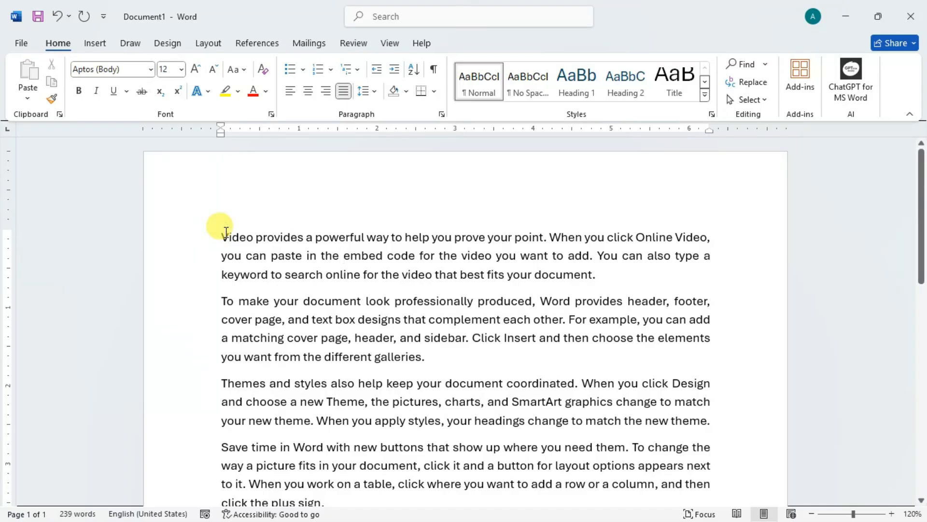
click(395, 70)
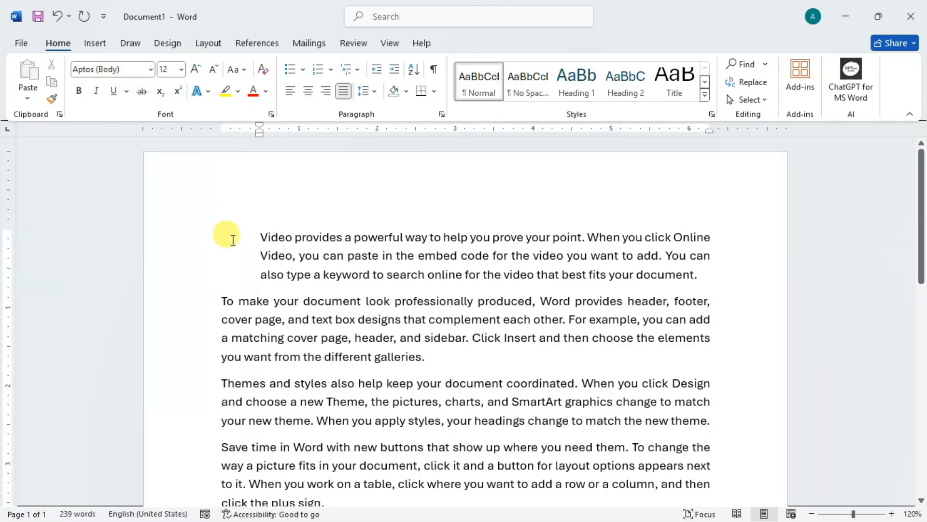
- Try to set the first paragraph's line spacing to a multiple of 150, and discard the paragraph settings
click(440, 114)
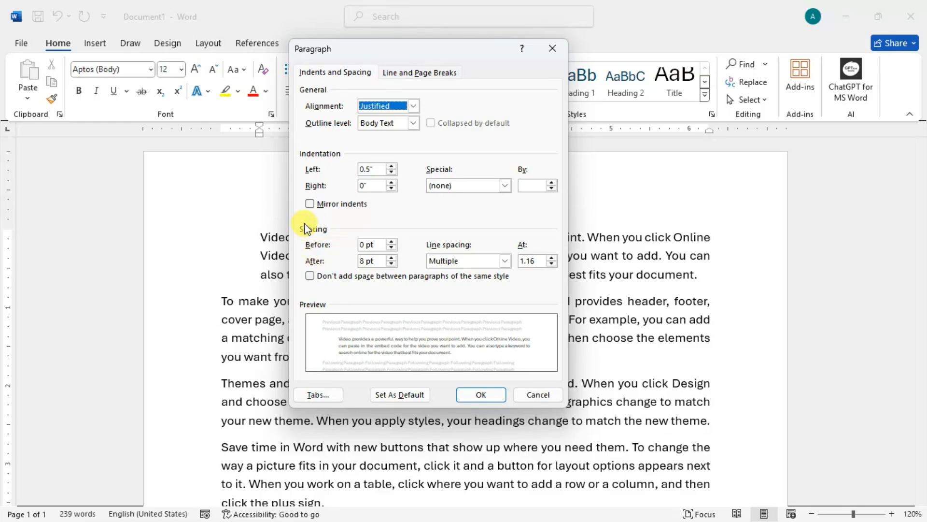
drag(372, 50, 457, 38)
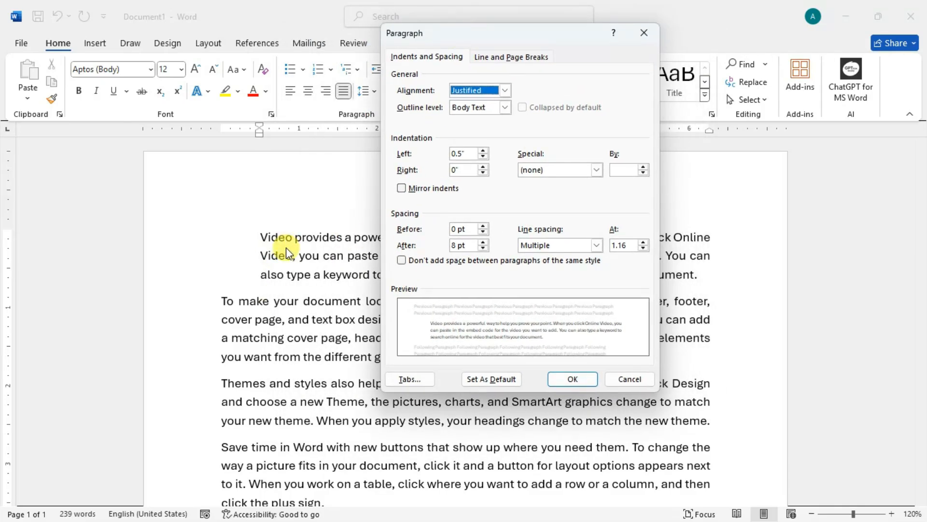
click(627, 246)
double_click(623, 245)
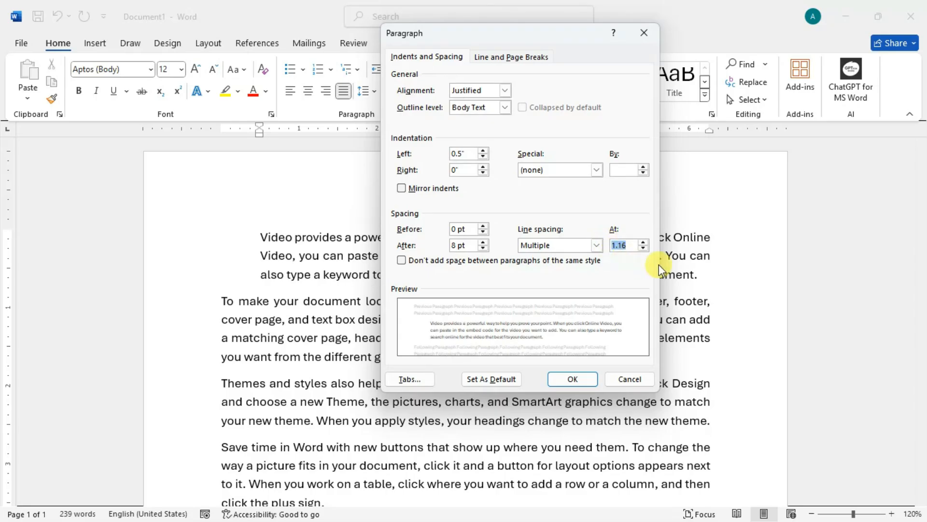
text(150)
key(Return)
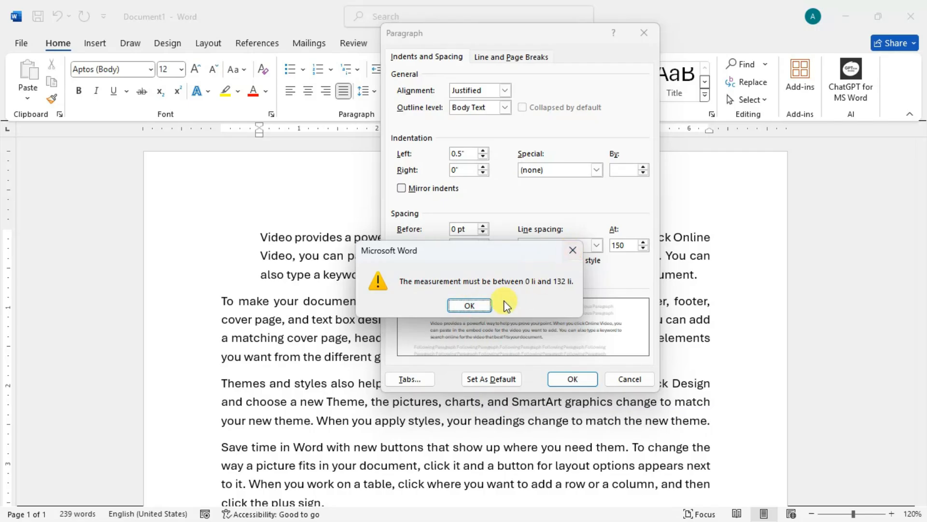
click(489, 304)
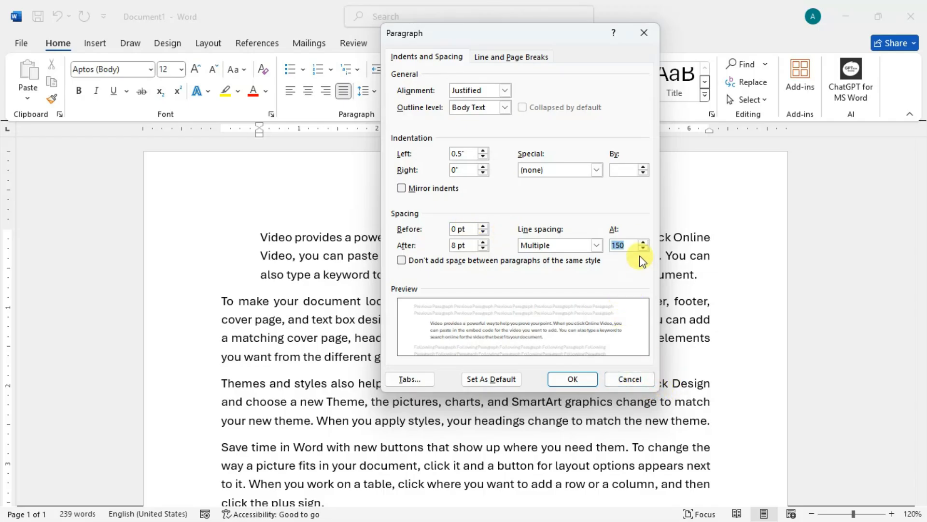
click(624, 377)
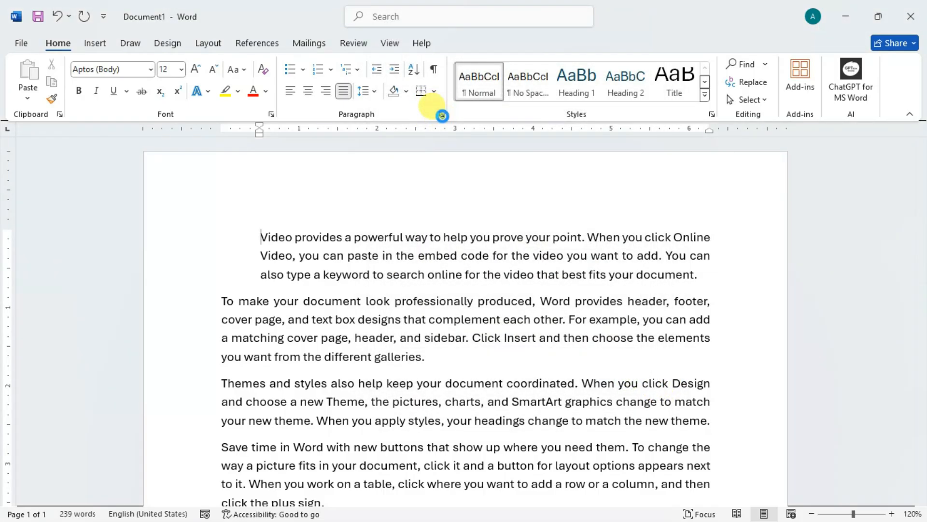
click(442, 116)
click(647, 35)
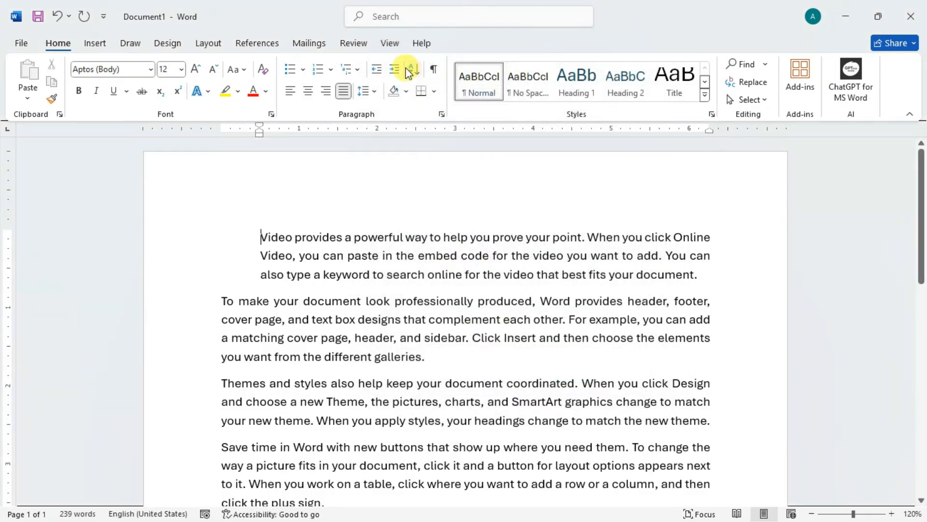
- Turn on "Don't add space between paragraphs of the same style" for the first paragraph through the line spacing options
click(367, 91)
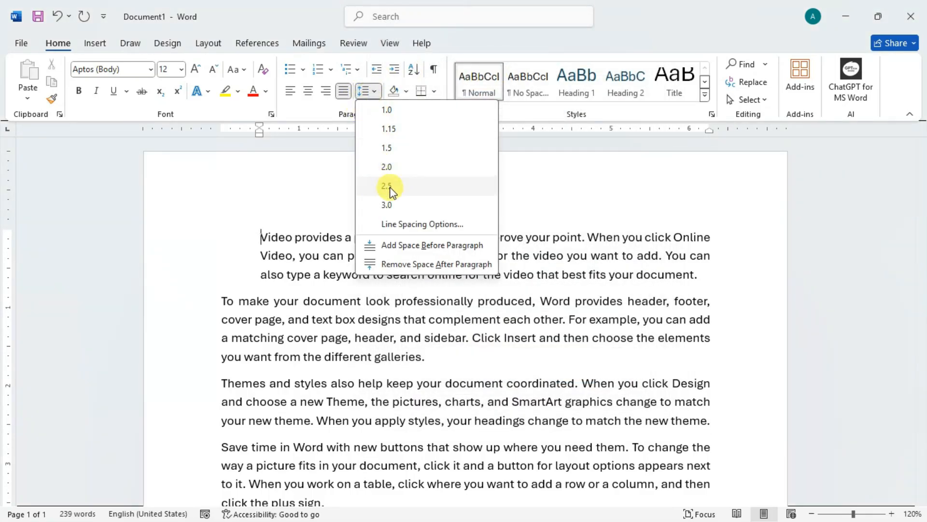
click(404, 224)
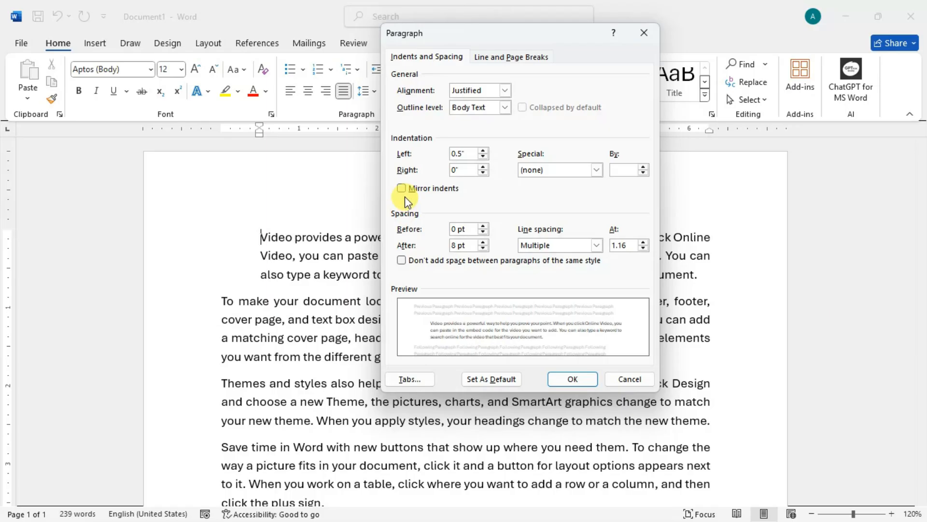
drag(494, 37, 264, 29)
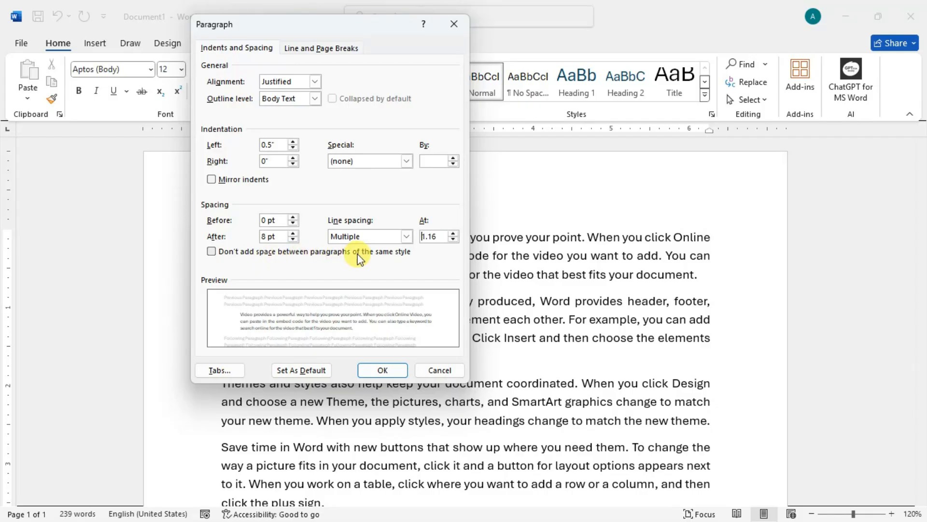
drag(332, 25, 638, 25)
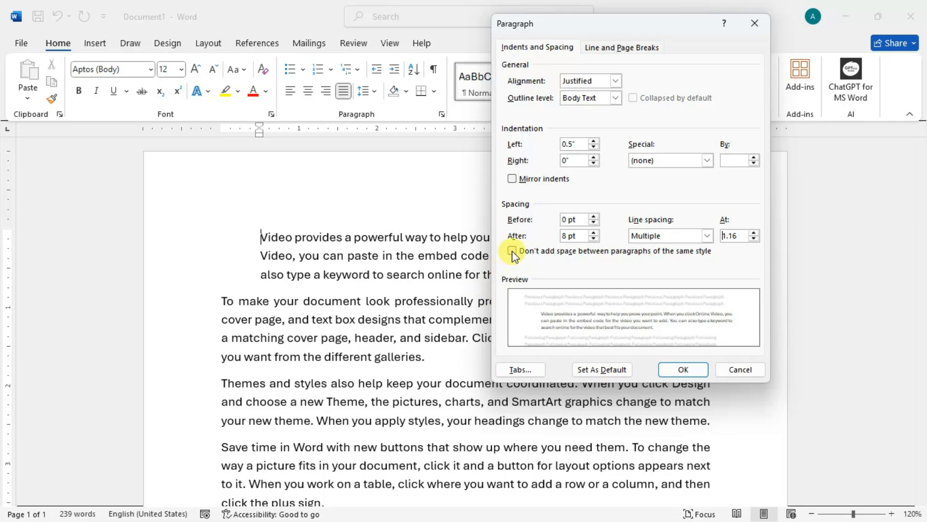
click(512, 251)
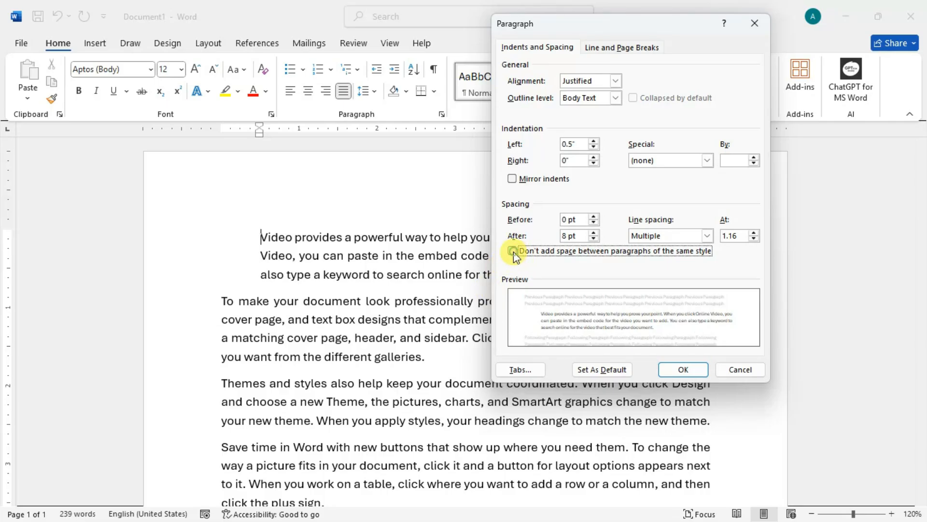
drag(582, 23, 328, 97)
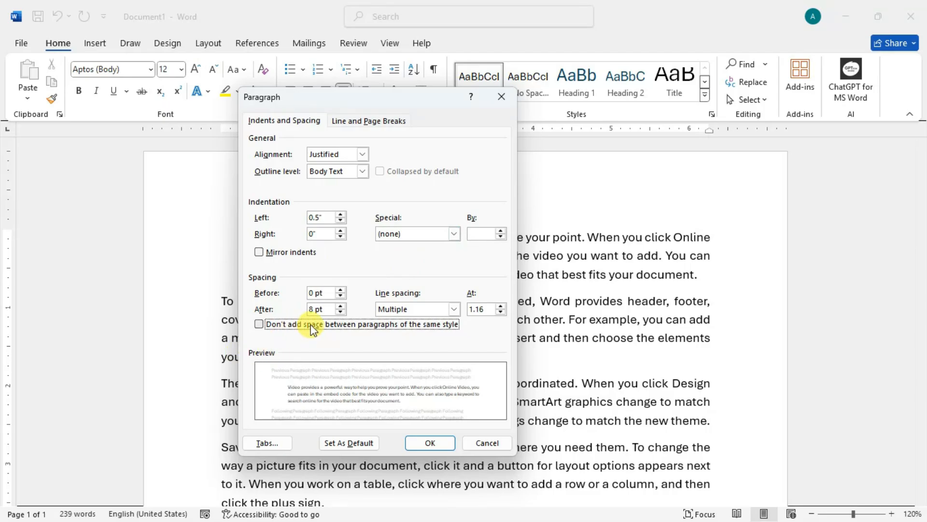
click(258, 323)
click(259, 324)
drag(329, 104, 377, 30)
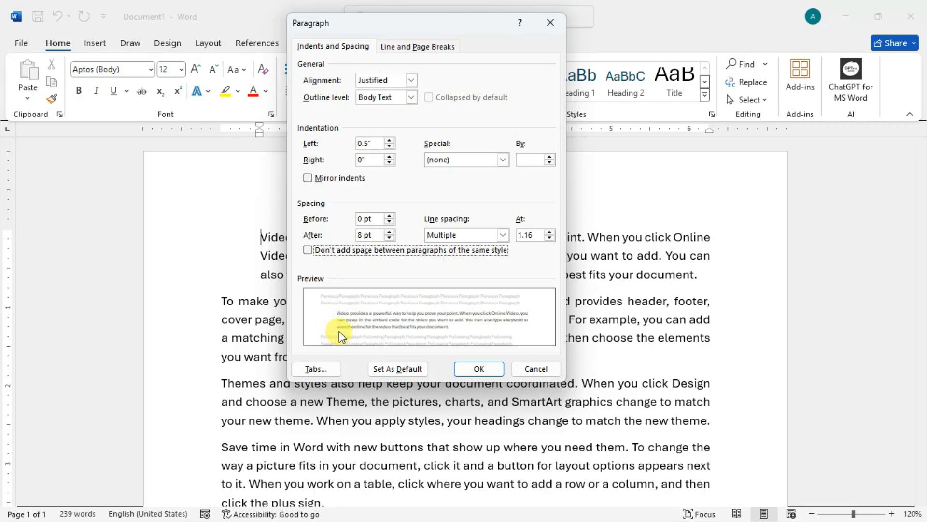
click(308, 250)
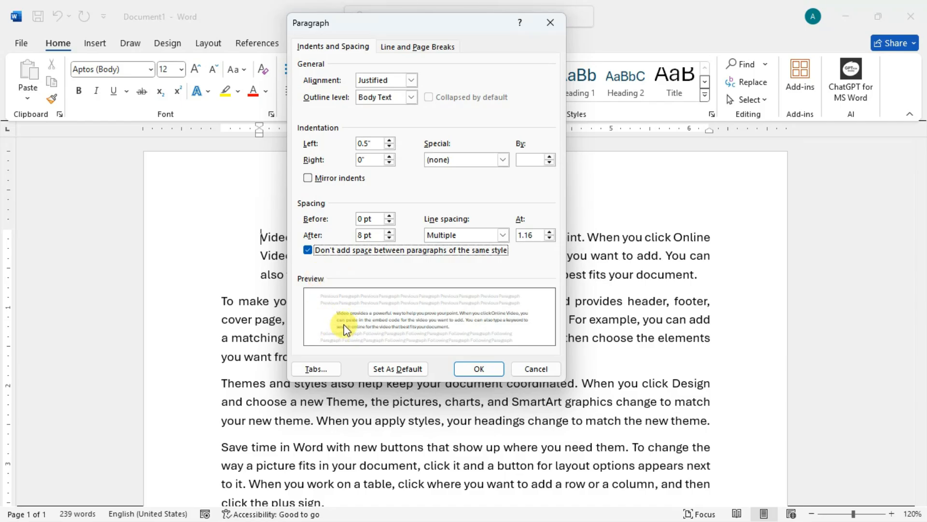
click(488, 375)
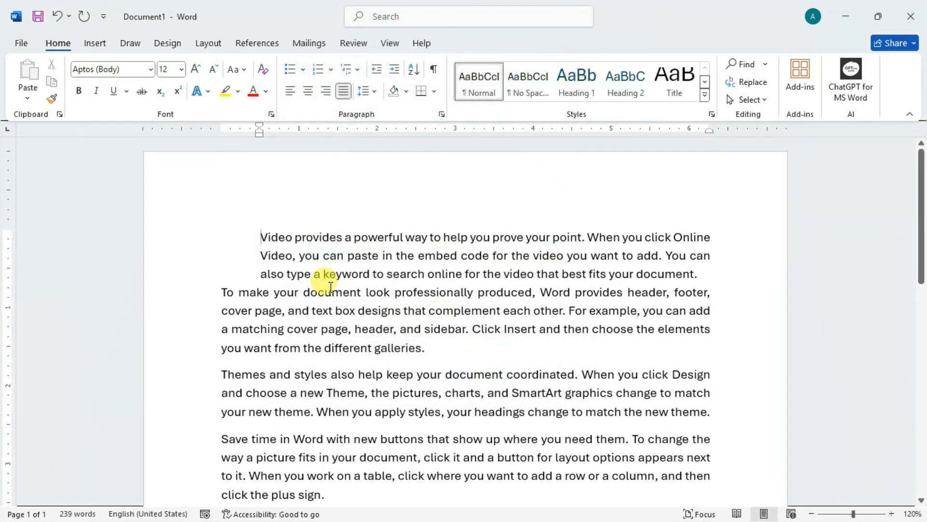
- Apply the Quote style to the second paragraph and undo the style change
click(250, 292)
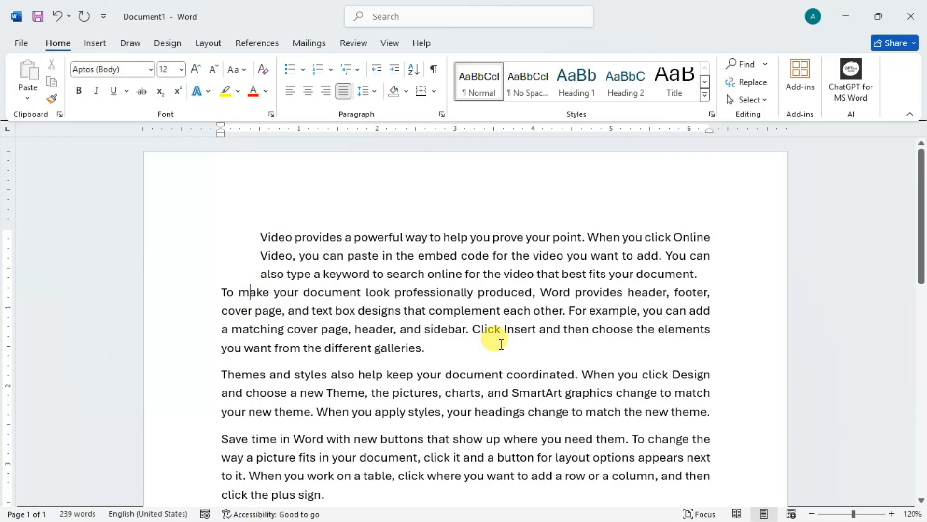
click(705, 95)
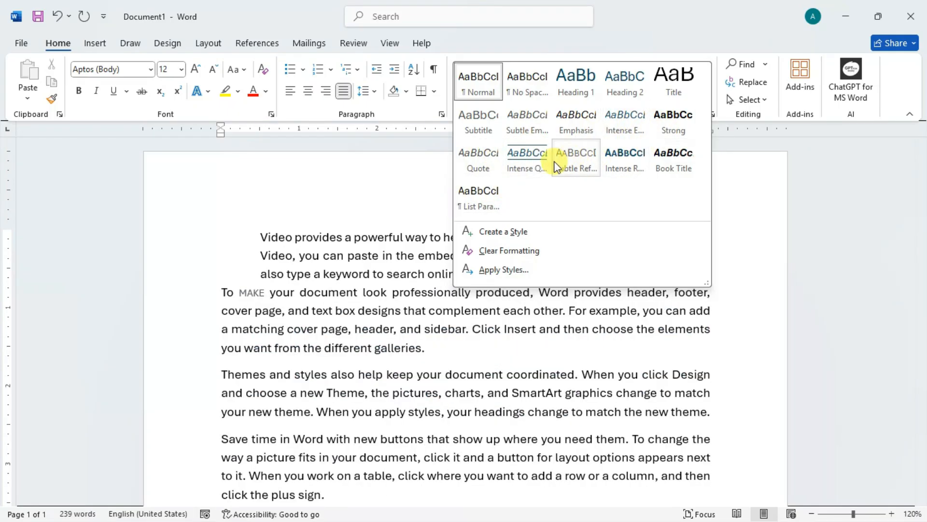
click(495, 166)
click(269, 289)
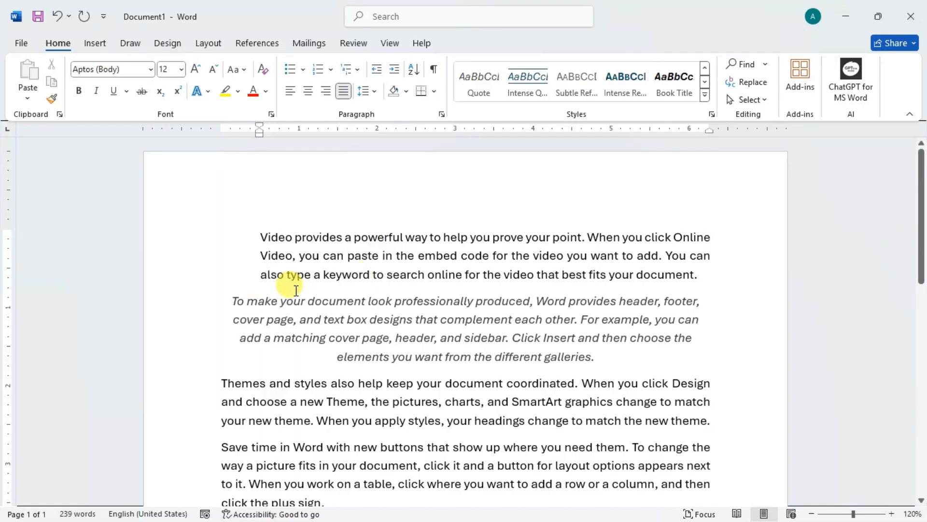
key(ctrl+z)
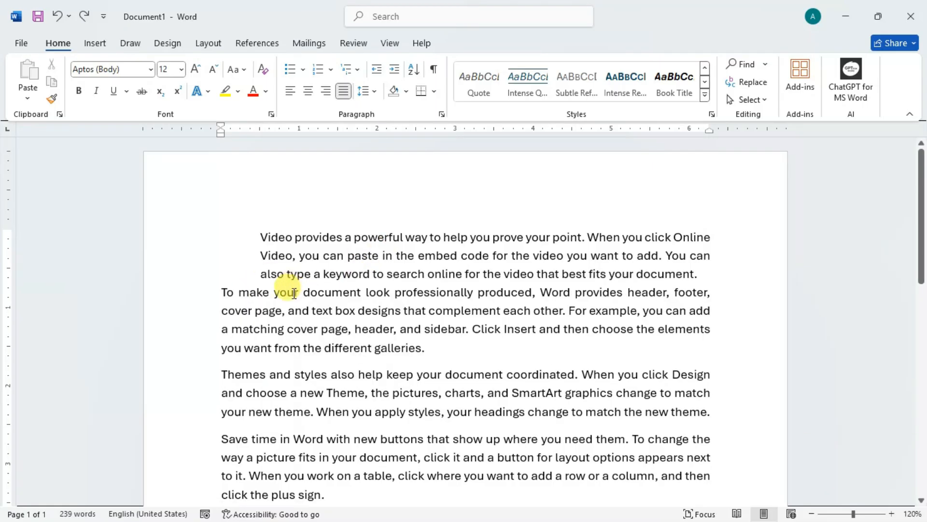
- Review the second paragraph's spacing settings and remove the space after that paragraph
click(442, 115)
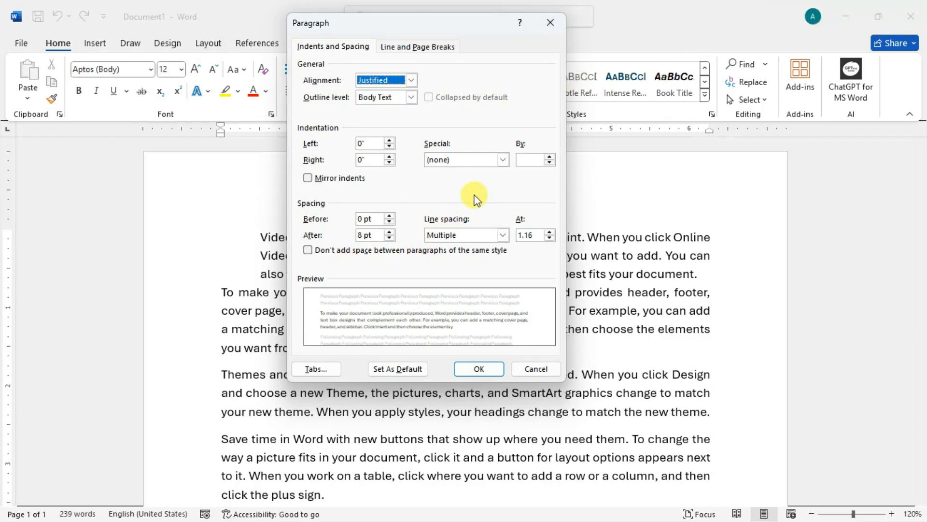
click(552, 23)
click(367, 91)
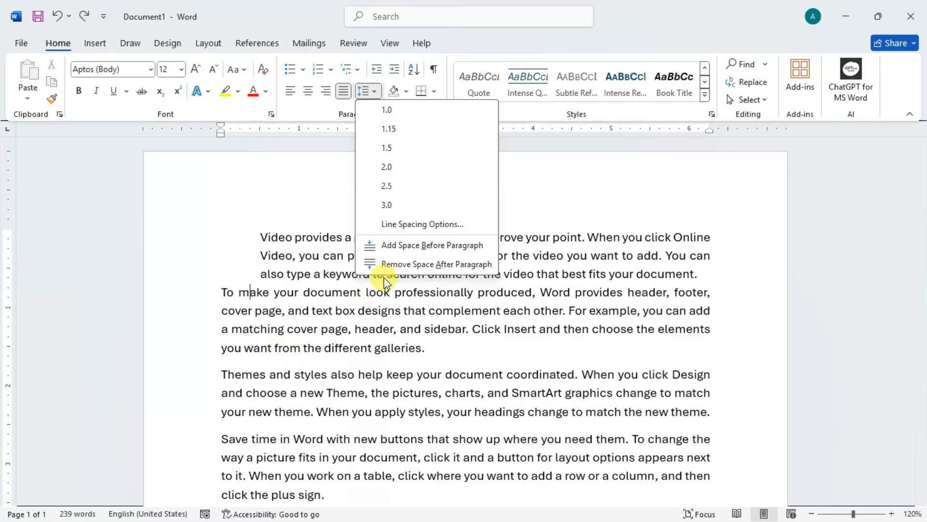
click(409, 264)
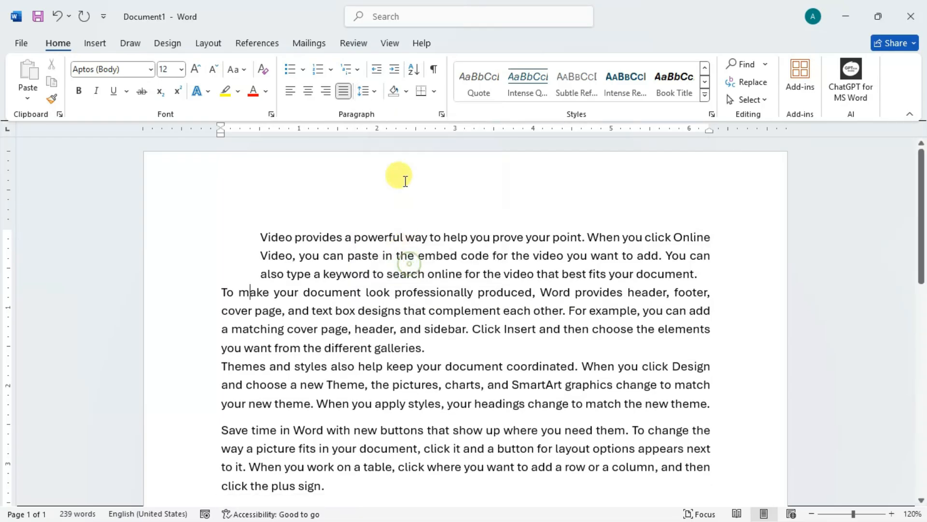
- Try to add space after the second paragraph through the line spacing options
click(369, 93)
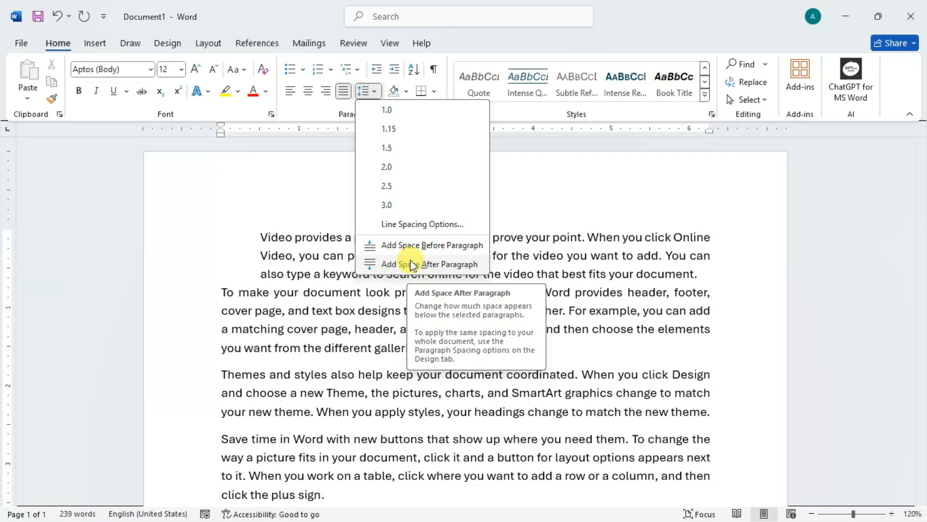
click(412, 264)
click(375, 93)
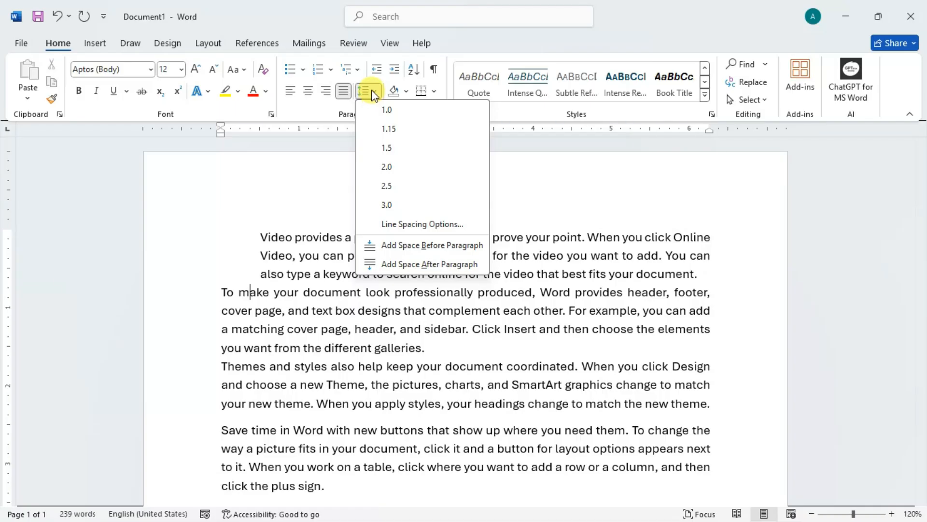
- Select the whole document and reset its paragraph formatting to the defaults
click(260, 237)
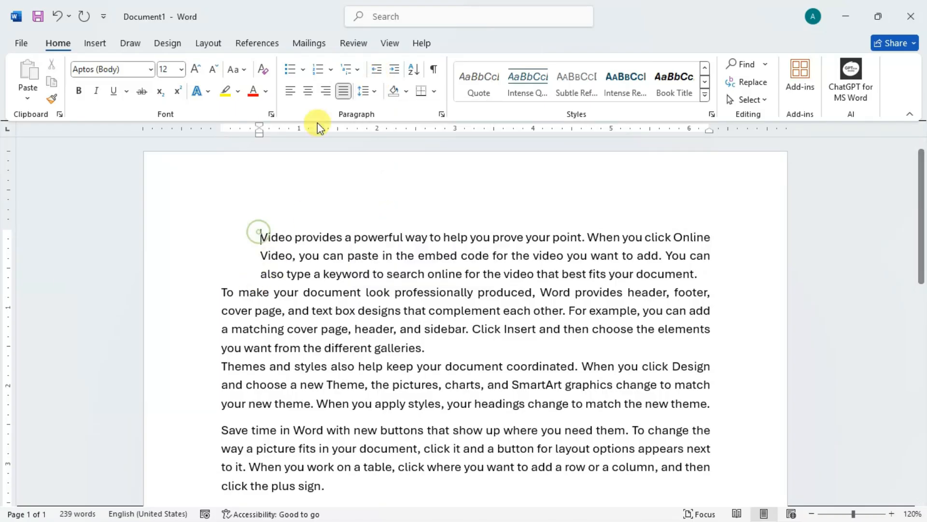
key(ctrl+a)
key(ctrl+q)
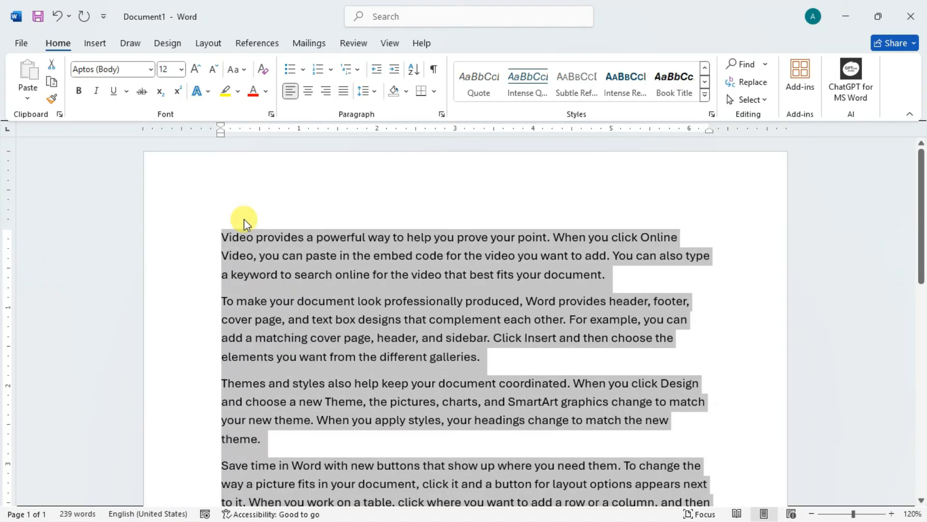
- Cycle the whole document's line spacing through single, double and 1.5 lines
click(272, 256)
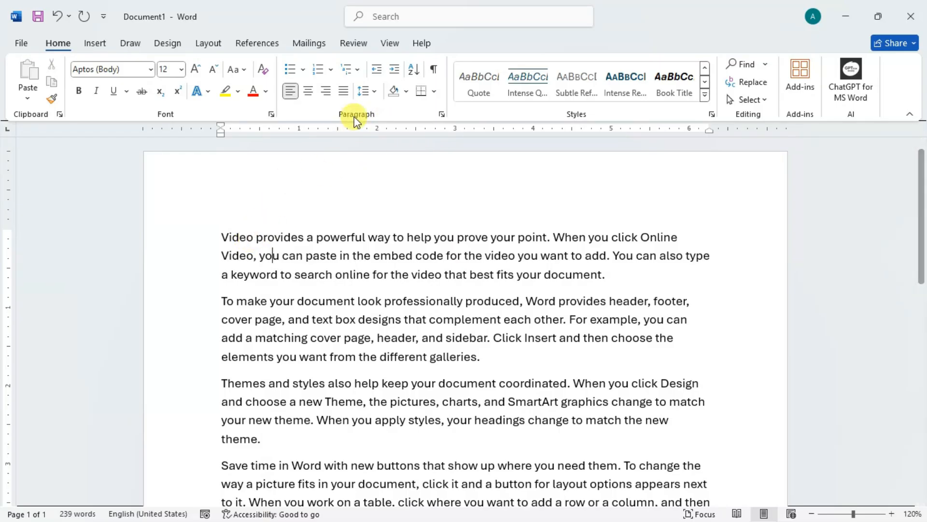
click(363, 92)
click(251, 239)
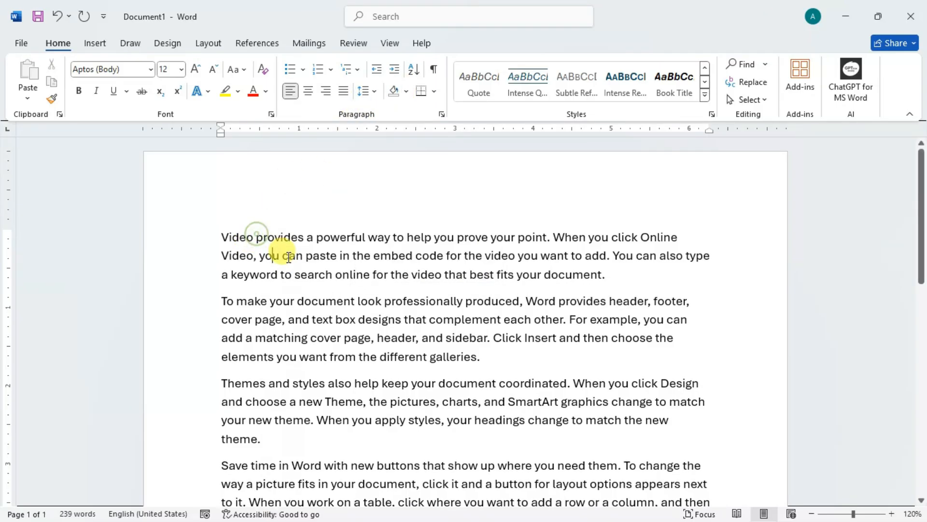
key(ctrl+a)
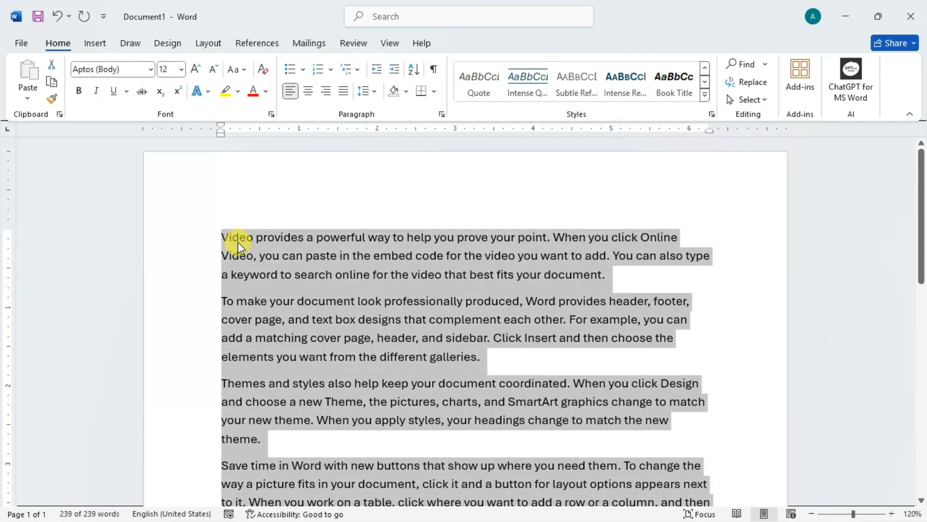
key(ctrl+1)
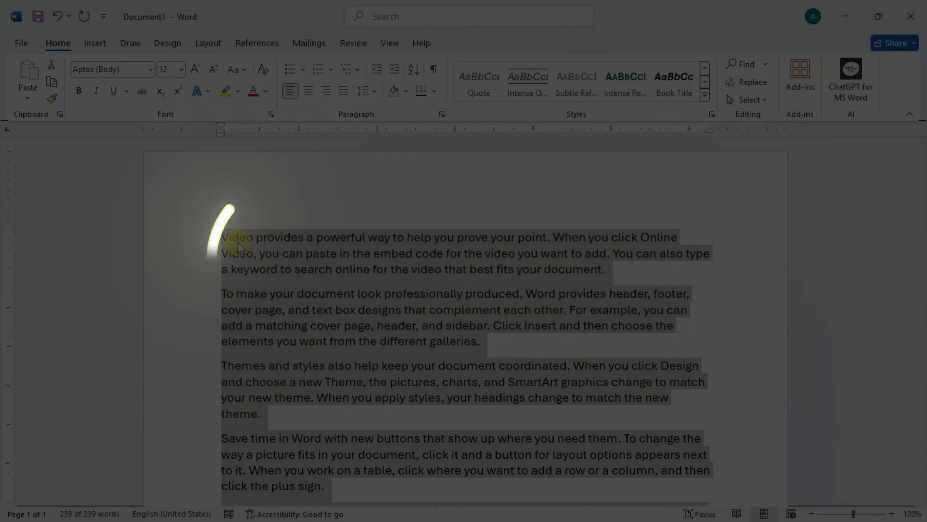
key(ctrl+2)
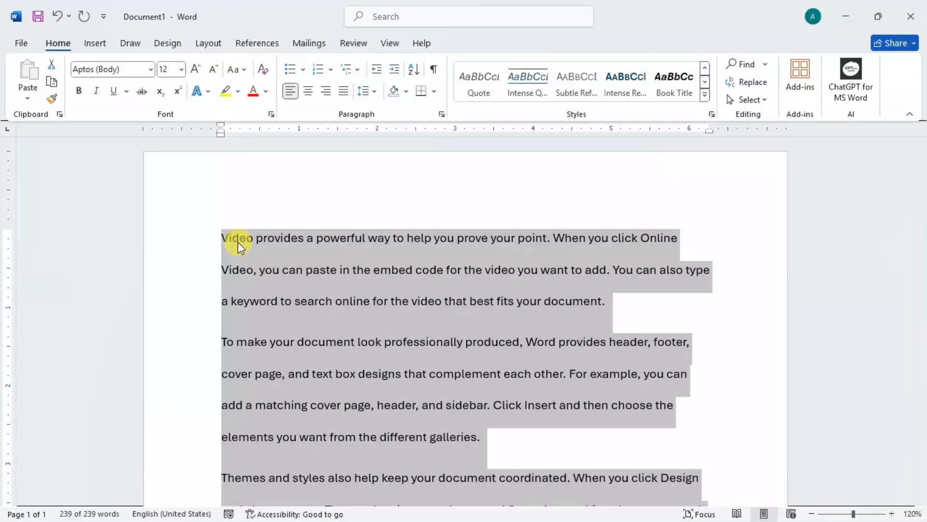
key(ctrl+5)
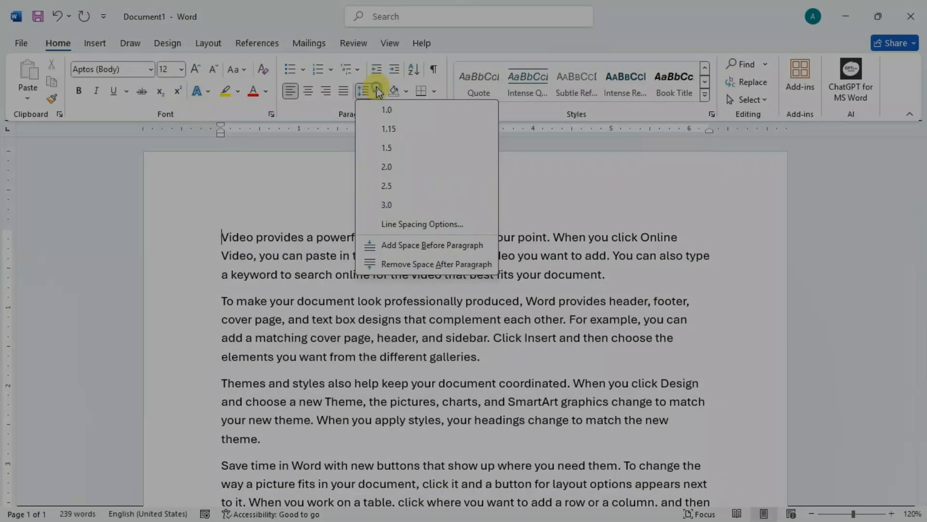
- Examine the paragraph shading colors and preview them on the first paragraph without applying one
click(376, 91)
click(407, 92)
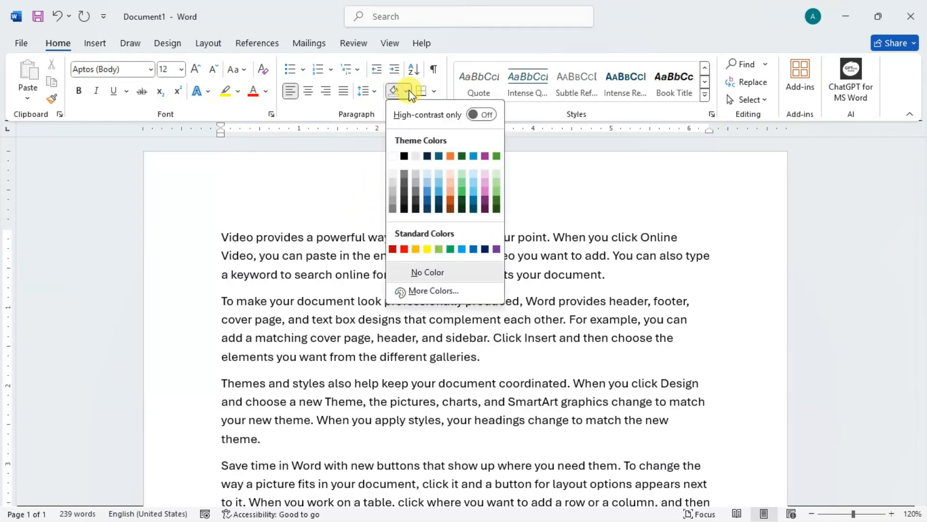
click(365, 91)
click(328, 215)
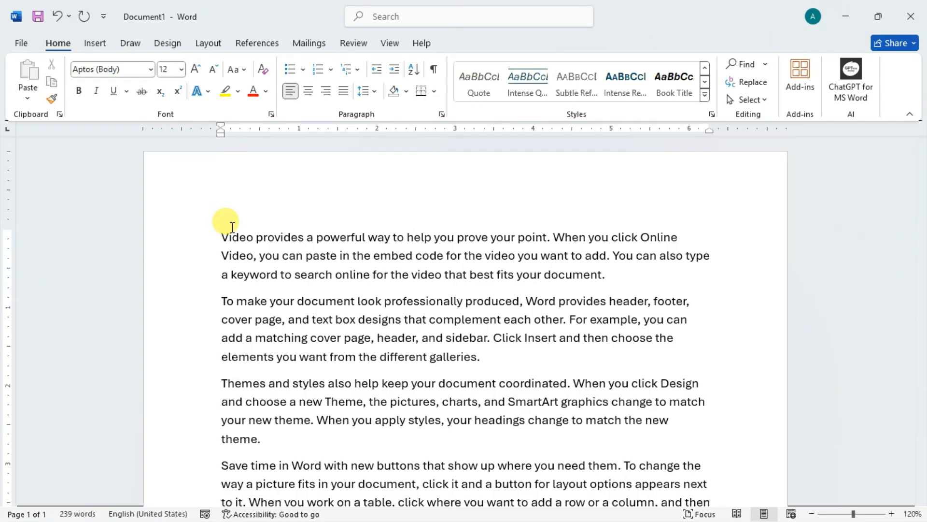
click(371, 97)
click(406, 91)
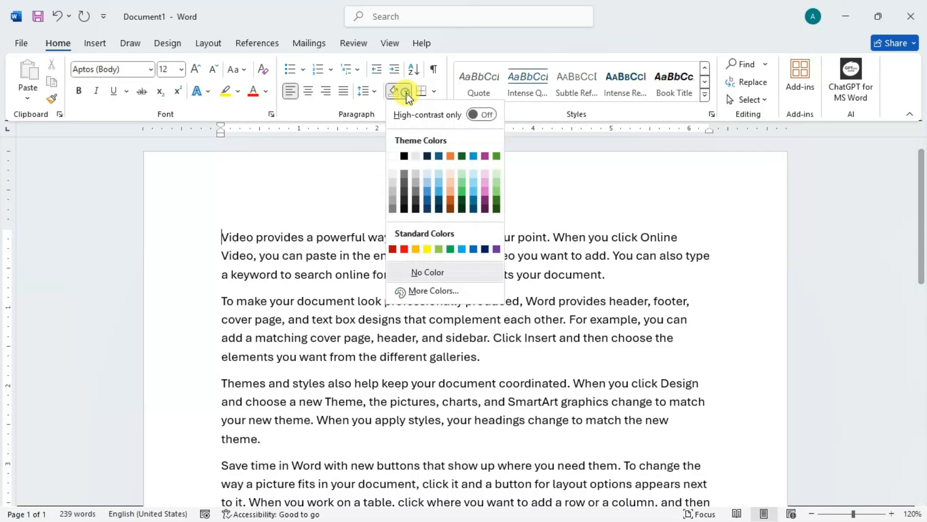
click(242, 247)
click(346, 237)
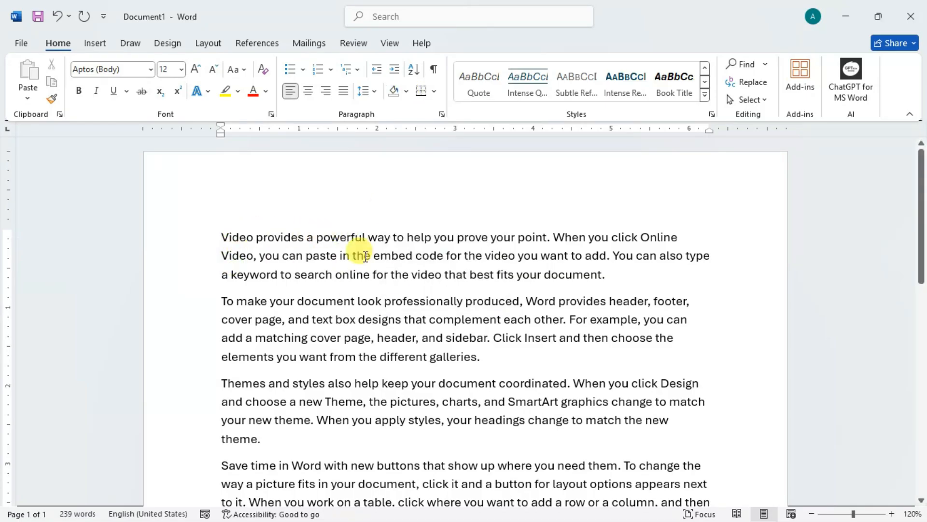
click(406, 91)
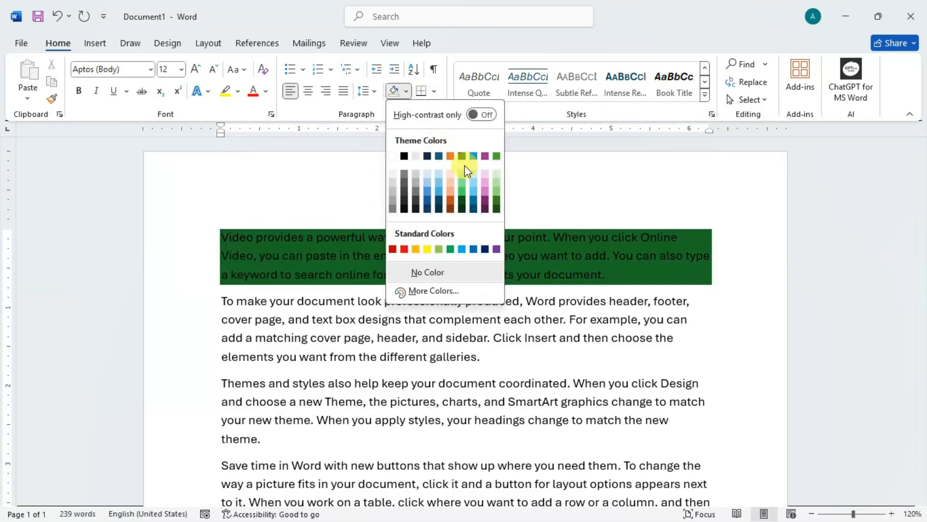
click(280, 238)
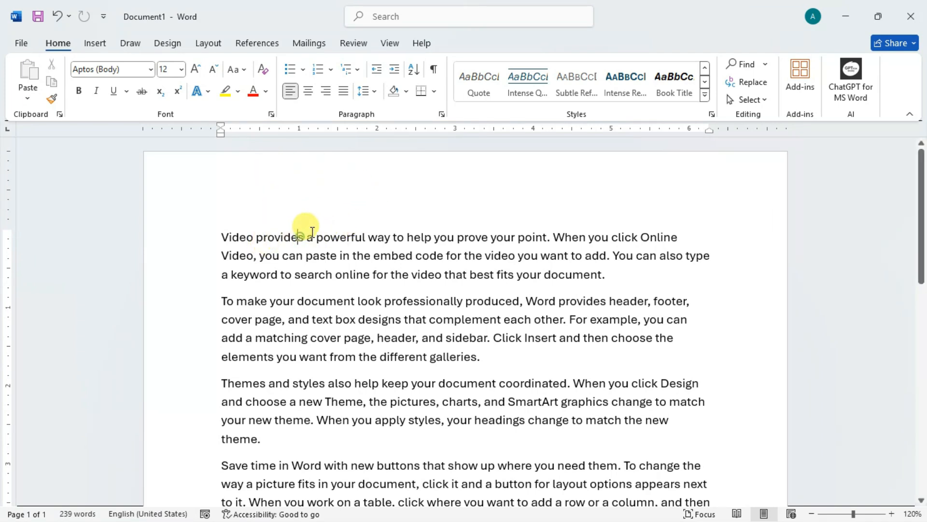
- Split the first paragraph after "Video provides" and delete the leading space of the text that follows
key(Return)
key(Return)
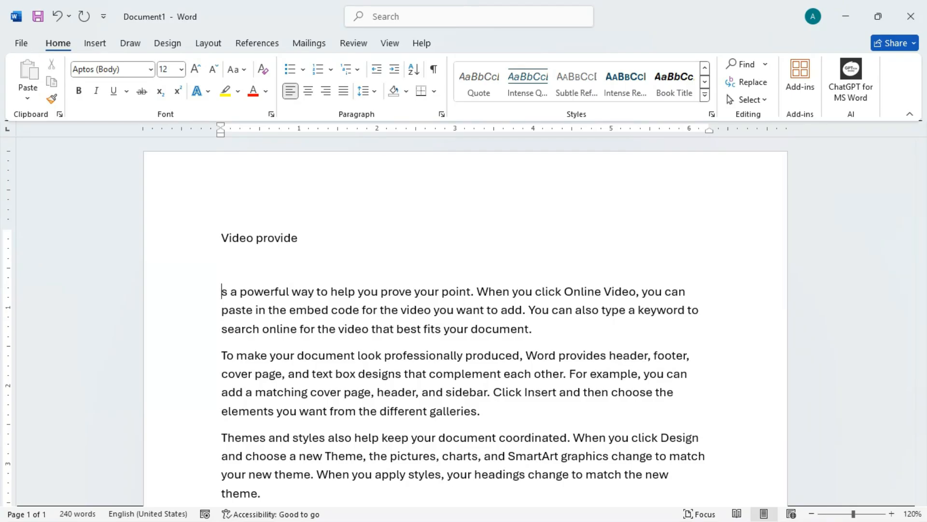
key(BackSpace)
key(BackSpace)
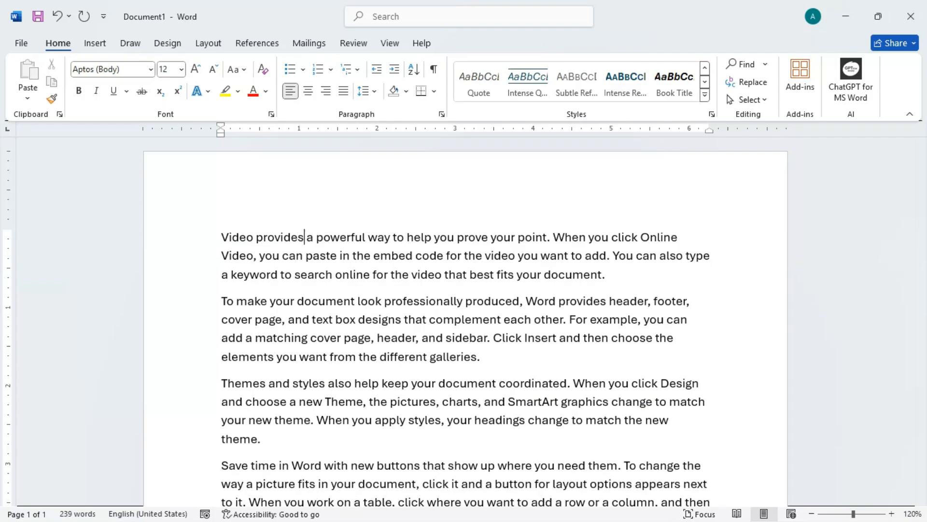
key(Return)
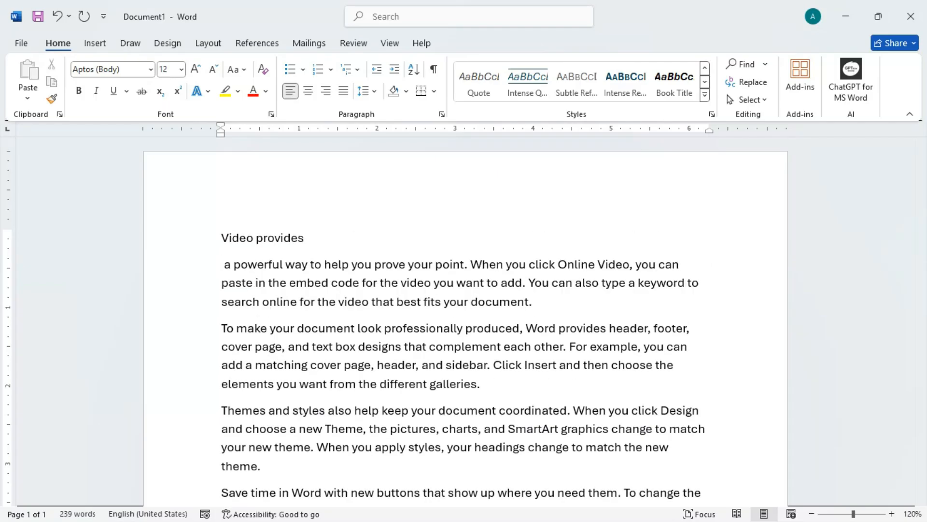
key(Delete)
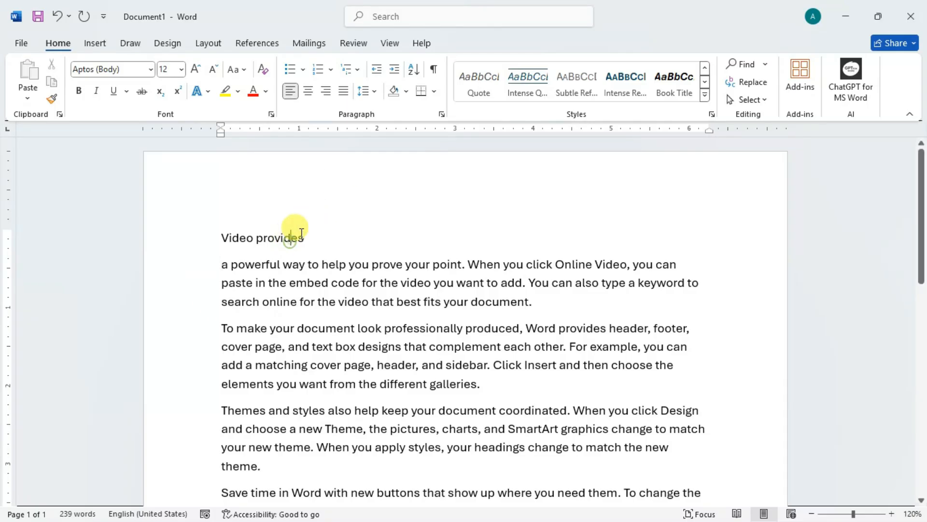
- Highlight the "Video provides" line in yellow with the text highlighter
click(292, 244)
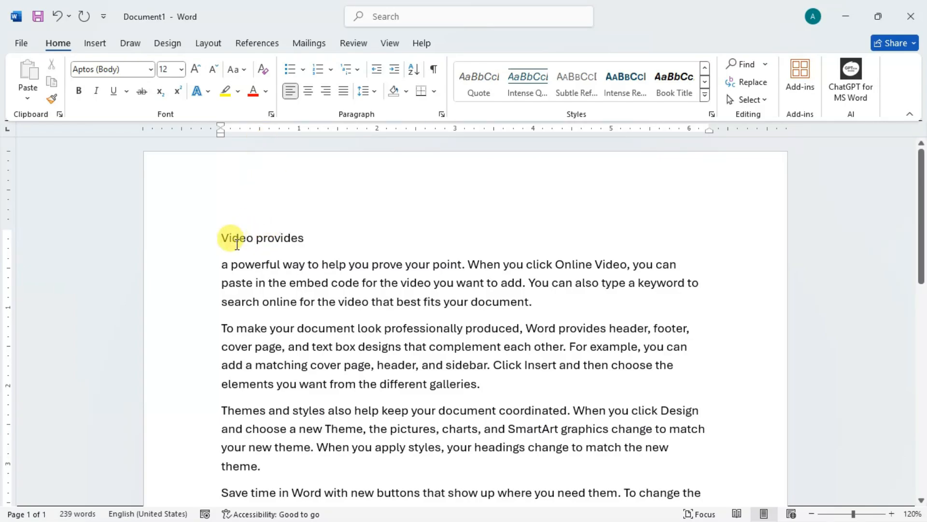
click(216, 264)
click(313, 239)
click(219, 264)
click(217, 236)
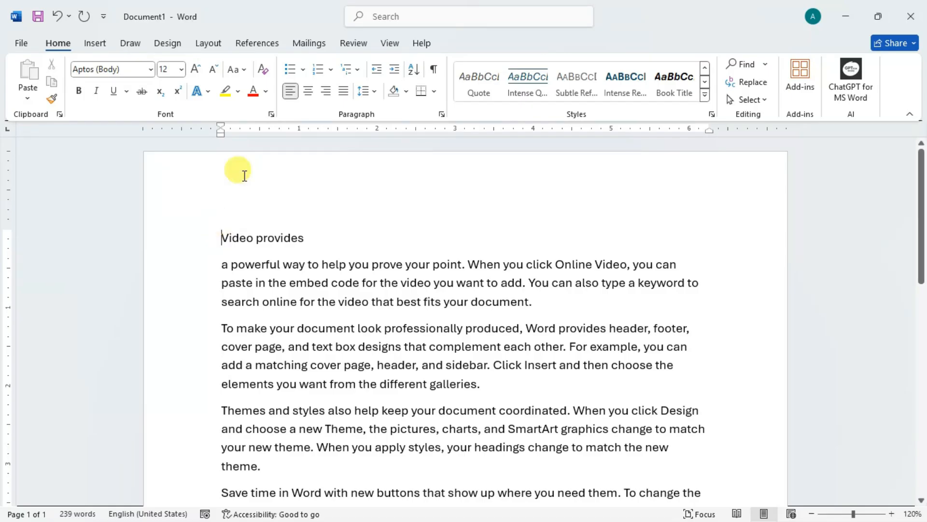
click(224, 91)
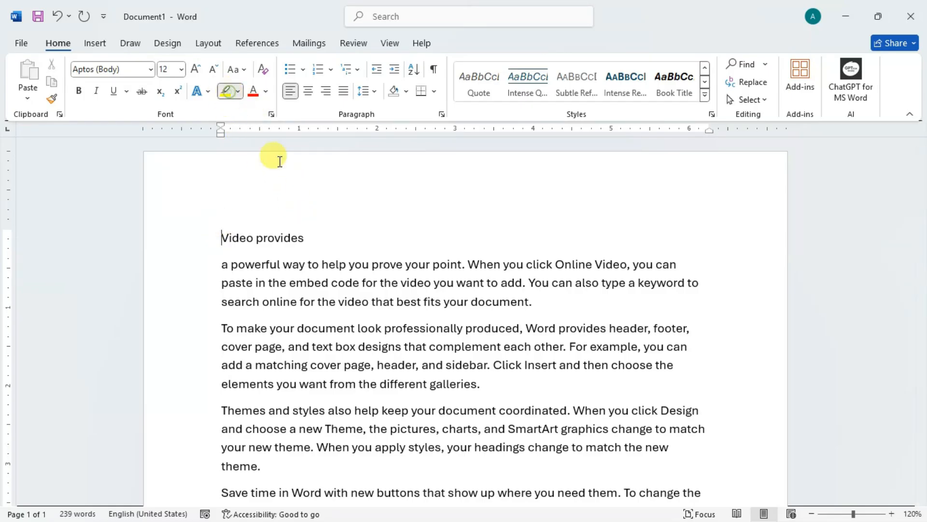
drag(307, 238, 222, 237)
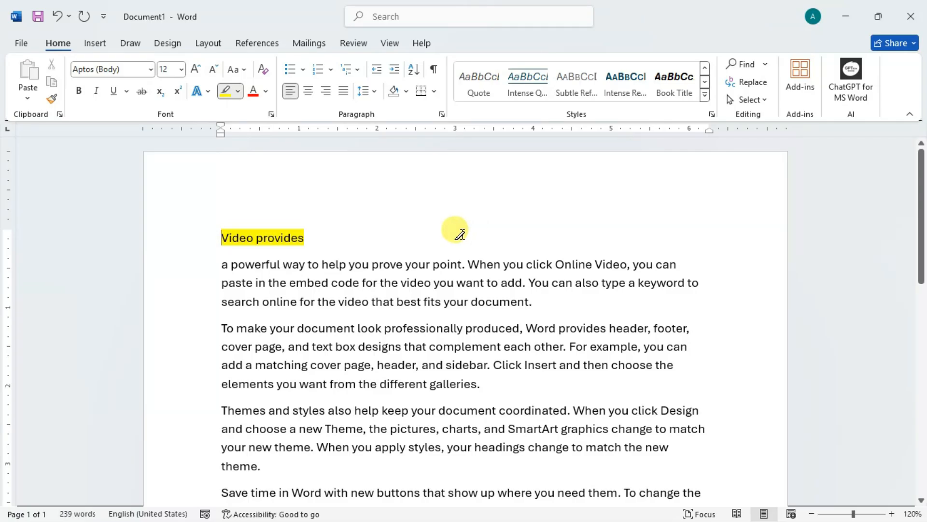
key(Escape)
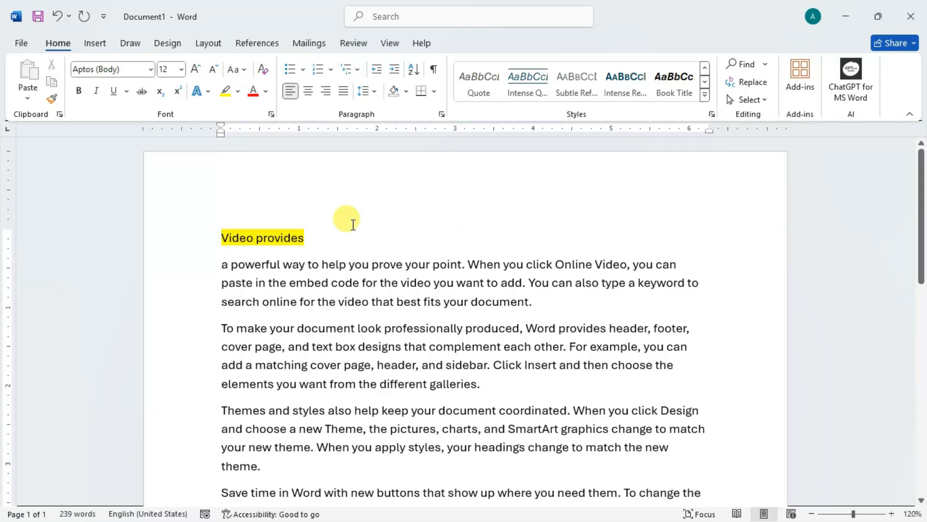
- Toggle the highlighter over parts of "Video provides" and clear the yellow highlight from the whole line
click(305, 237)
click(225, 91)
drag(300, 239, 382, 240)
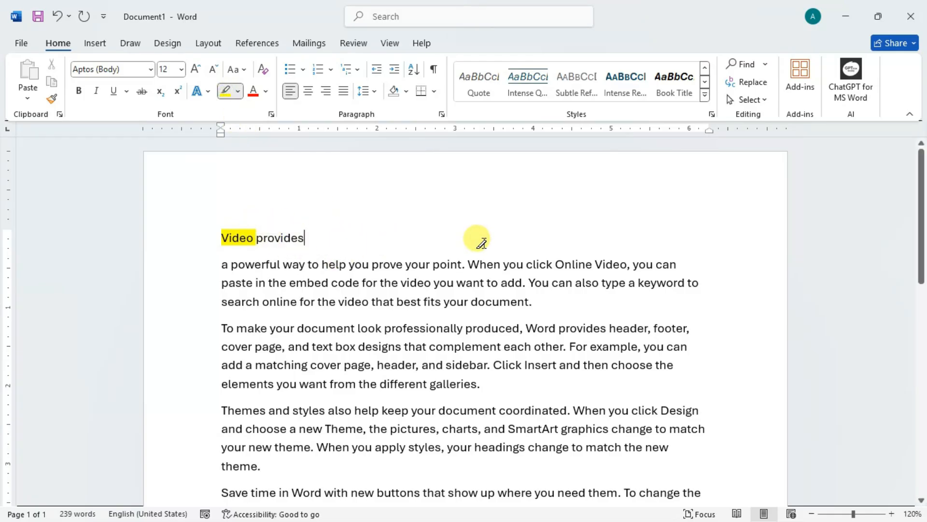
drag(315, 234, 234, 238)
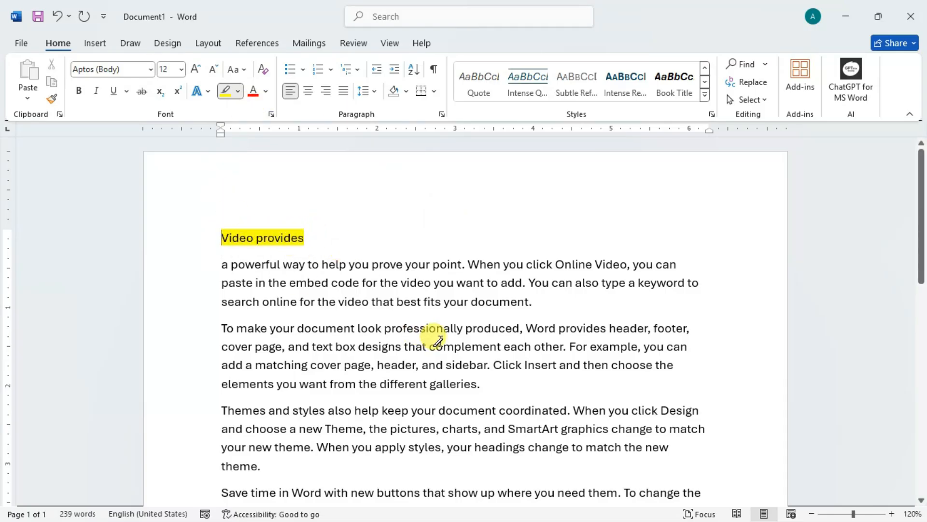
key(Escape)
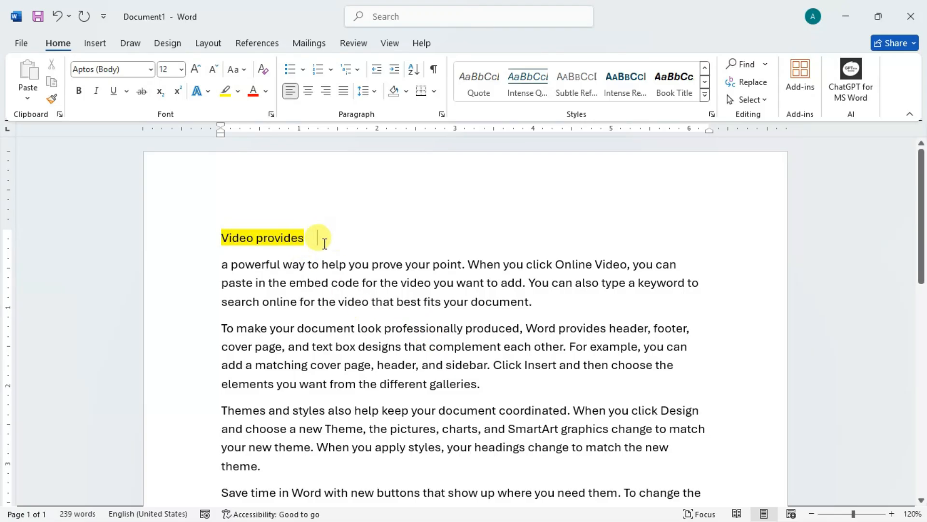
drag(317, 238, 223, 237)
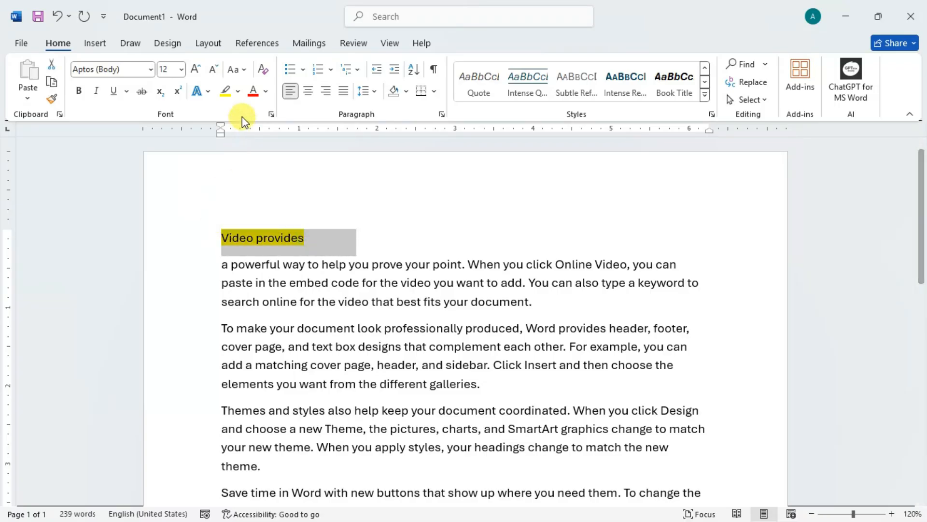
click(229, 91)
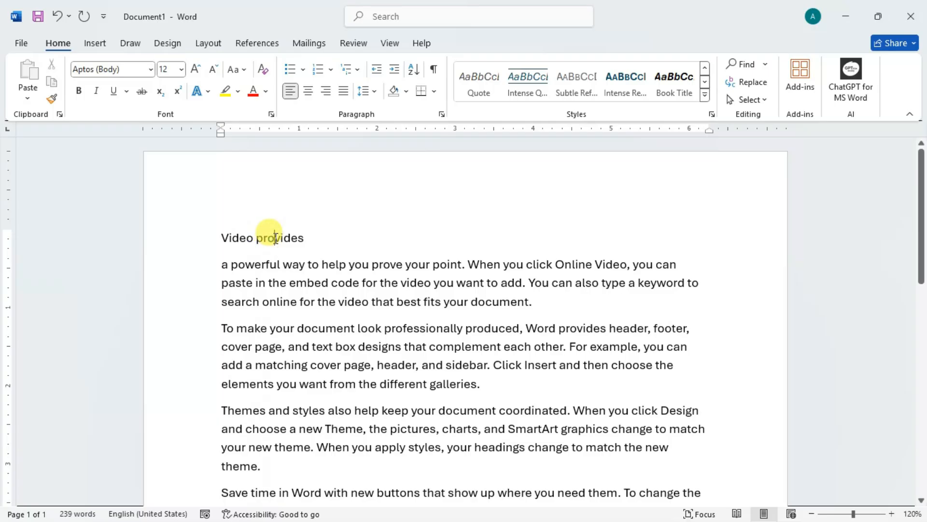
- Shade the "Video provides" line pink and format it as bold and centered
click(407, 92)
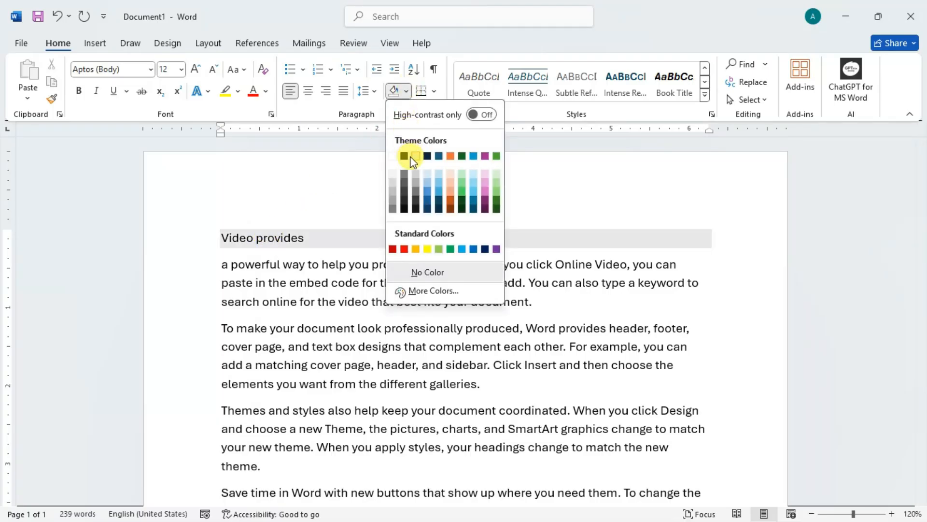
click(484, 189)
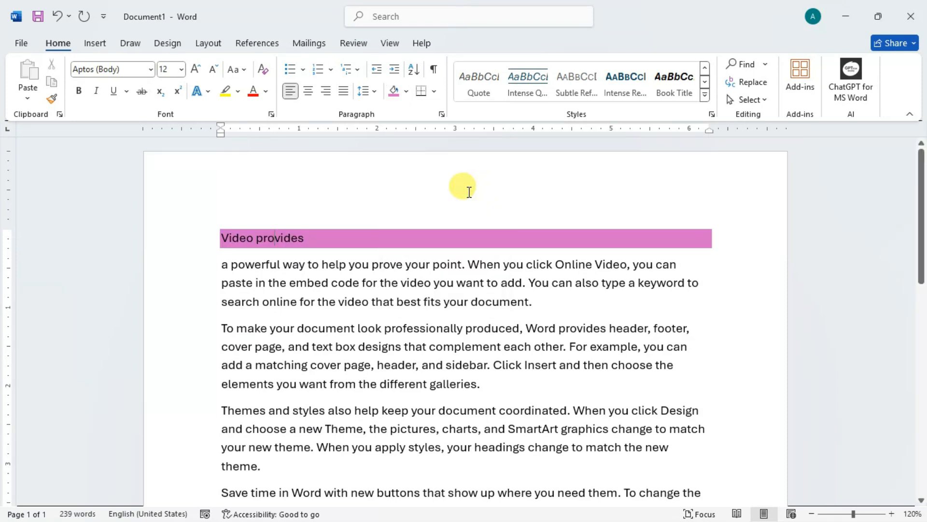
click(309, 91)
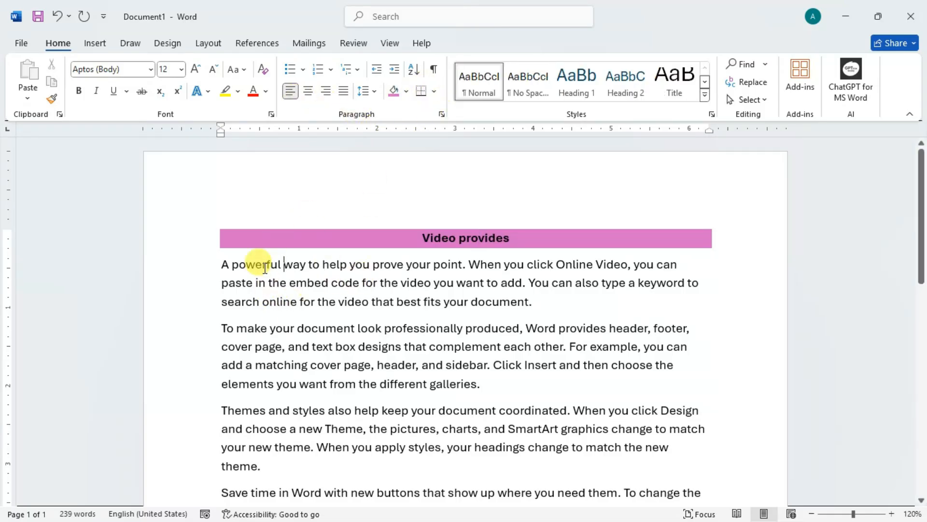
- Shade the paragraph starting with "A powerful way" light orange
triple_click(324, 269)
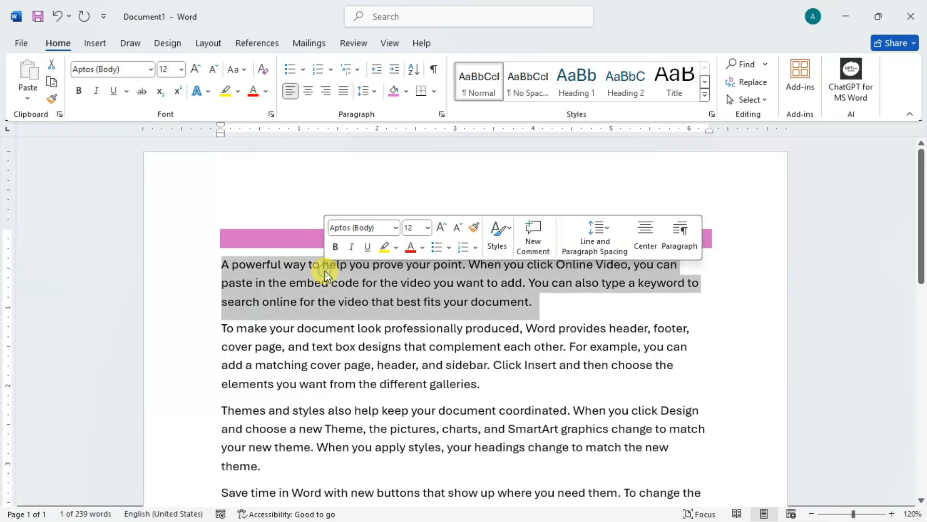
click(318, 269)
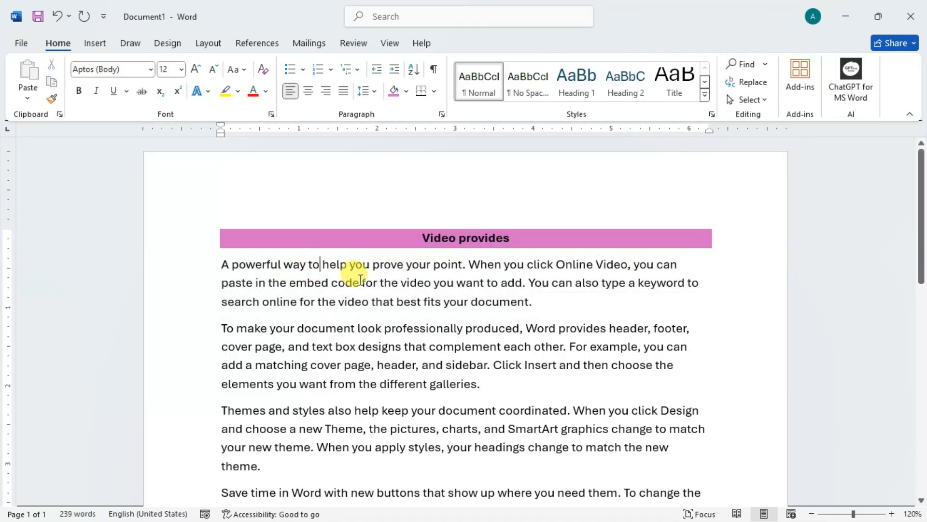
click(394, 91)
click(406, 91)
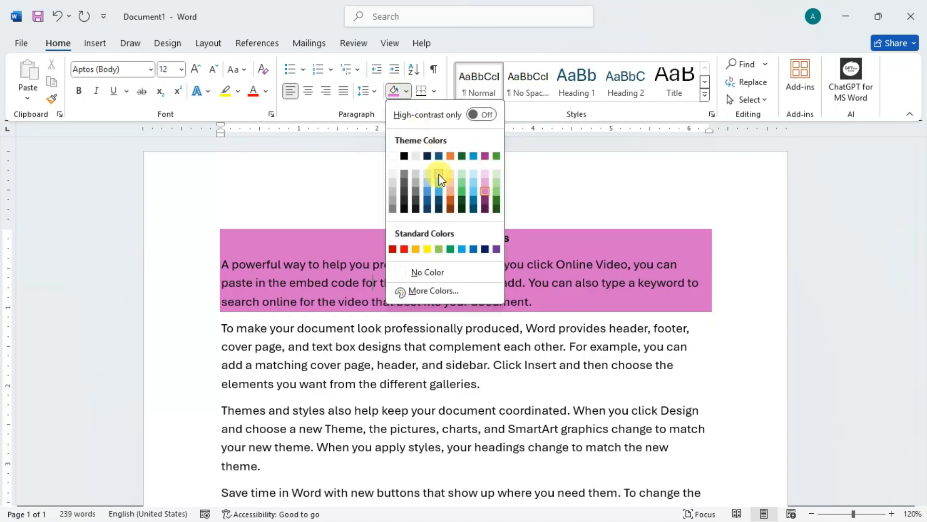
click(450, 184)
- Add a box border around the paragraph starting with "To make your document look"
click(365, 346)
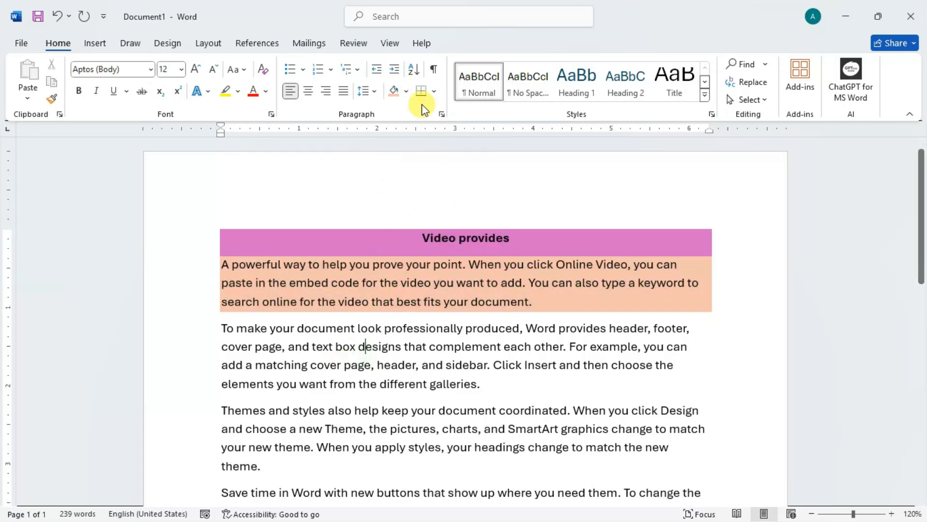
click(434, 91)
click(449, 205)
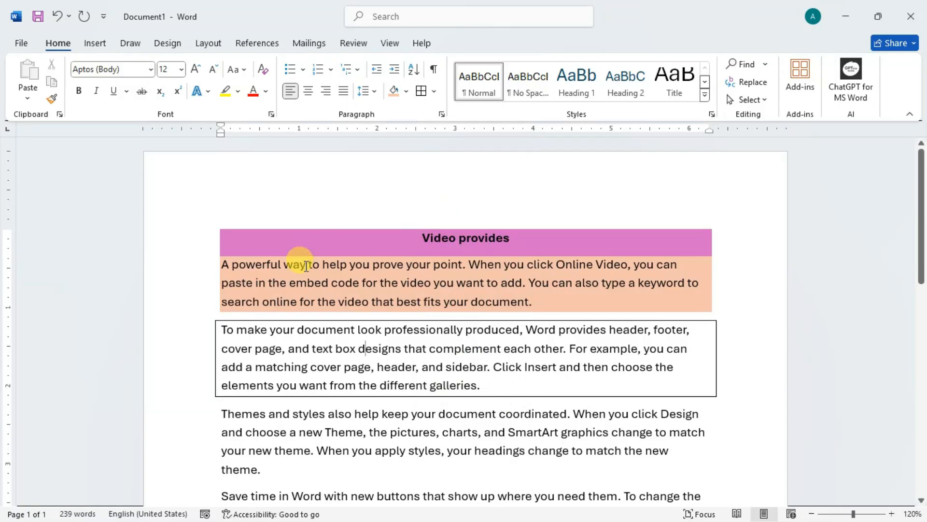